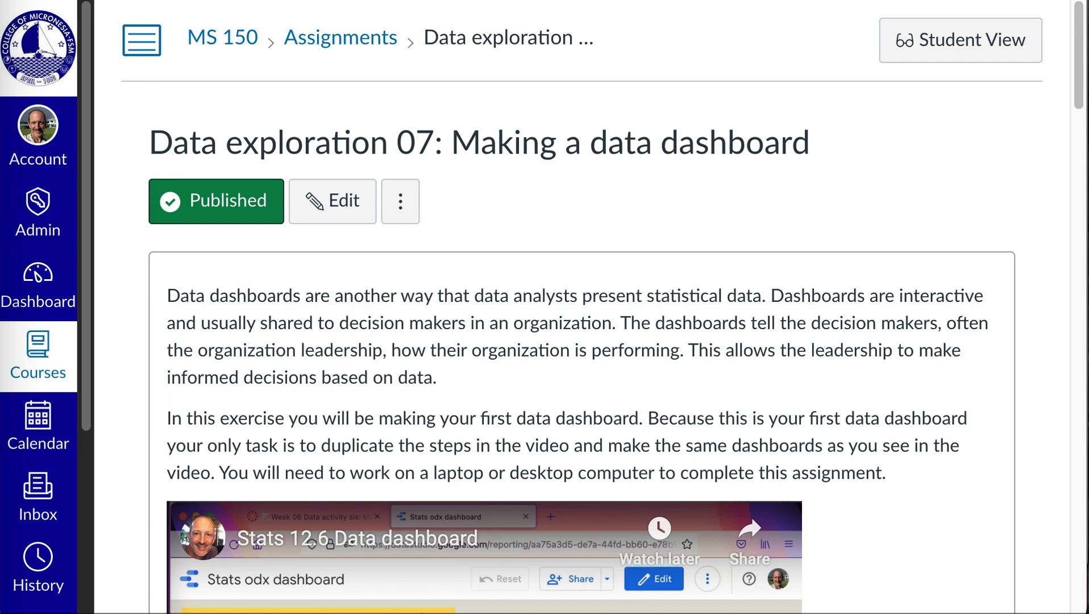
Step: Open the dashboard data link in the assignment and make a copy of the Stats dashboard data spreadsheet
{"action": "scroll", "coordinate": [924, 546], "scroll_direction": "down", "scroll_amount": 7}
{"action": "scroll", "coordinate": [923, 541], "scroll_direction": "down", "scroll_amount": 4}
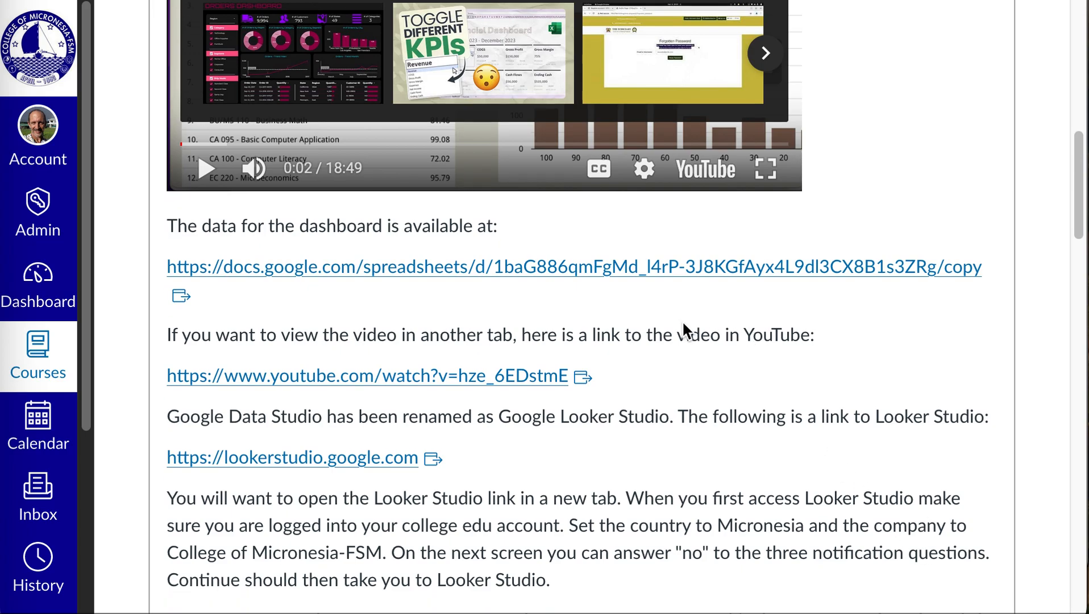
{"action": "left_click", "coordinate": [666, 270]}
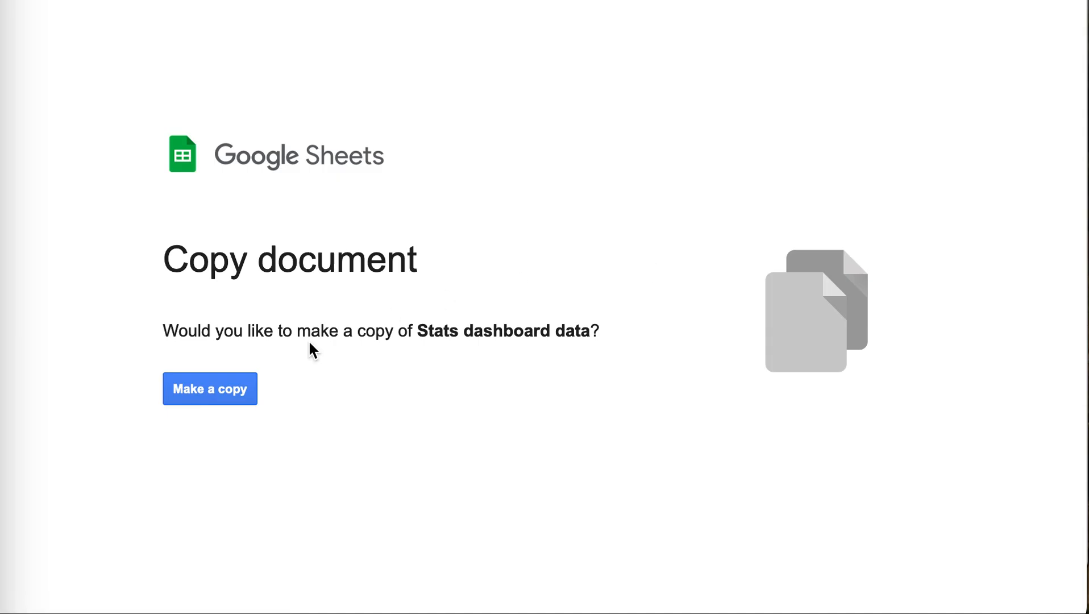
{"action": "left_click", "coordinate": [203, 397]}
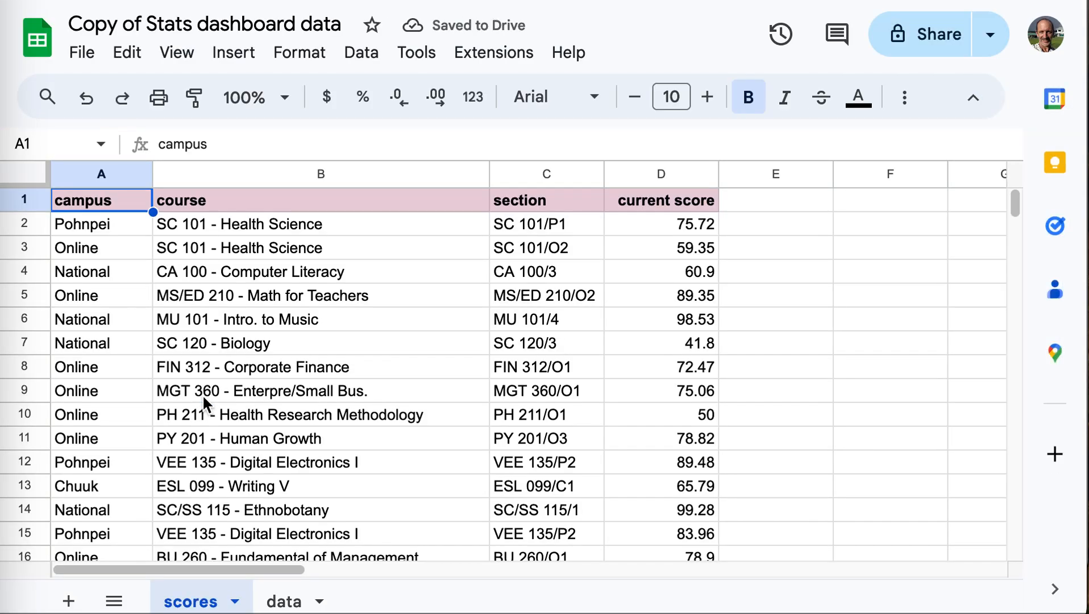
Step: Rename the copied spreadsheet as DLL02 Stats dashboard data
{"action": "left_click", "coordinate": [141, 24]}
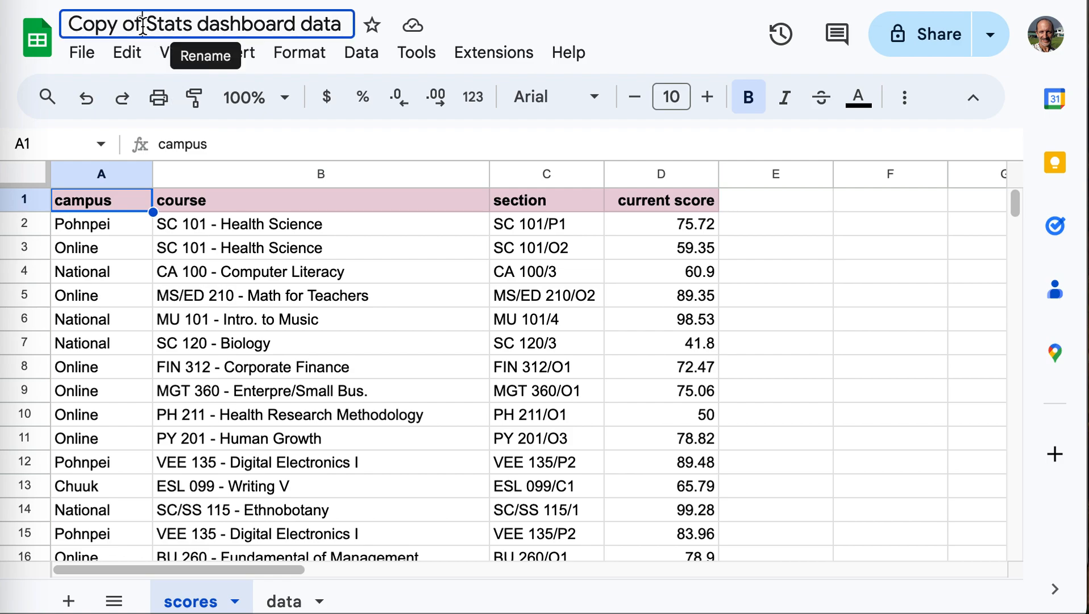
{"action": "key", "text": "BackSpace"}
{"action": "key", "text": "BackSpace"}
{"action": "key", "text": "BackSpace"}
{"action": "key", "text": "BackSpace"}
{"action": "key", "text": "BackSpace"}
{"action": "key", "text": "BackSpace"}
{"action": "key", "text": "BackSpace"}
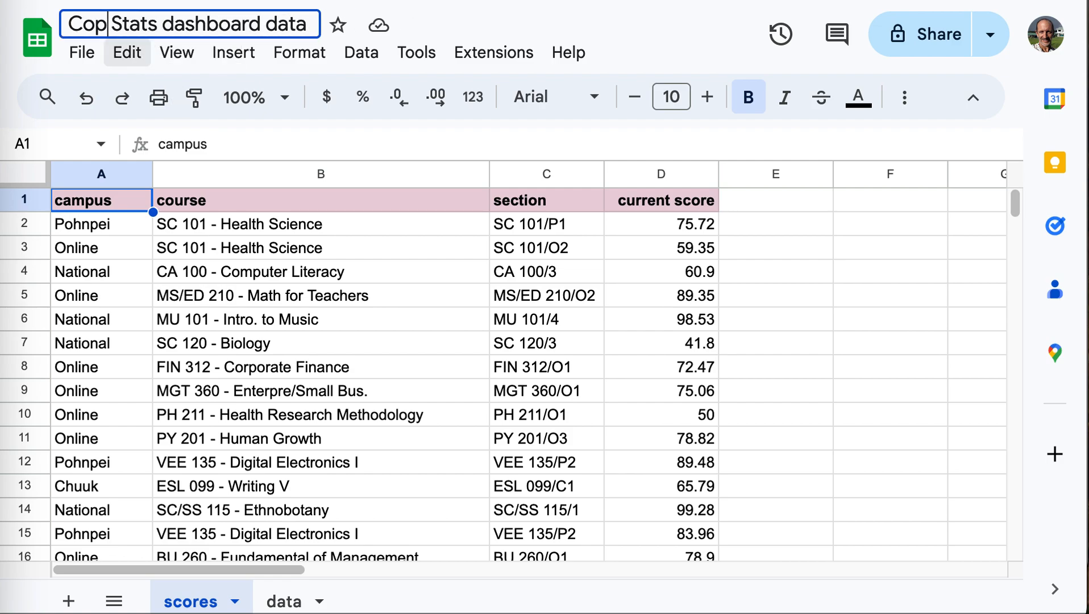
{"action": "type", "text": "DLL "}
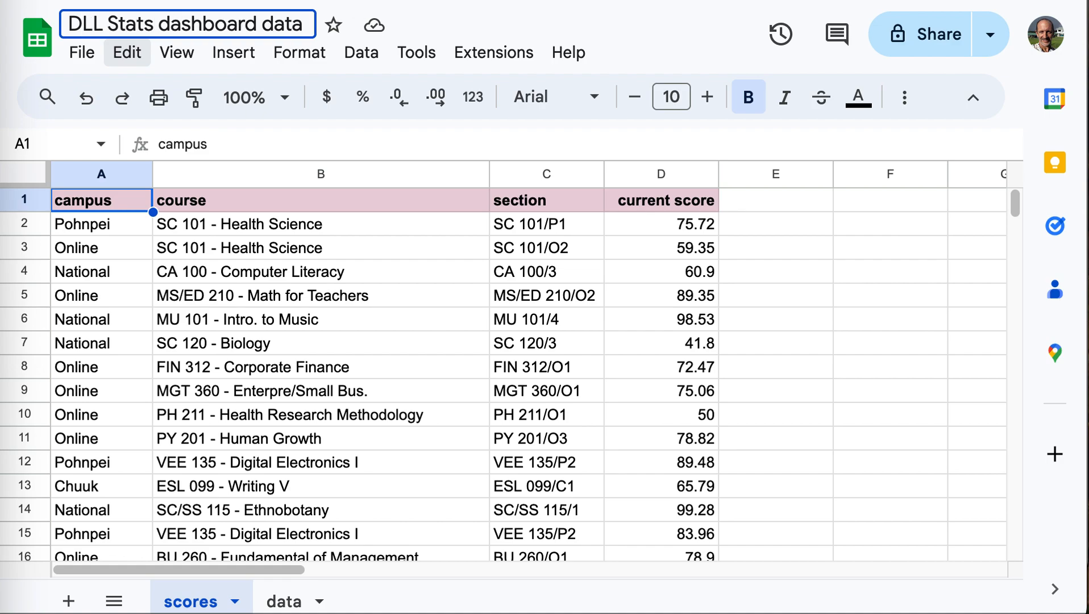
{"action": "type", "text": "02"}
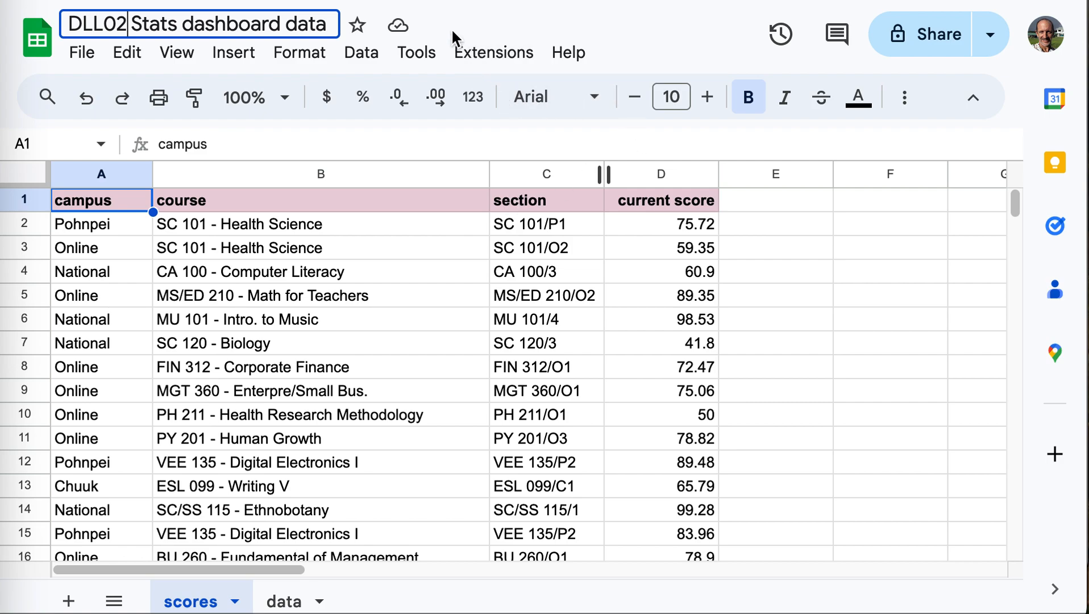
{"action": "left_click", "coordinate": [475, 22]}
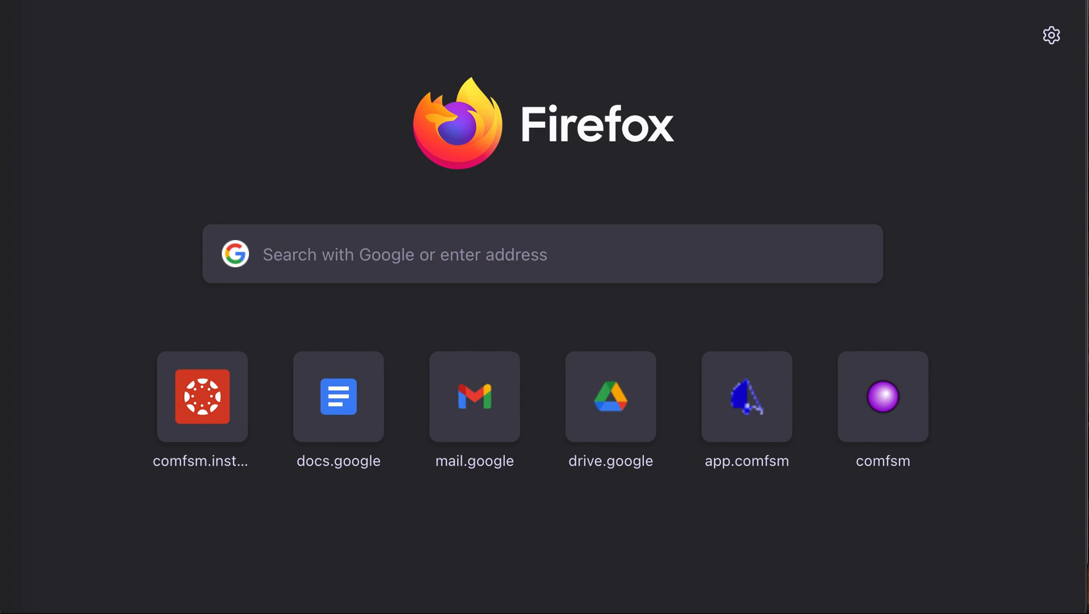
Step: Open Looker Studio at lookerstudio.google.com in the new browser page
{"action": "type", "text": "lookersh"}
{"action": "key", "text": "BackSpace"}
{"action": "type", "text": "tu"}
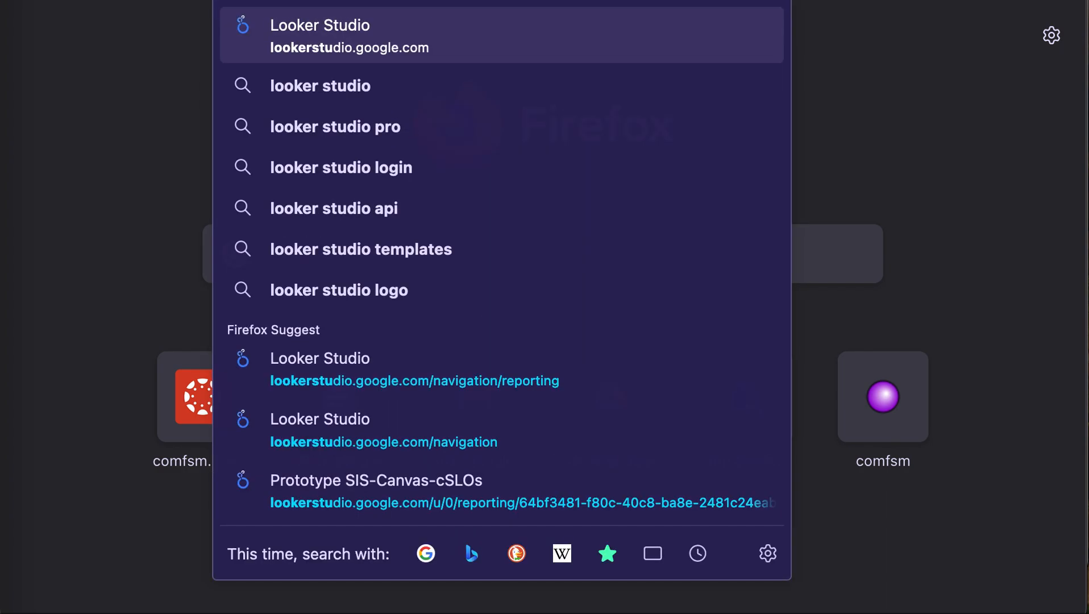
{"action": "type", "text": "dio.googl"}
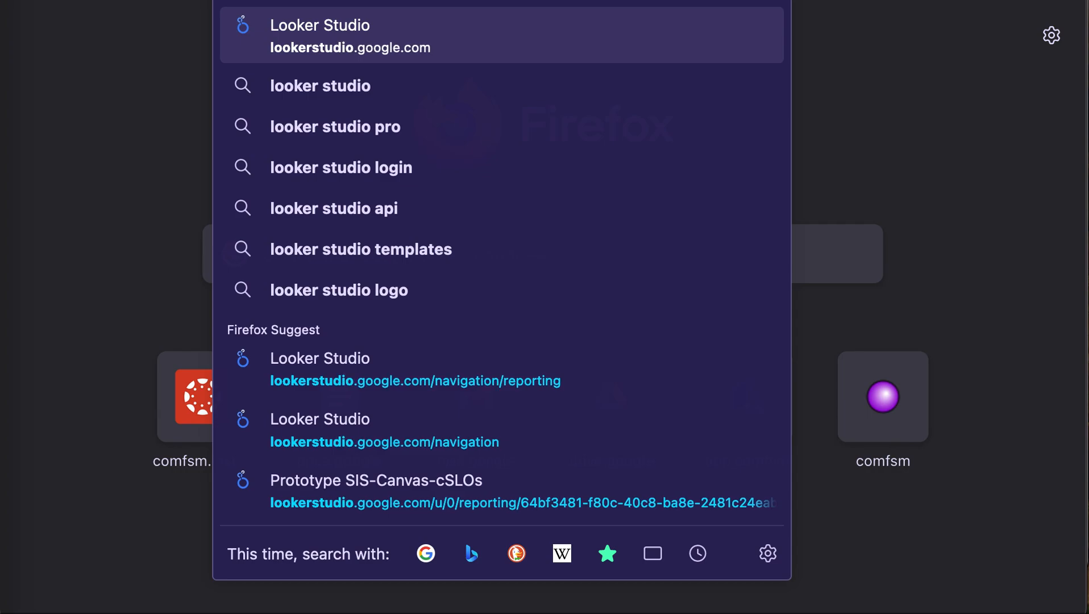
{"action": "type", "text": "e.com"}
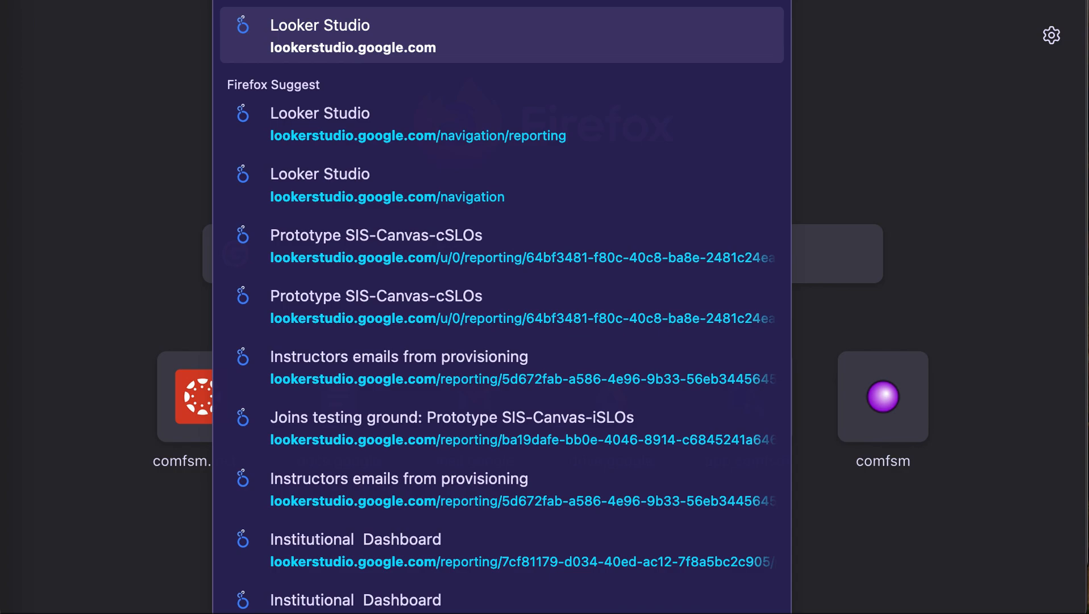
{"action": "key", "text": "Return"}
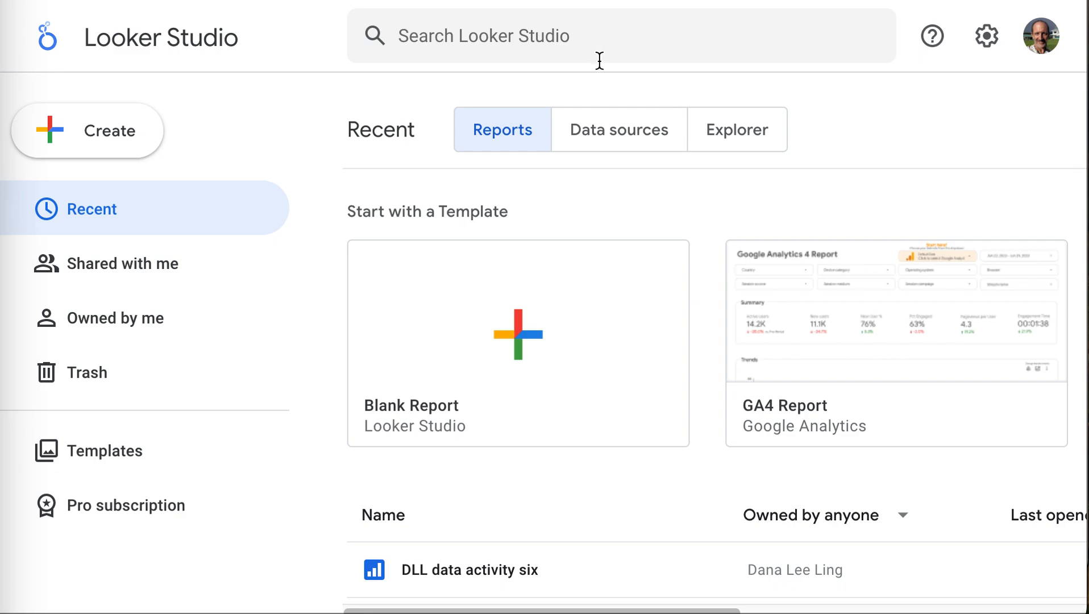
Step: Examine the list of recent data sources, including their owners, last opened dates and locations
{"action": "left_click", "coordinate": [598, 138]}
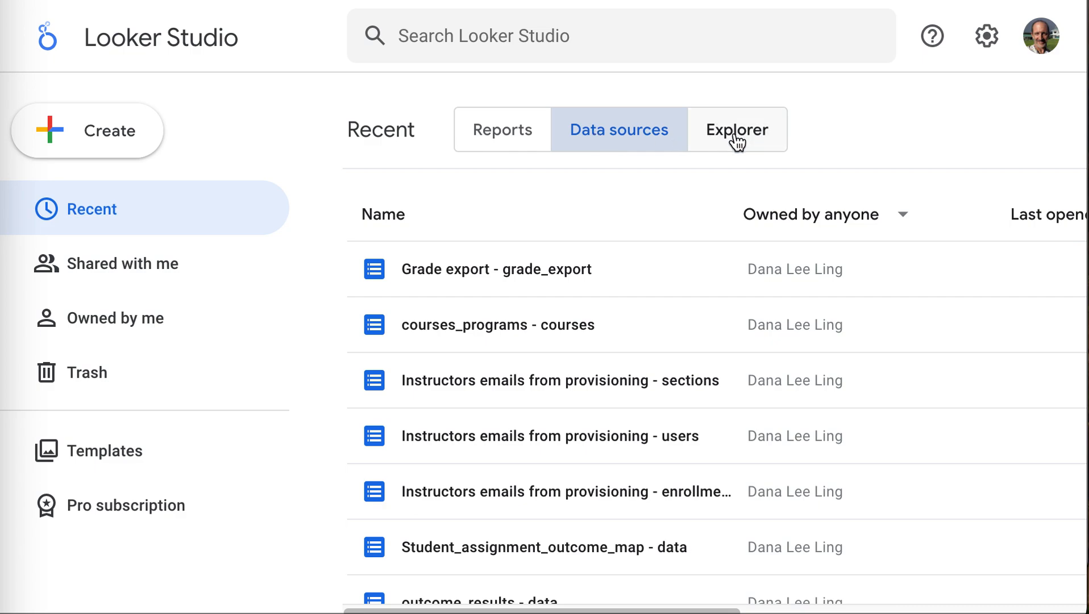
{"action": "scroll", "coordinate": [735, 141], "scroll_direction": "right", "scroll_amount": 5}
{"action": "scroll", "coordinate": [738, 142], "scroll_direction": "right", "scroll_amount": 3}
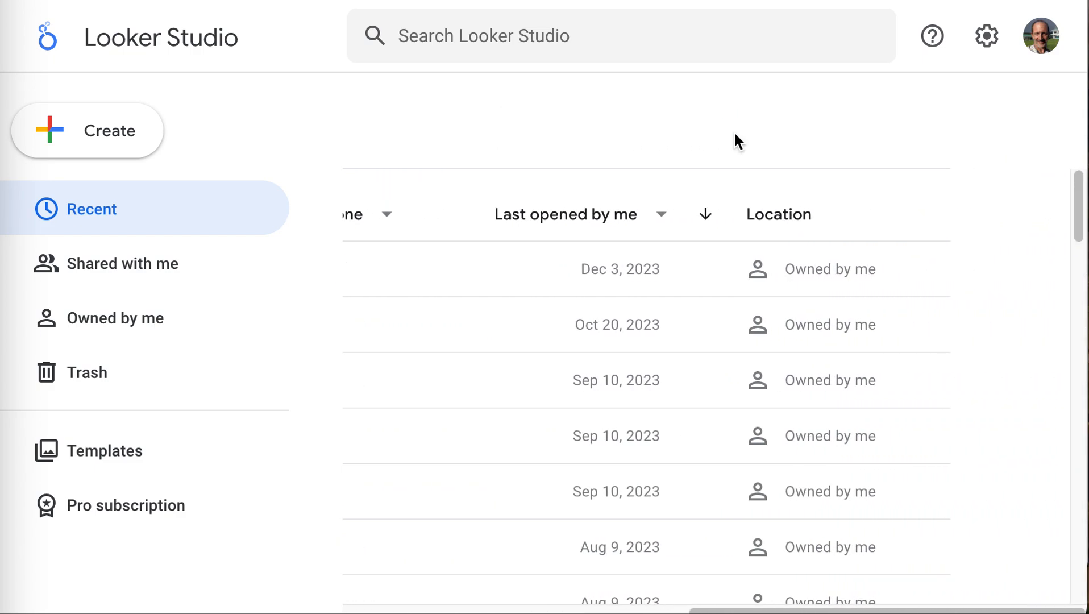
{"action": "scroll", "coordinate": [737, 141], "scroll_direction": "left", "scroll_amount": 7}
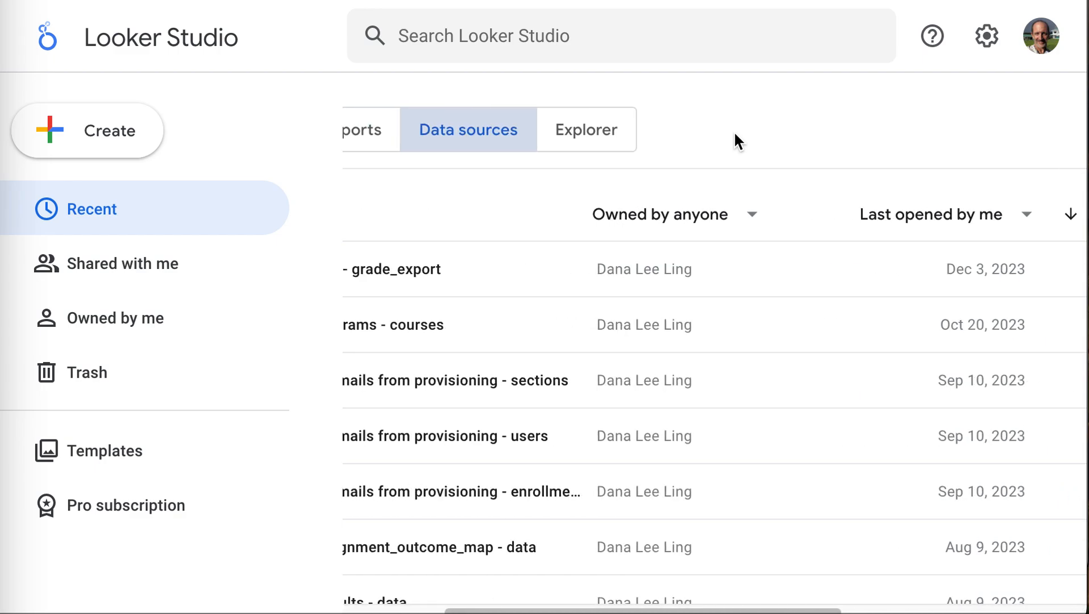
{"action": "scroll", "coordinate": [738, 142], "scroll_direction": "left", "scroll_amount": 1}
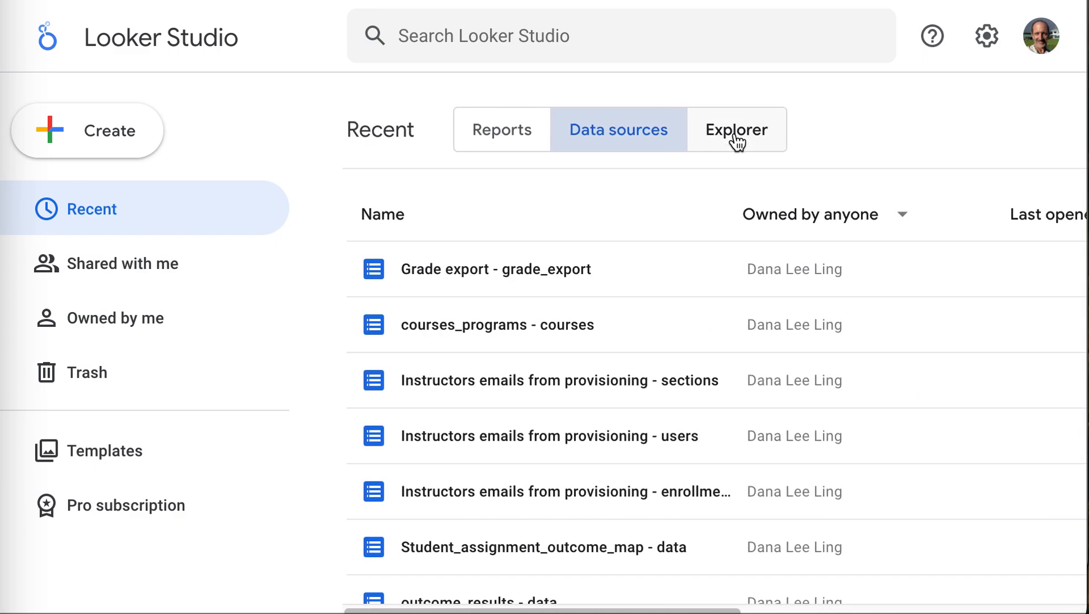
{"action": "scroll", "coordinate": [737, 142], "scroll_direction": "right", "scroll_amount": 2}
{"action": "scroll", "coordinate": [738, 142], "scroll_direction": "right", "scroll_amount": 6}
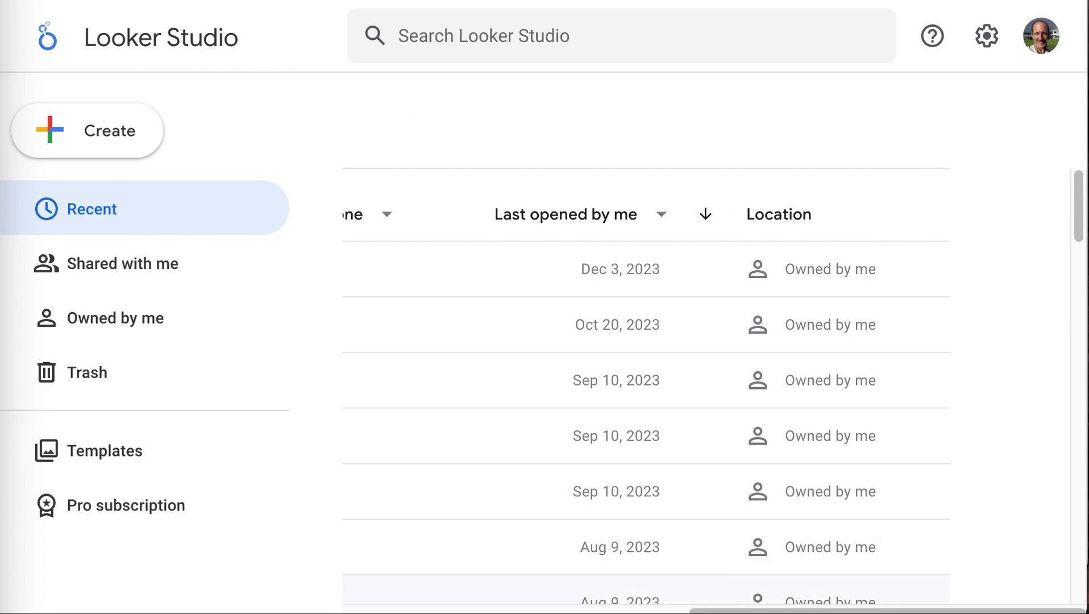
{"action": "mouse_move", "coordinate": [921, 440]}
{"action": "scroll", "coordinate": [921, 440], "scroll_direction": "up", "scroll_amount": 1}
{"action": "scroll", "coordinate": [494, 160], "scroll_direction": "left", "scroll_amount": 6}
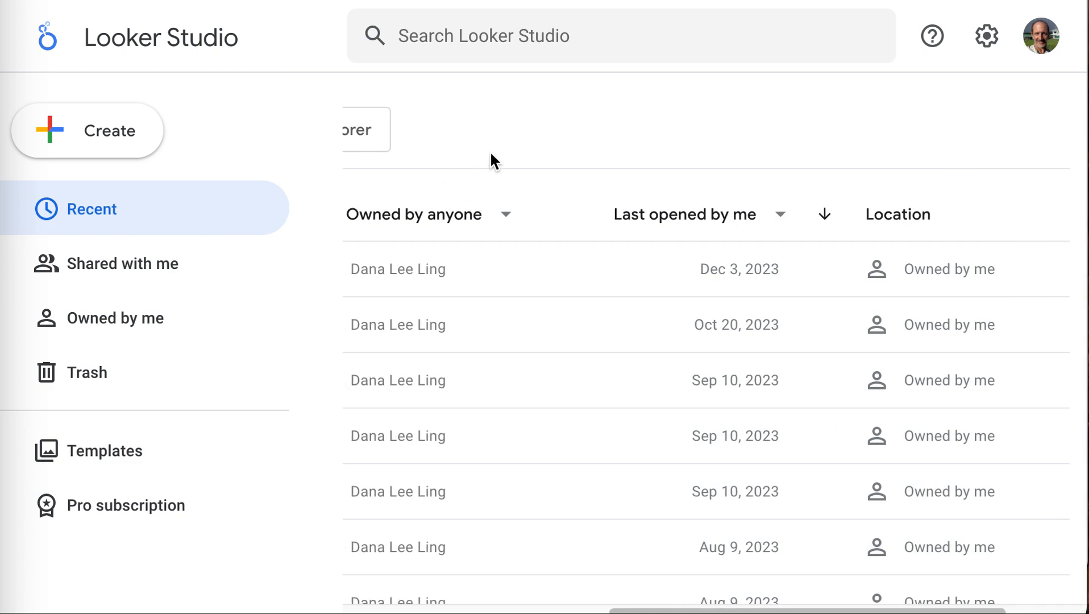
Step: Start a new data source and bring up the account setup screenshot taken on 2024-05-10 at 2.48.52 PM
{"action": "left_click", "coordinate": [120, 137]}
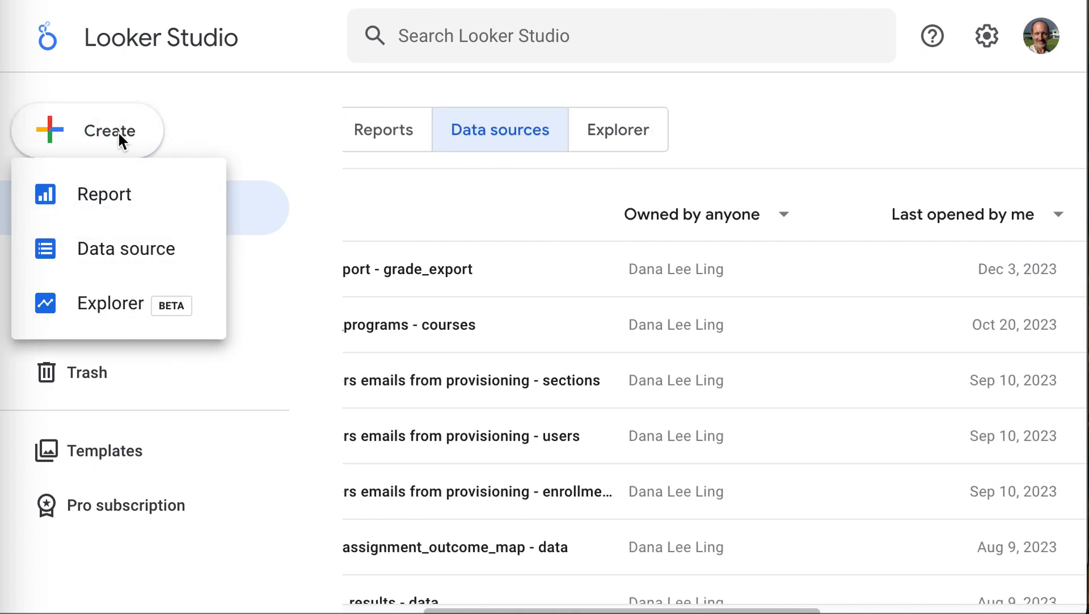
{"action": "left_click", "coordinate": [95, 253]}
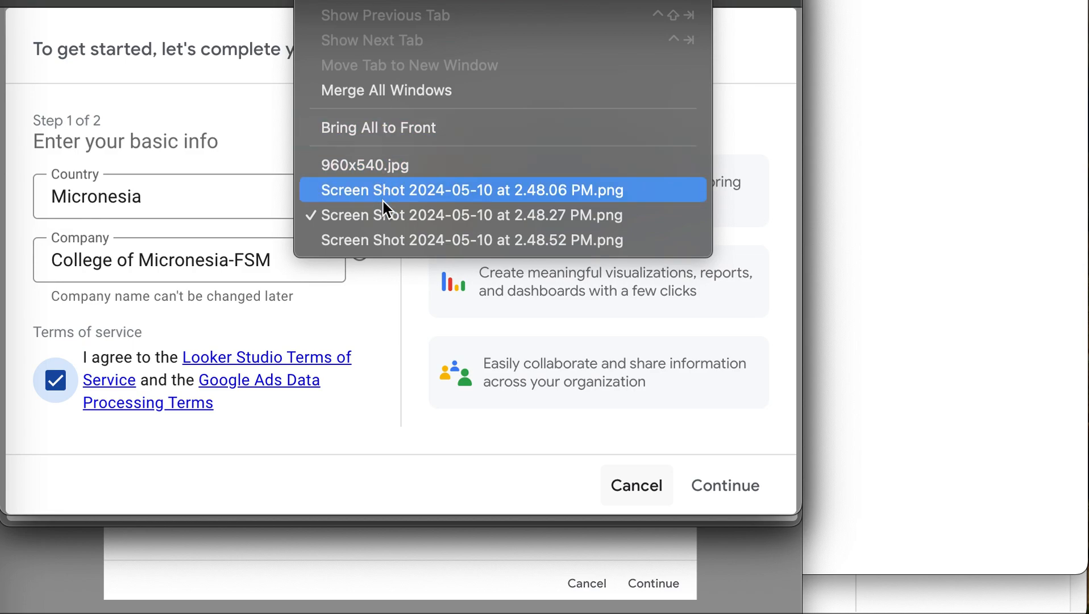
{"action": "left_click", "coordinate": [377, 246]}
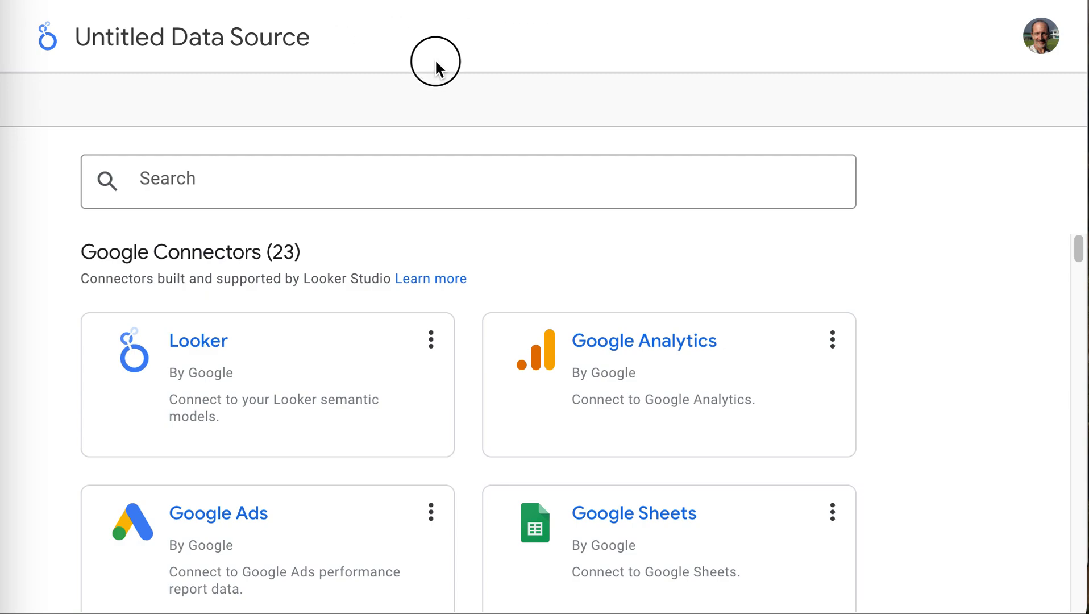
Step: Connect the data source through Google Sheets to the scores worksheet of DLL02 Stats dashboard data
{"action": "left_click", "coordinate": [633, 522]}
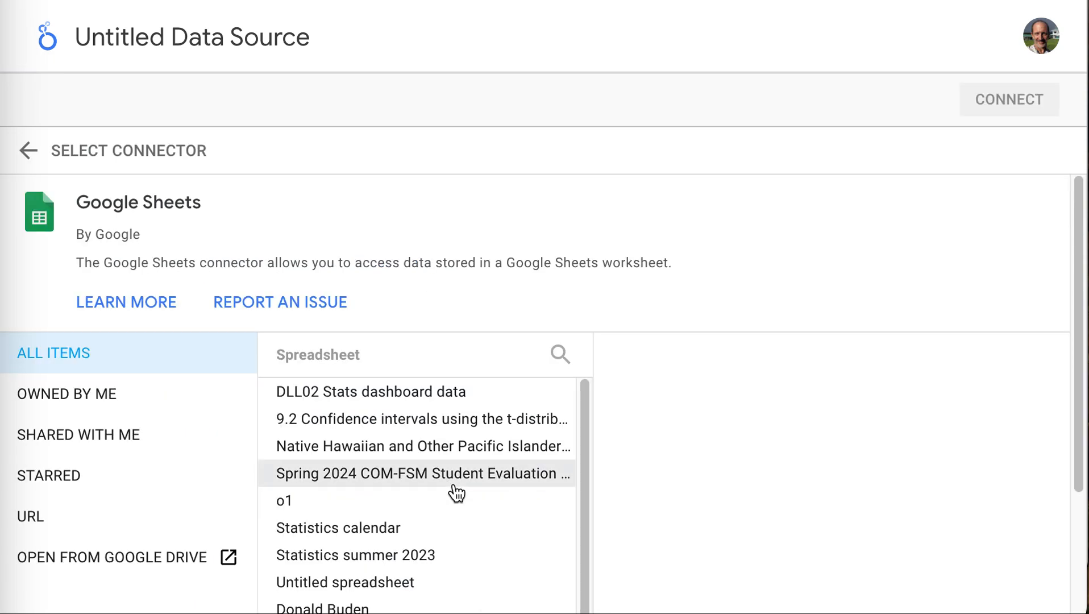
{"action": "left_click", "coordinate": [418, 393]}
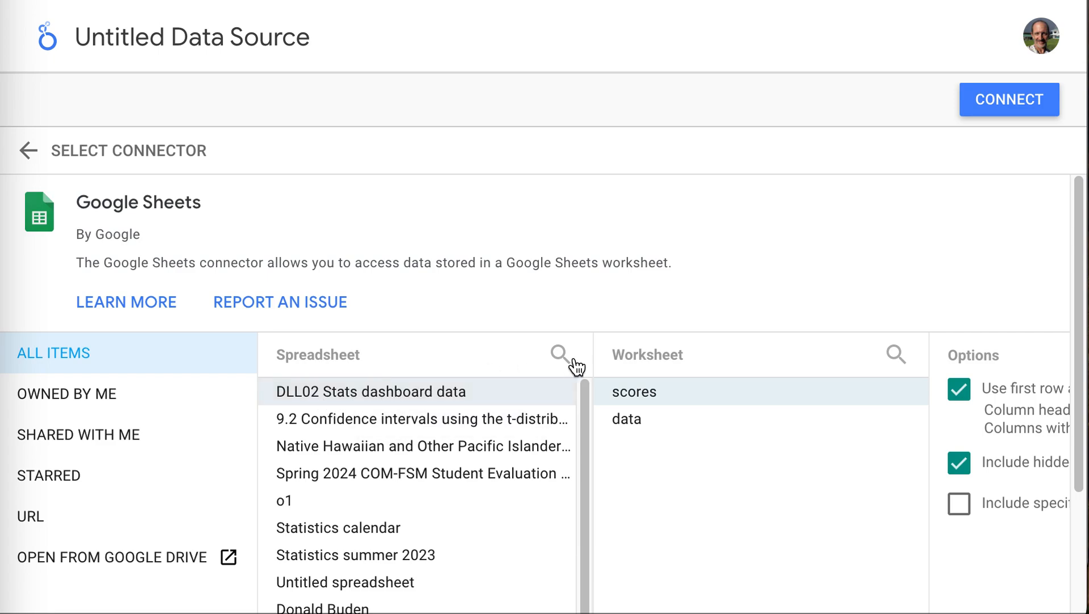
{"action": "left_click", "coordinate": [1027, 108]}
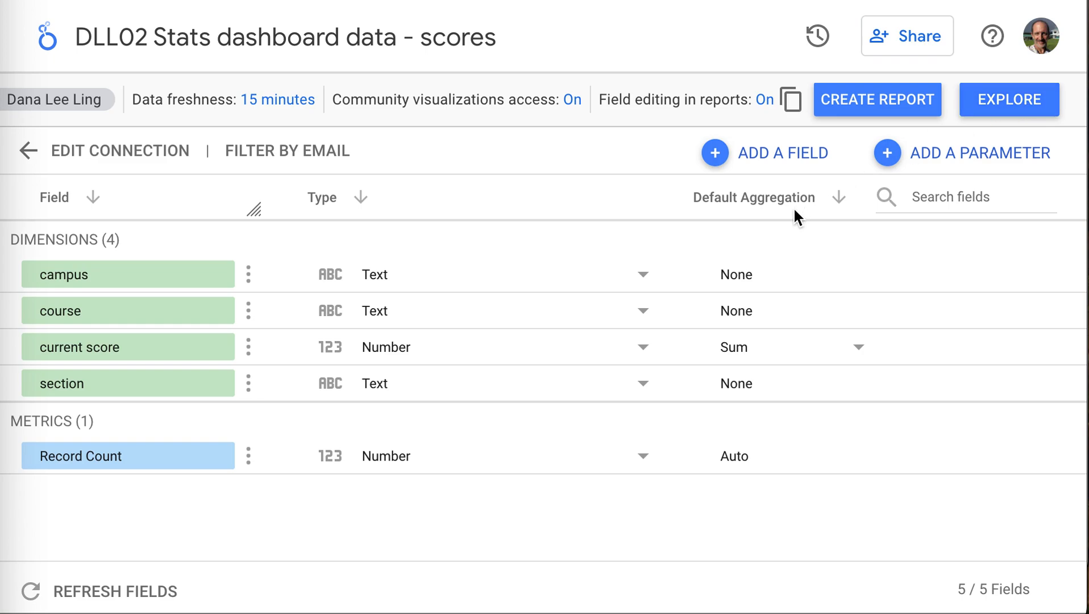
Step: Set the current score field's type to Number and its default aggregation to Average
{"action": "left_click", "coordinate": [643, 347]}
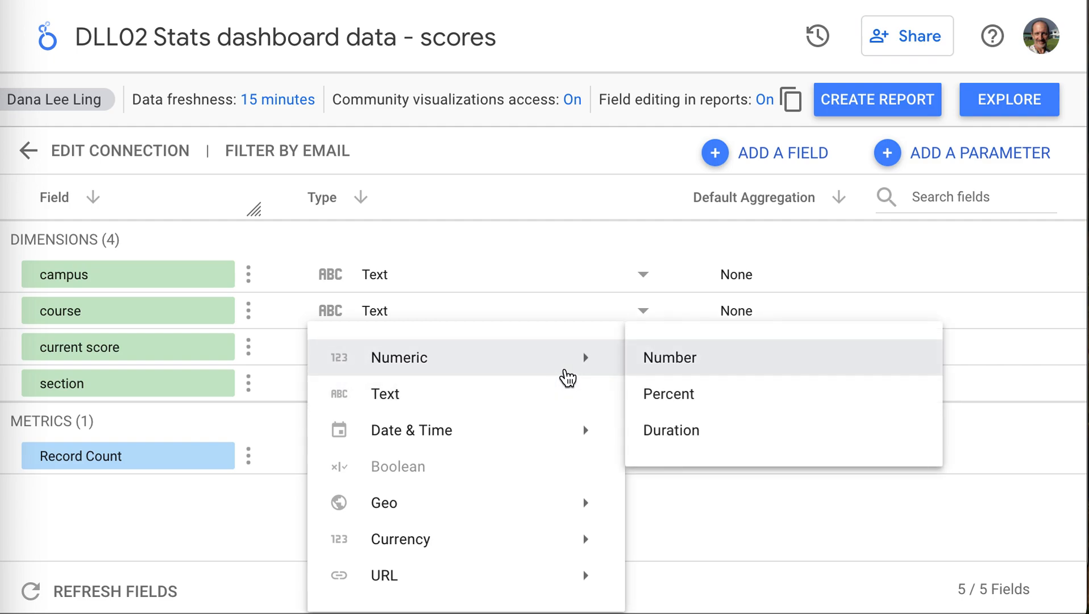
{"action": "left_click", "coordinate": [661, 371]}
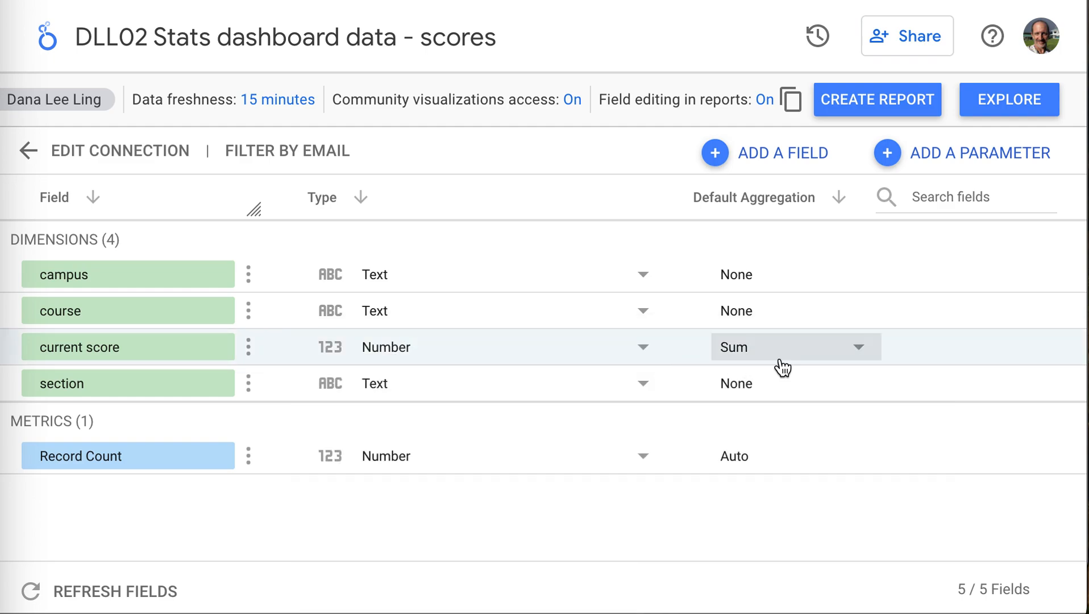
{"action": "left_click", "coordinate": [852, 356]}
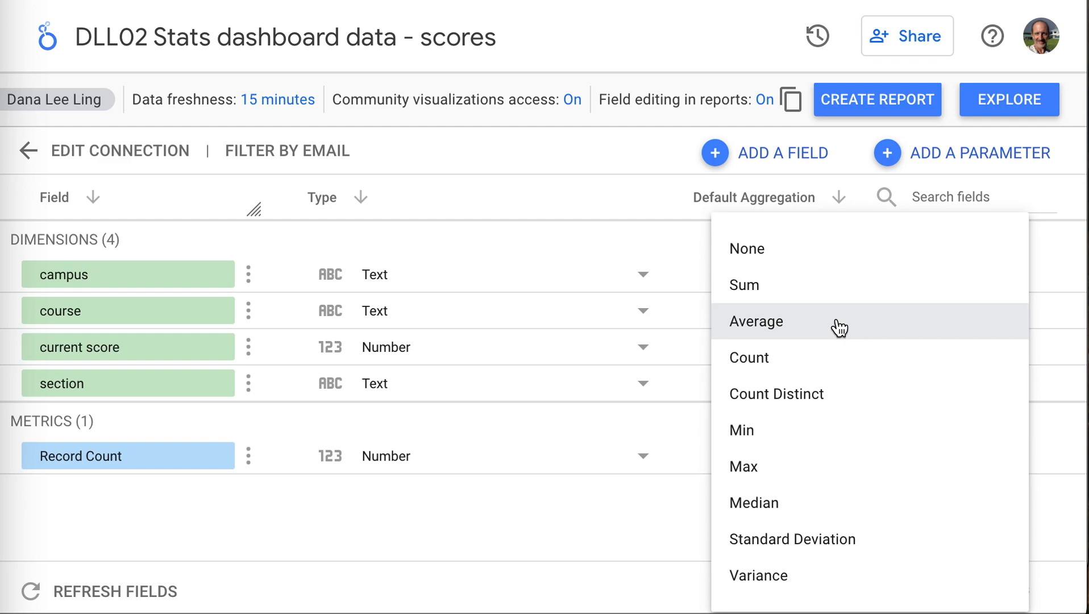
{"action": "left_click", "coordinate": [840, 328]}
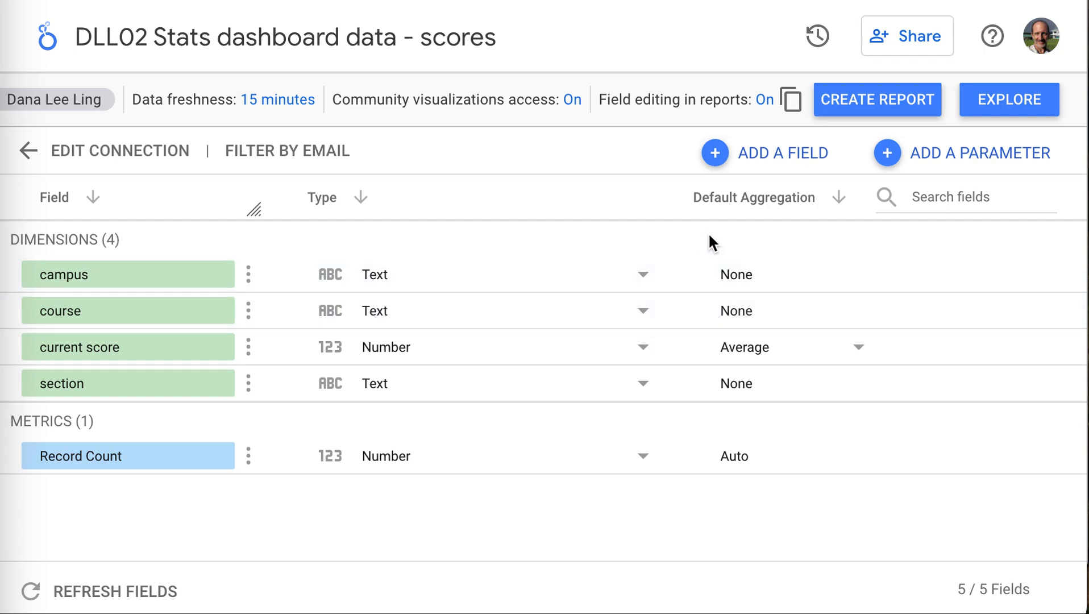
Step: Add a calculated field to the data source and name it Score decade
{"action": "left_click", "coordinate": [769, 161]}
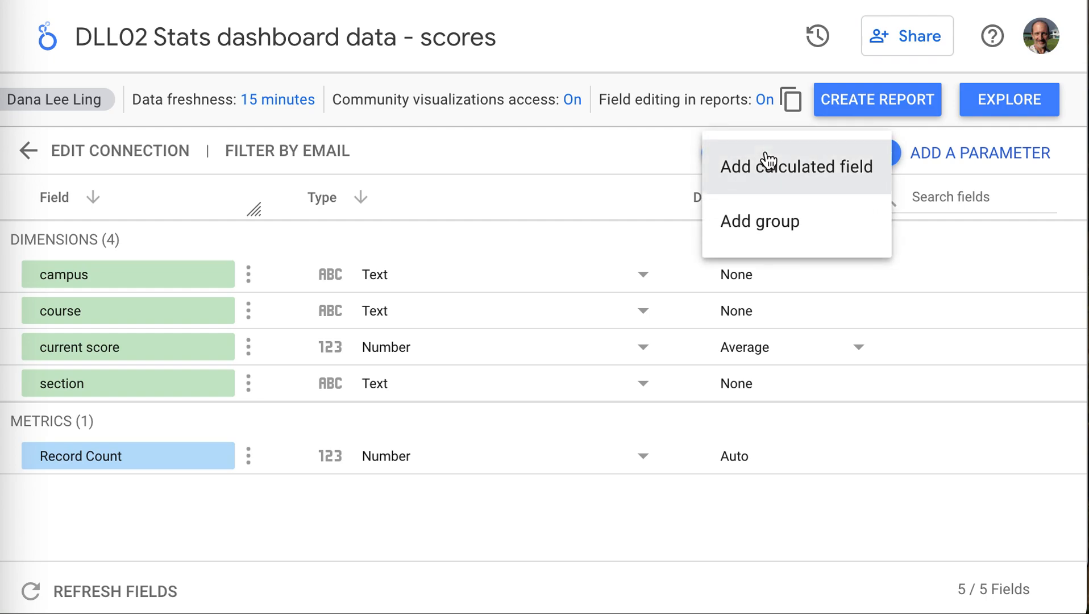
{"action": "left_click", "coordinate": [761, 189]}
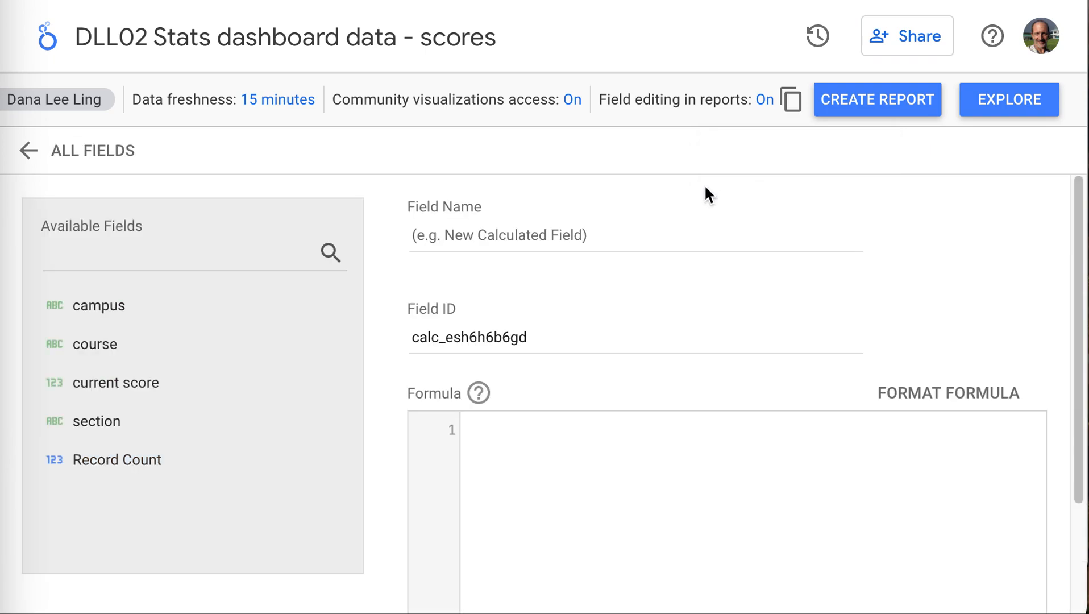
{"action": "left_click", "coordinate": [604, 241]}
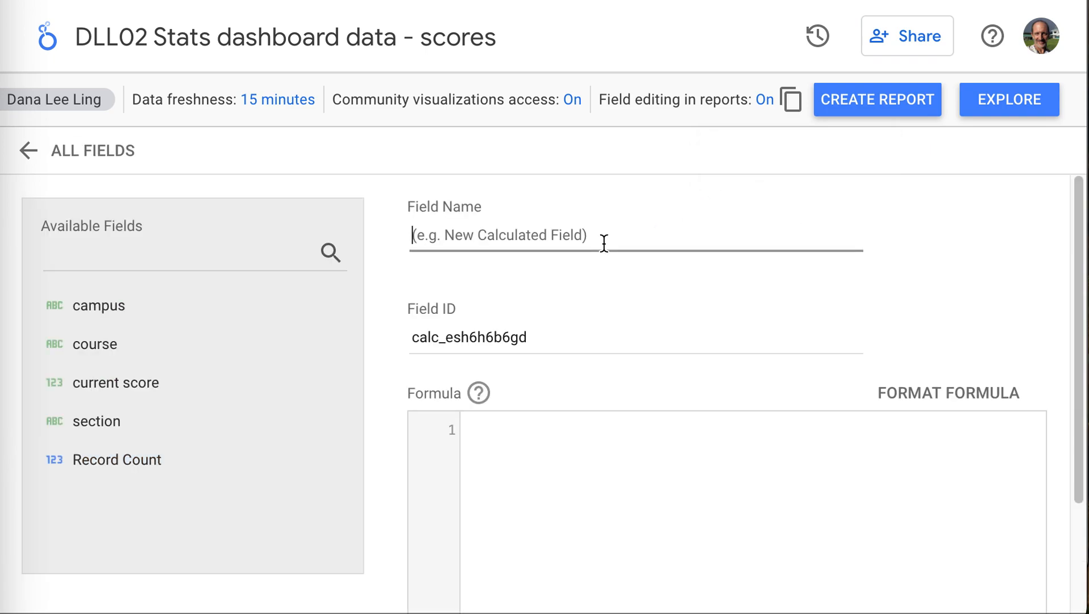
{"action": "type", "text": "Score decade"}
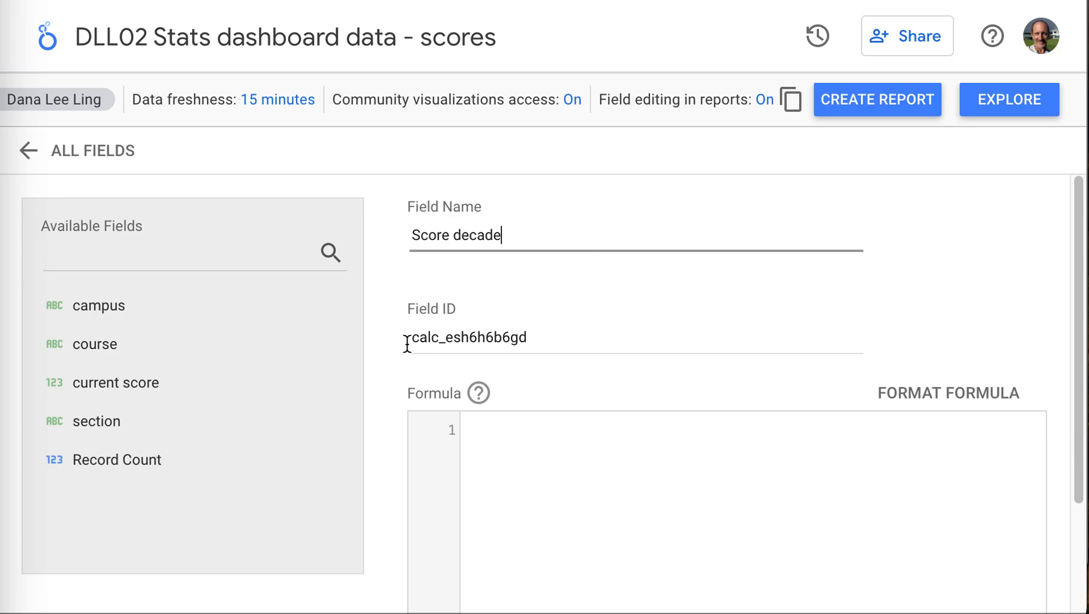
Step: Enter the Score decade formula as 10*FLOOR(current score/10), using the existing current score field
{"action": "left_click", "coordinate": [480, 430]}
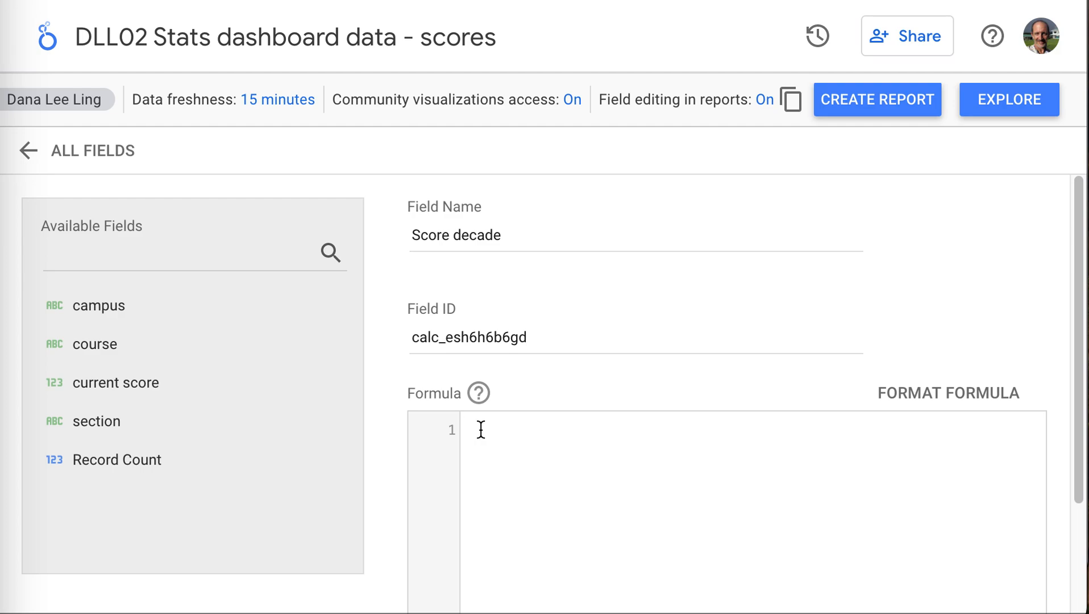
{"action": "scroll", "coordinate": [481, 430], "scroll_direction": "down", "scroll_amount": 1}
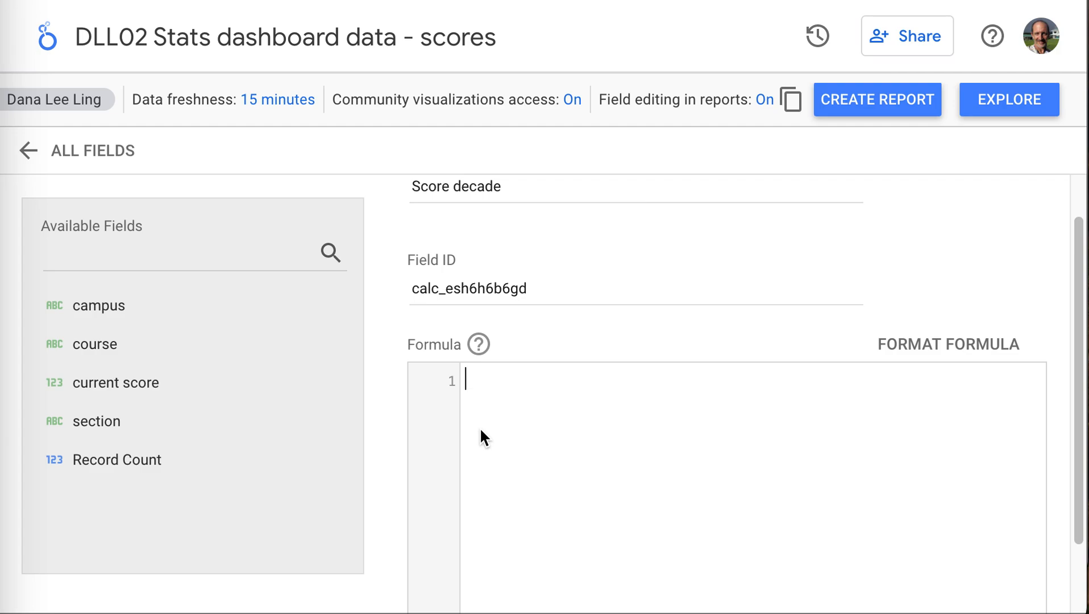
{"action": "type", "text": "10*FLOR"}
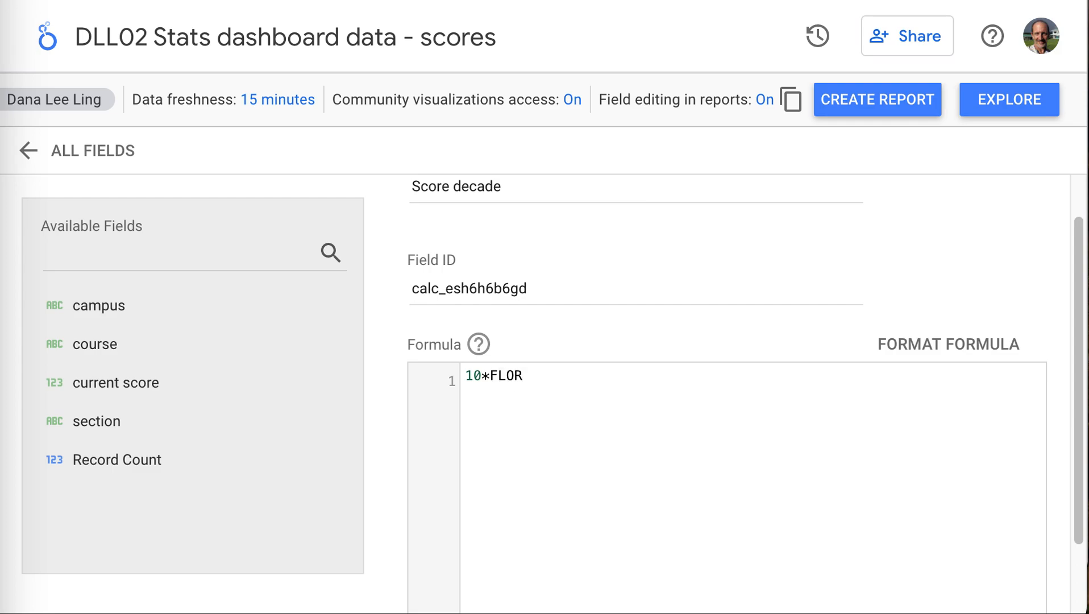
{"action": "key", "text": "BackSpace"}
{"action": "type", "text": "OR"}
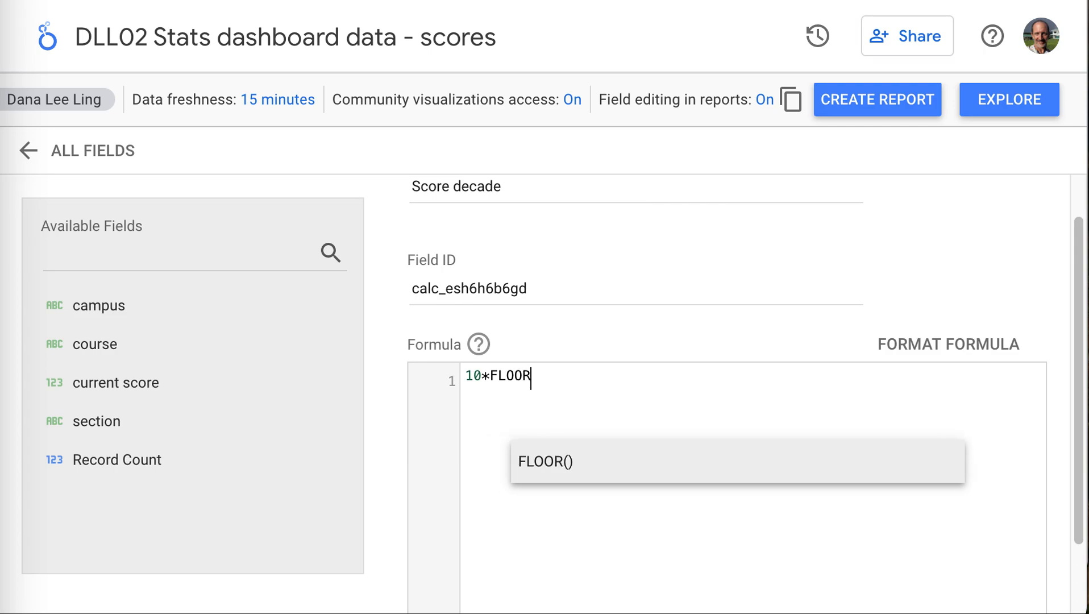
{"action": "key", "text": "Return"}
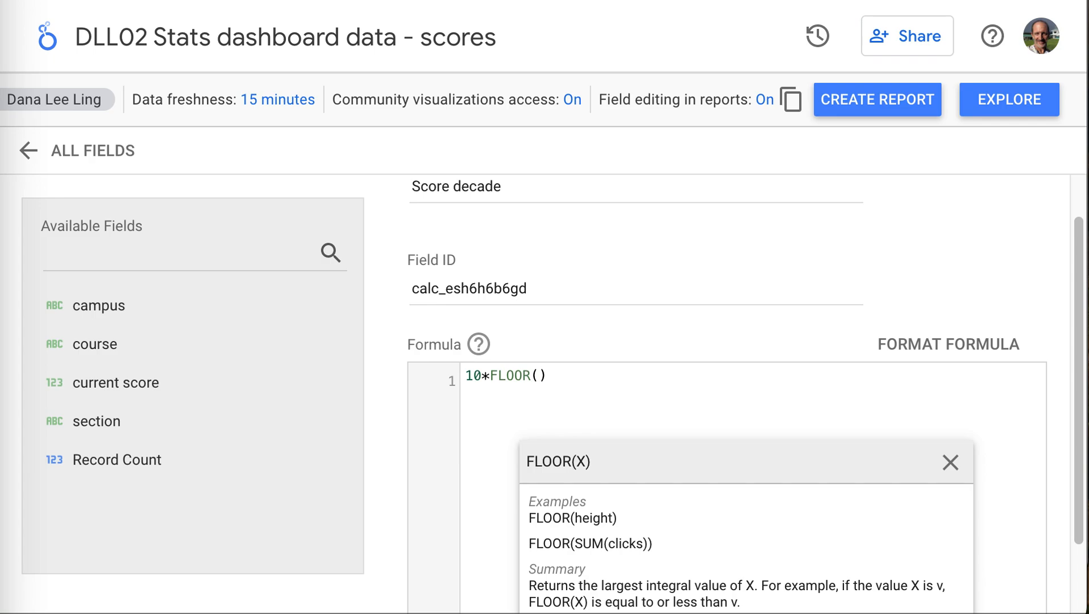
{"action": "left_click", "coordinate": [146, 392]}
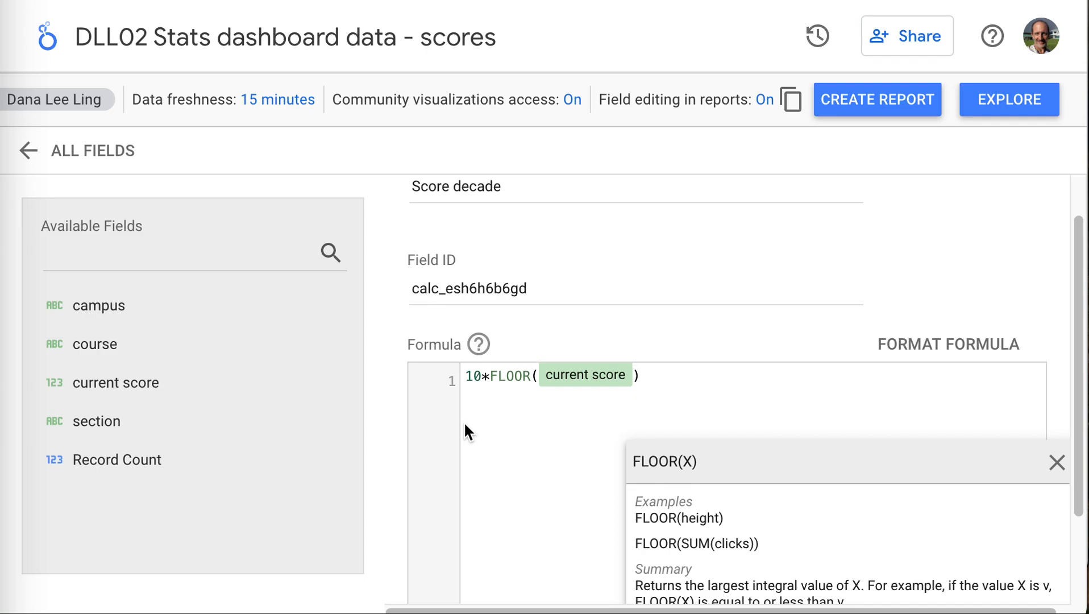
{"action": "type", "text": "/10"}
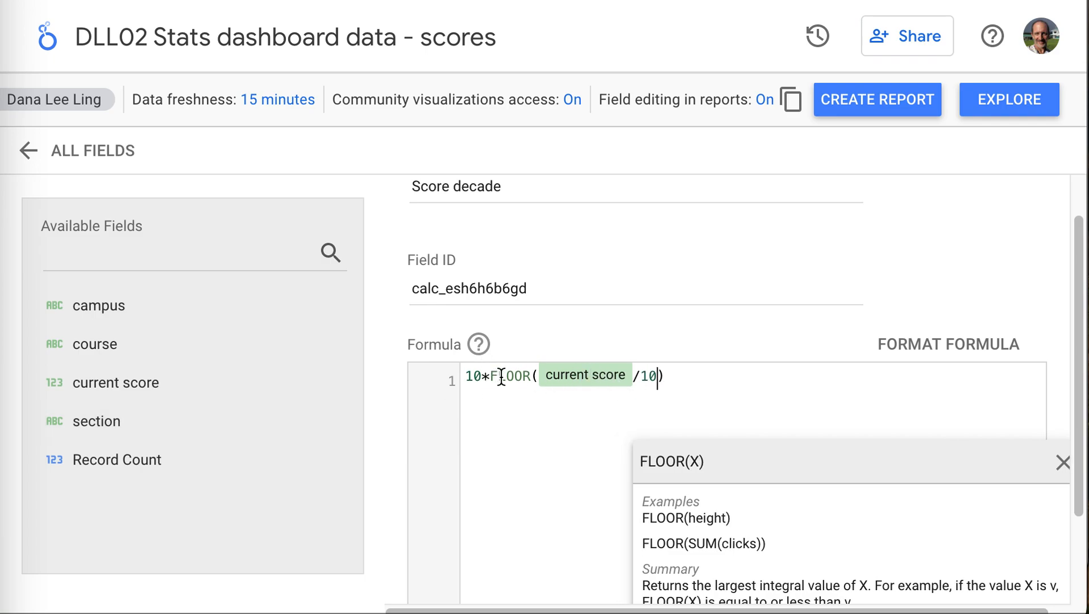
Step: Dismiss the FLOOR function help, save the Score decade field and return to the data source's field list
{"action": "left_click", "coordinate": [532, 377]}
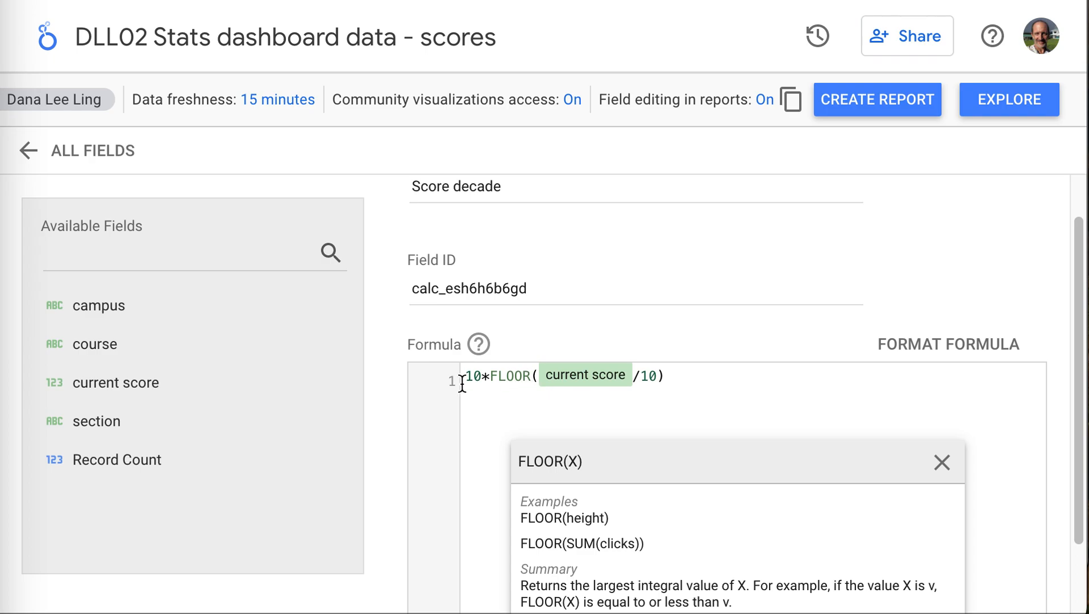
{"action": "scroll", "coordinate": [489, 425], "scroll_direction": "down", "scroll_amount": 1}
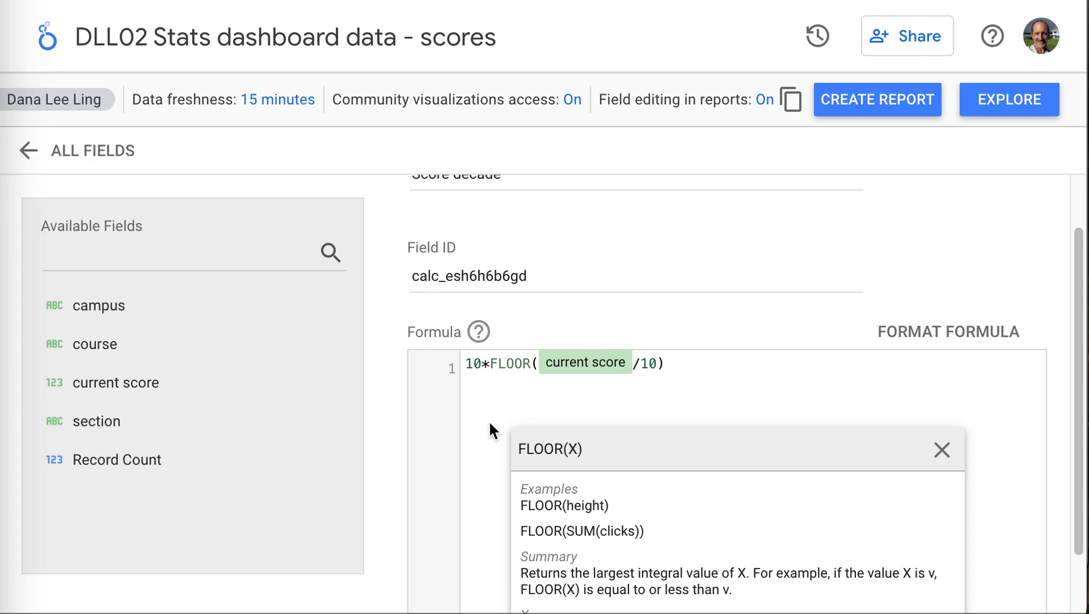
{"action": "scroll", "coordinate": [490, 425], "scroll_direction": "up", "scroll_amount": 2}
{"action": "scroll", "coordinate": [570, 292], "scroll_direction": "down", "scroll_amount": 3}
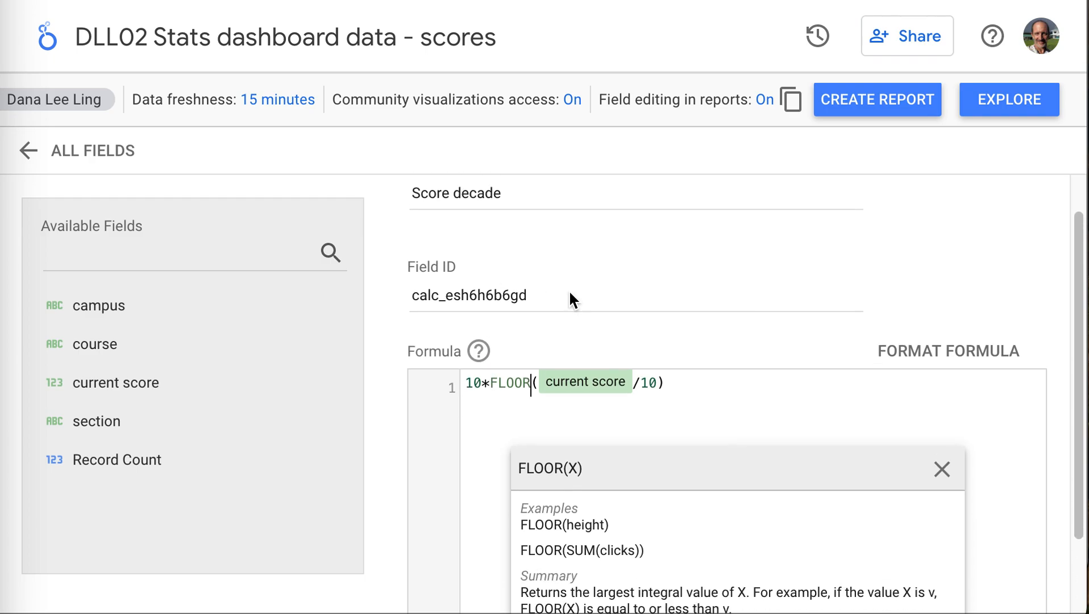
{"action": "scroll", "coordinate": [570, 293], "scroll_direction": "up", "scroll_amount": 1}
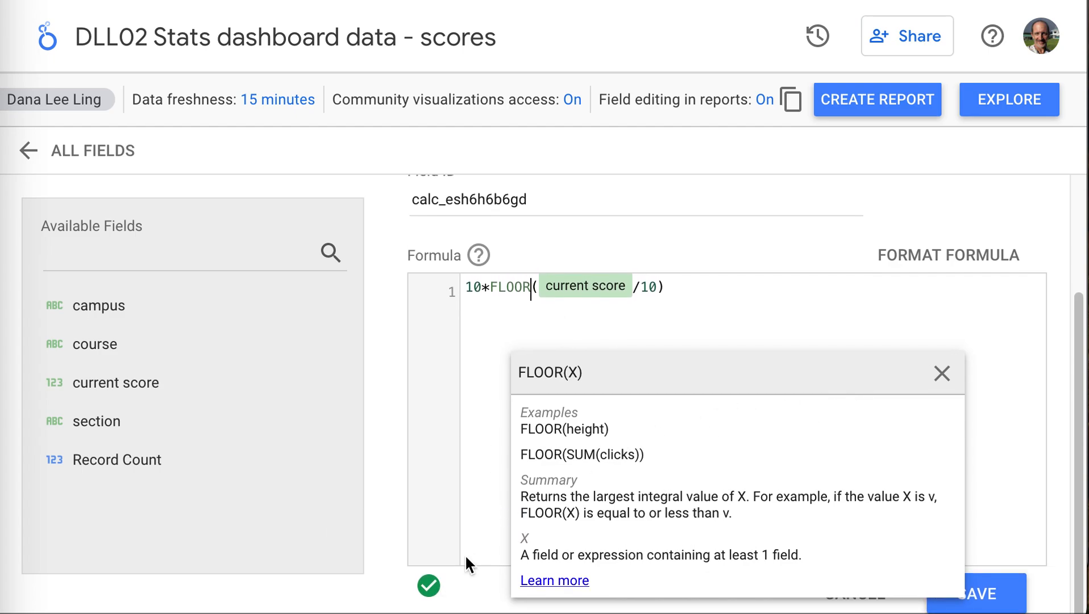
{"action": "left_click", "coordinate": [942, 375]}
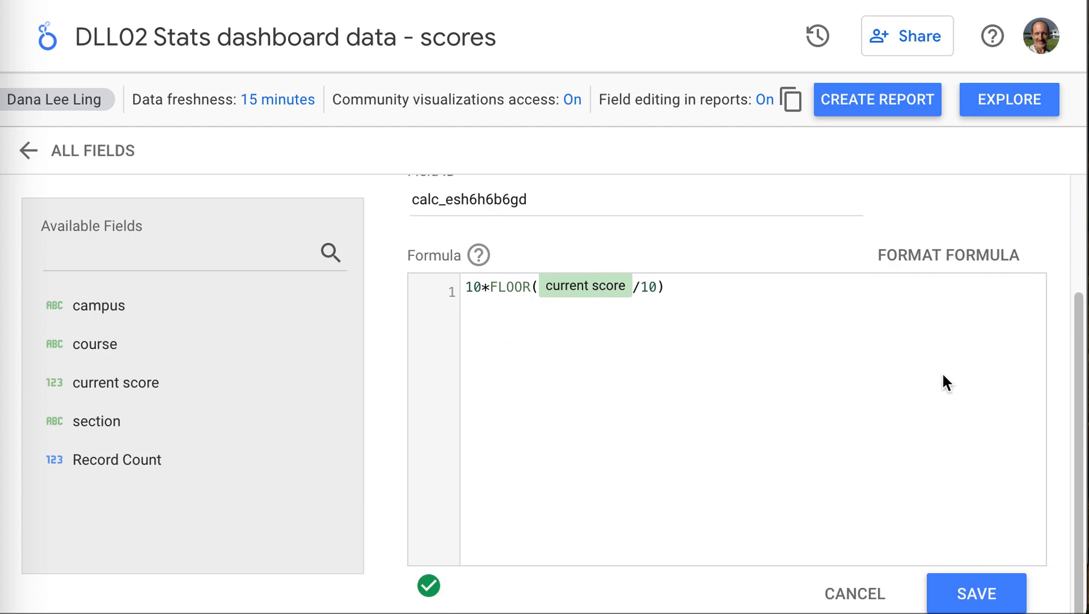
{"action": "mouse_move", "coordinate": [429, 581]}
{"action": "left_click", "coordinate": [976, 603]}
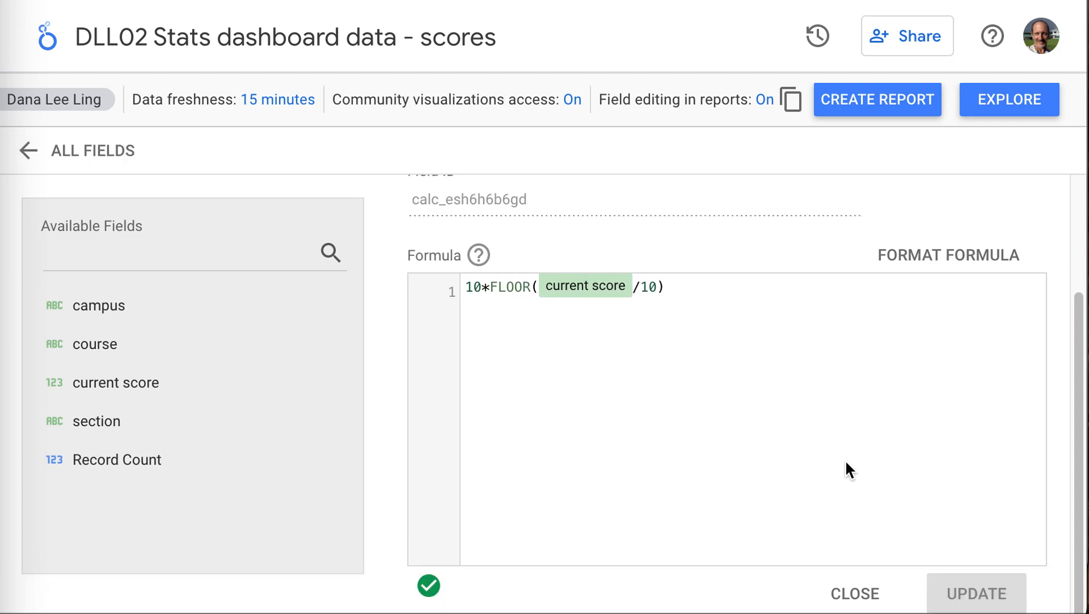
{"action": "left_click", "coordinate": [845, 595]}
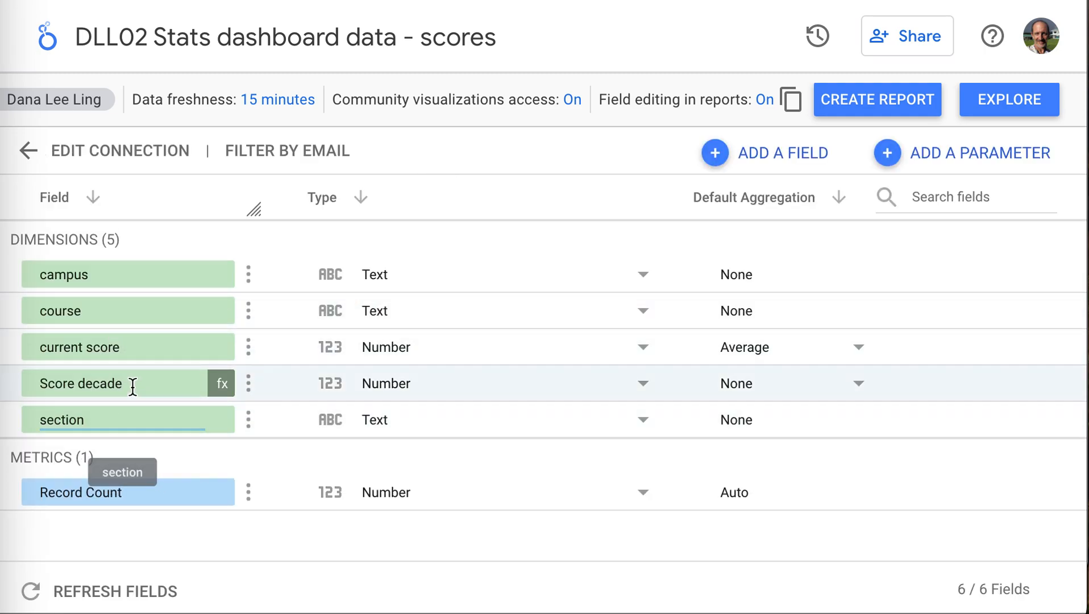
Step: Reopen the Score decade field to review its formula, and close it without changes
{"action": "left_click", "coordinate": [222, 384]}
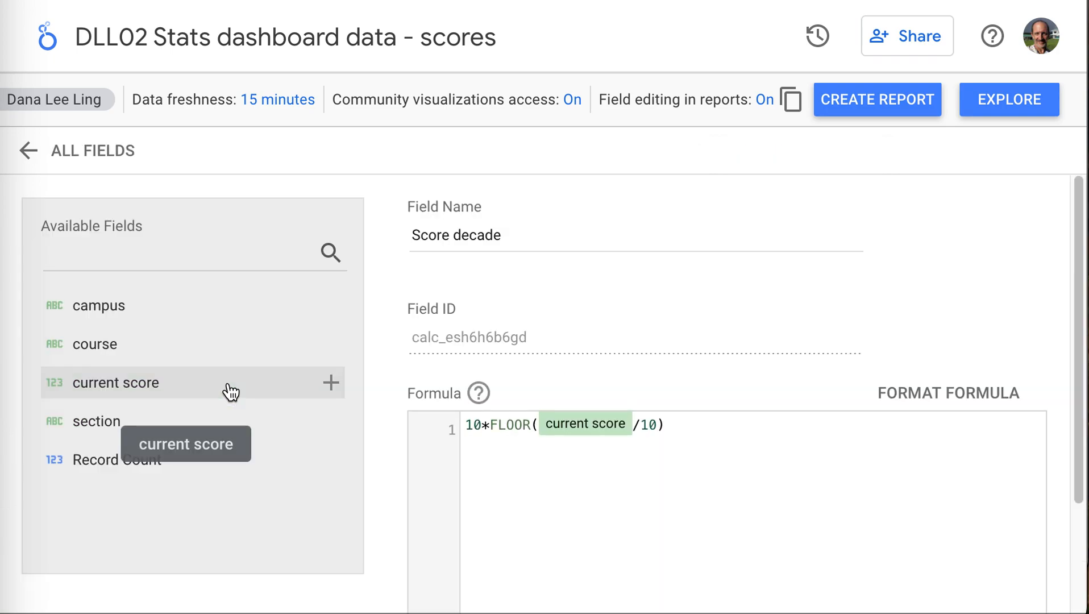
{"action": "scroll", "coordinate": [733, 430], "scroll_direction": "down", "scroll_amount": 3}
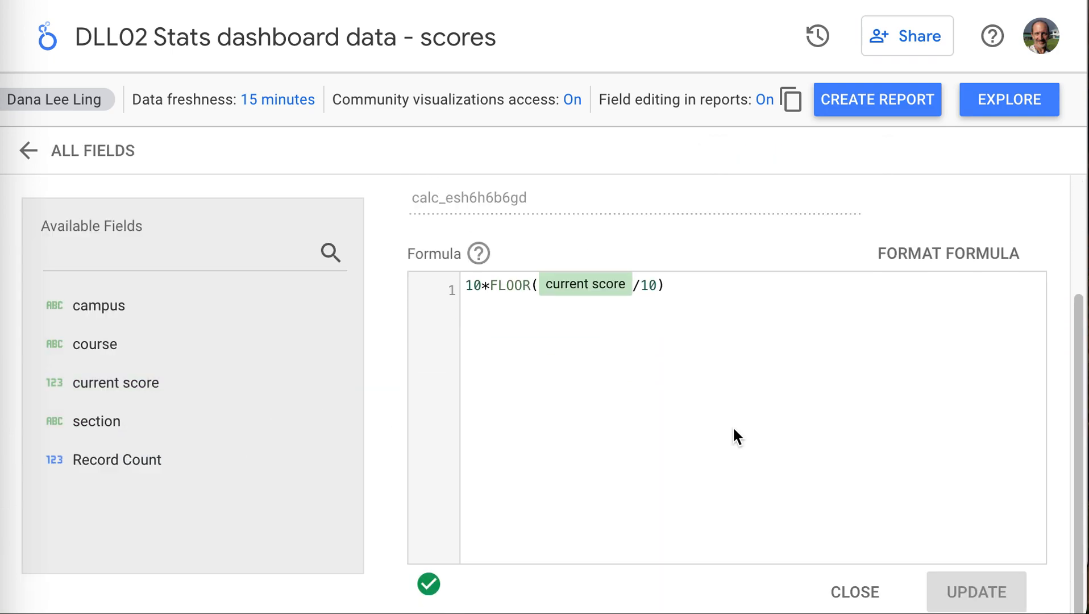
{"action": "left_click", "coordinate": [856, 595]}
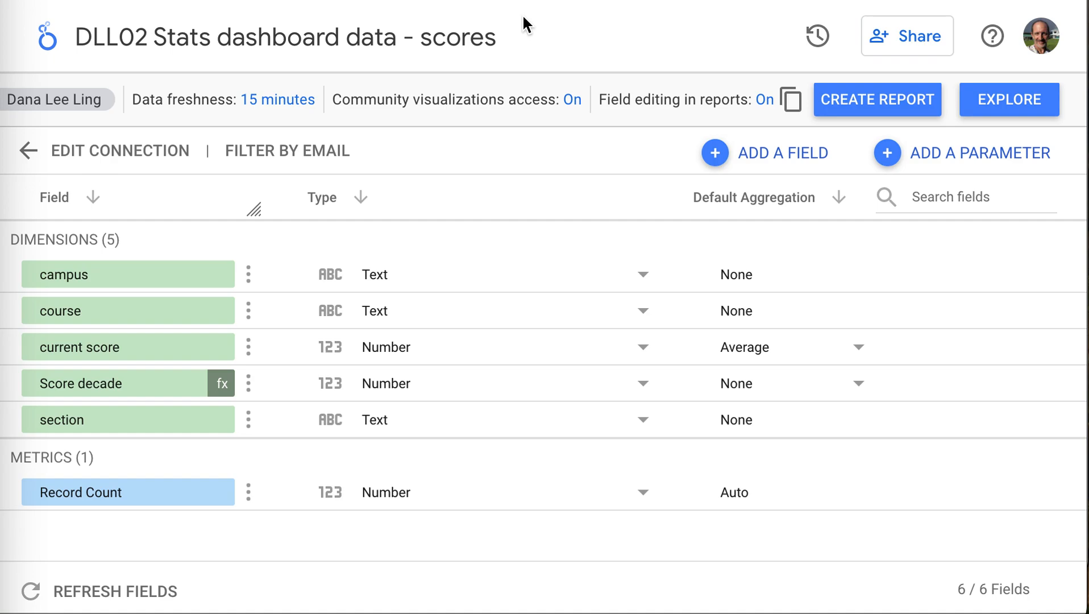
Step: Create a report from the data source and extend its default table down to near the page's lower edge
{"action": "left_click", "coordinate": [878, 105]}
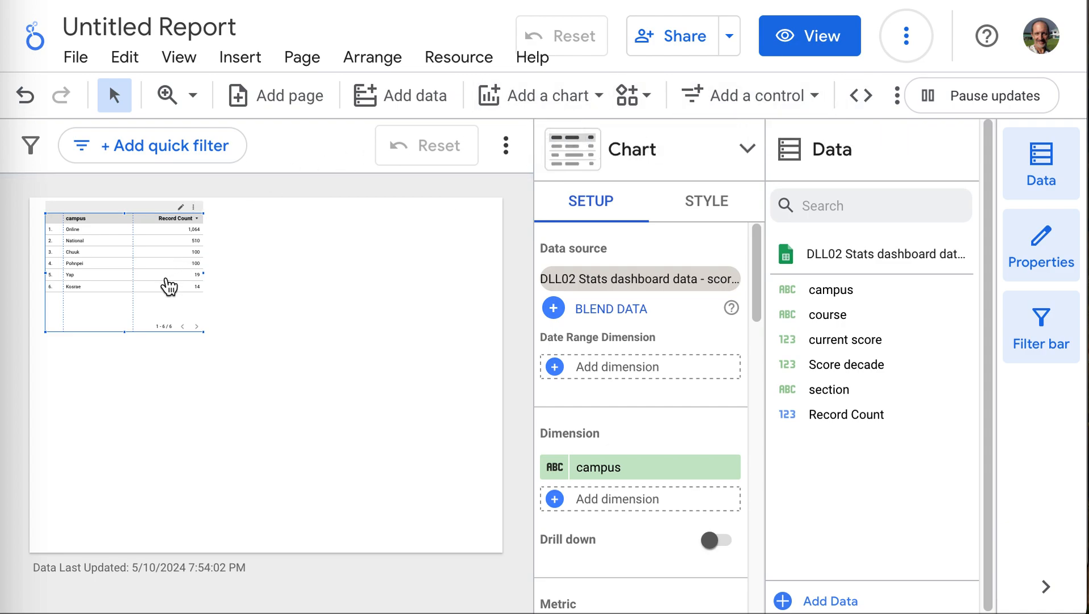
{"action": "left_click_drag", "start_coordinate": [125, 332], "coordinate": [124, 496]}
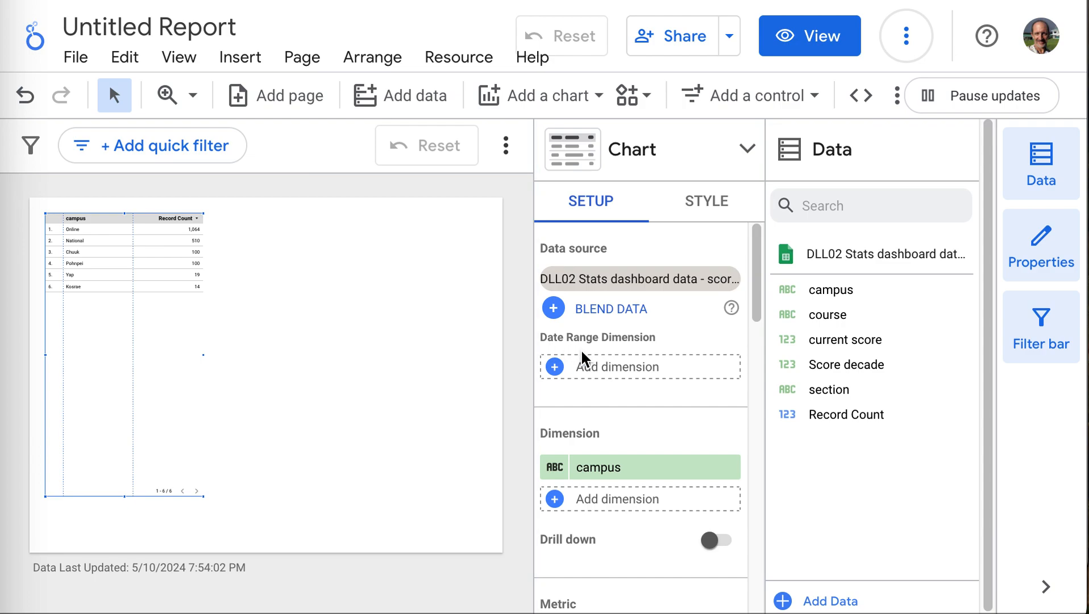
Step: Set the table's dimensions to course and section, and widen the table to about half the page width
{"action": "scroll", "coordinate": [581, 349], "scroll_direction": "down", "scroll_amount": 3}
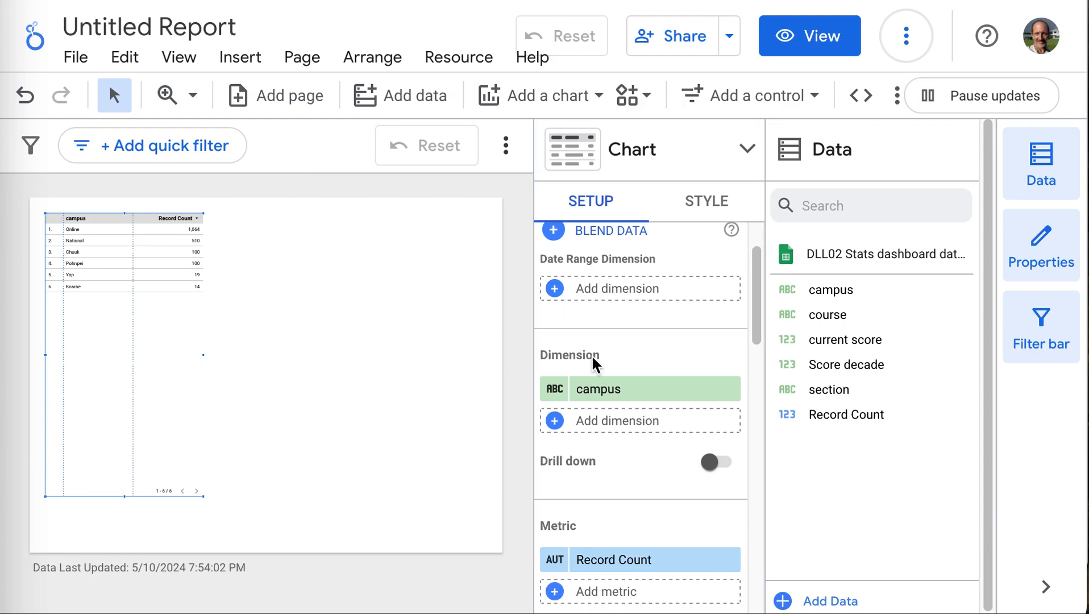
{"action": "scroll", "coordinate": [605, 392], "scroll_direction": "down", "scroll_amount": 1}
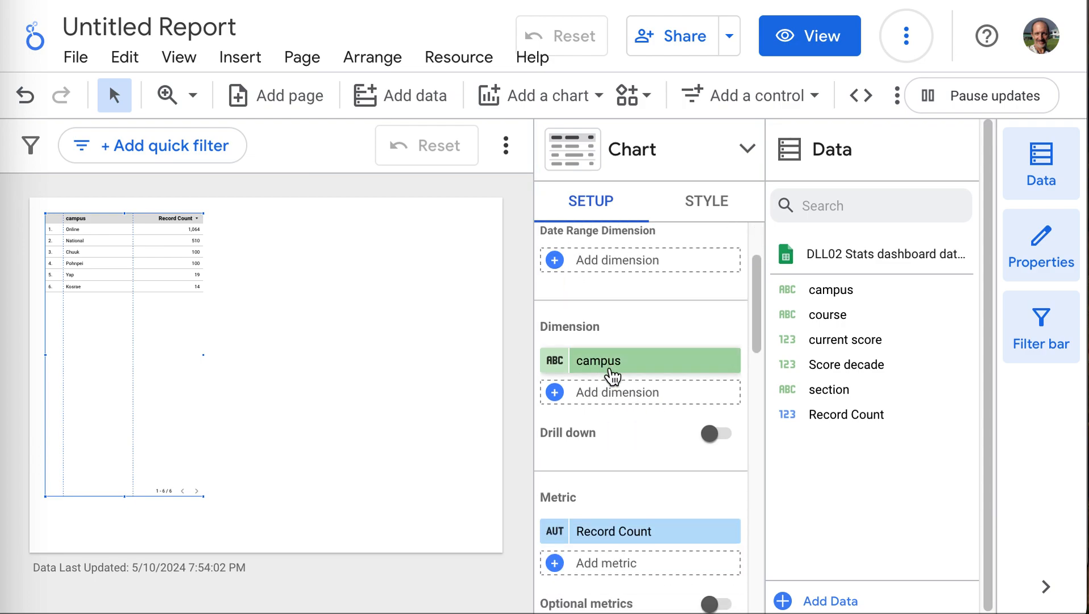
{"action": "left_click", "coordinate": [613, 372]}
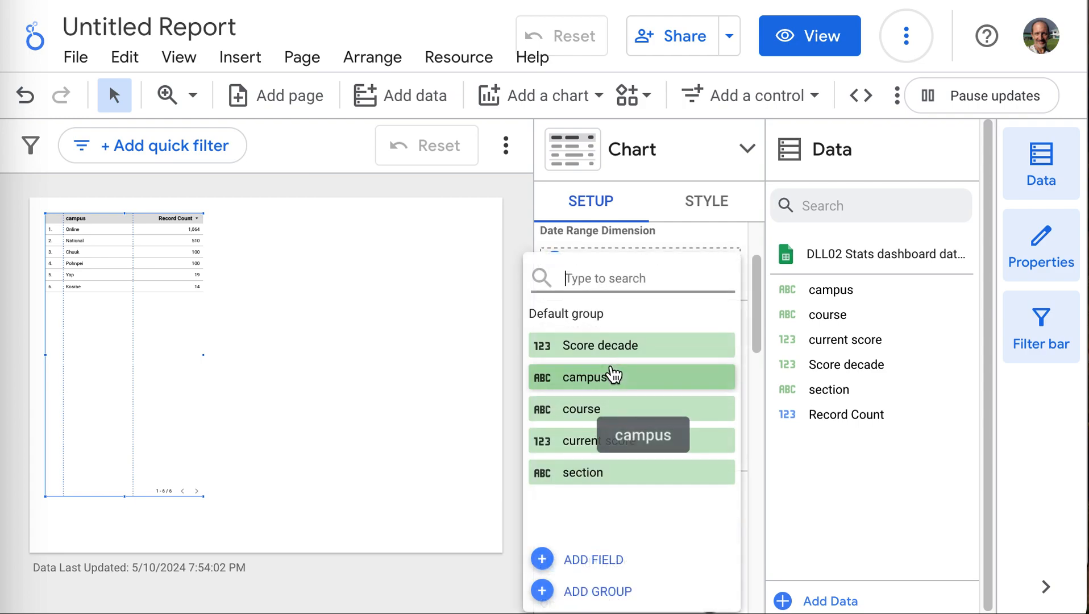
{"action": "left_click", "coordinate": [631, 416]}
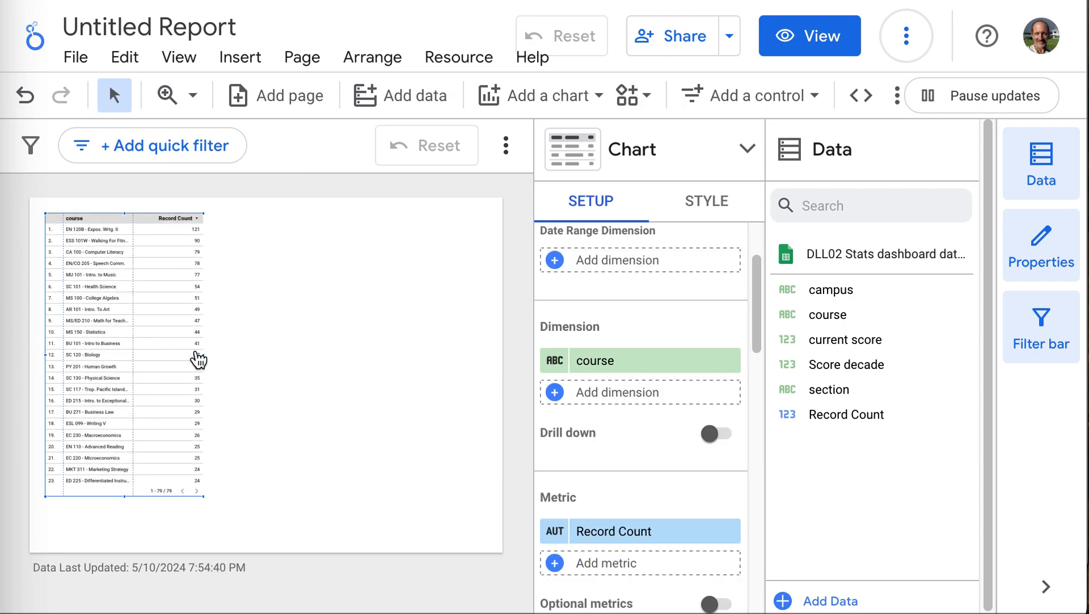
{"action": "left_click", "coordinate": [609, 394]}
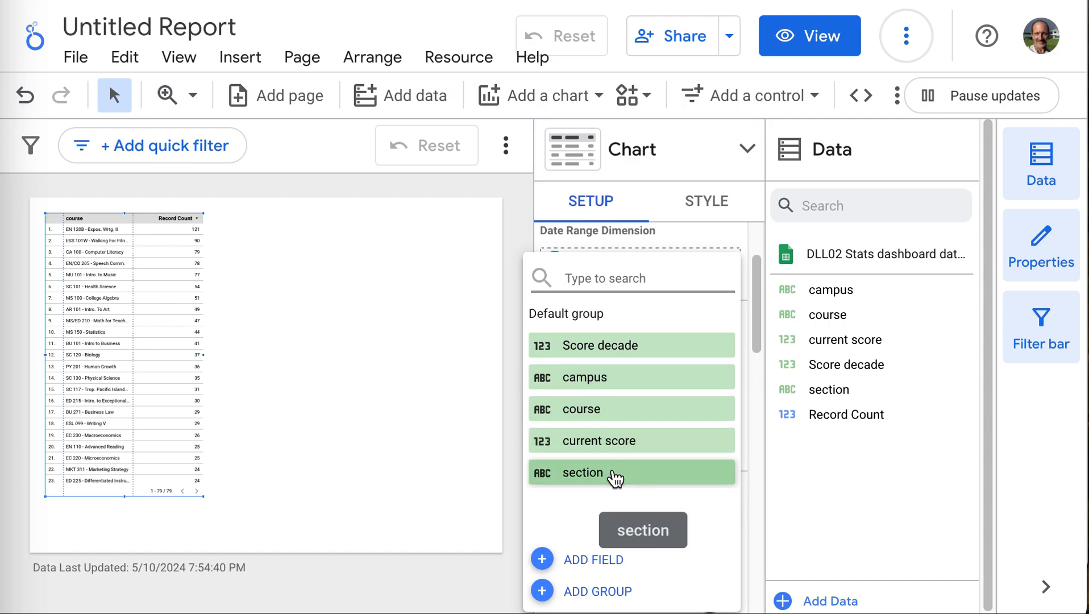
{"action": "left_click", "coordinate": [612, 472]}
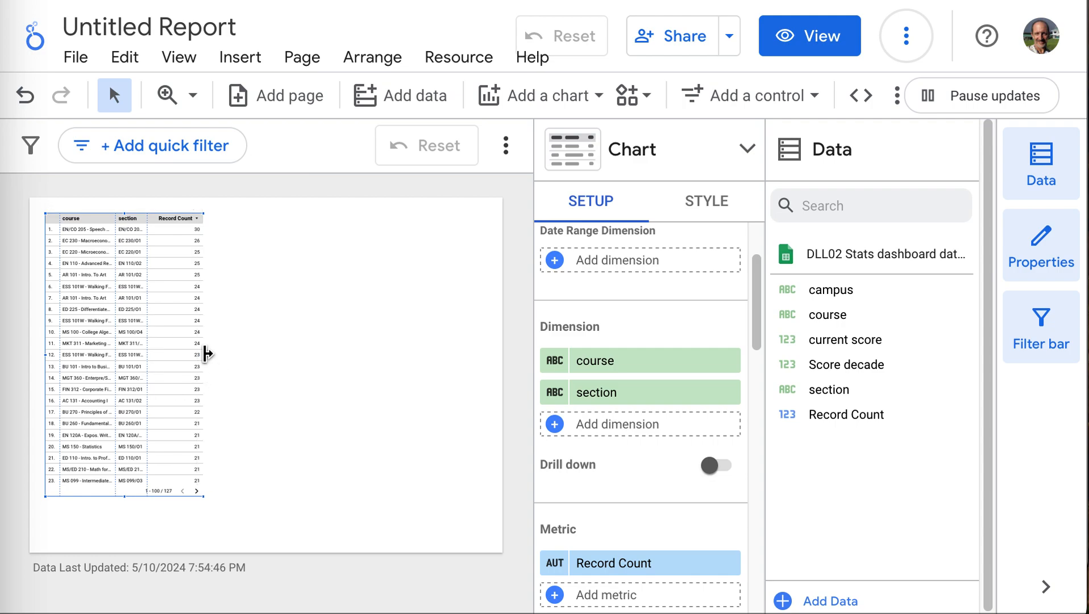
{"action": "left_click_drag", "start_coordinate": [206, 354], "coordinate": [274, 355]}
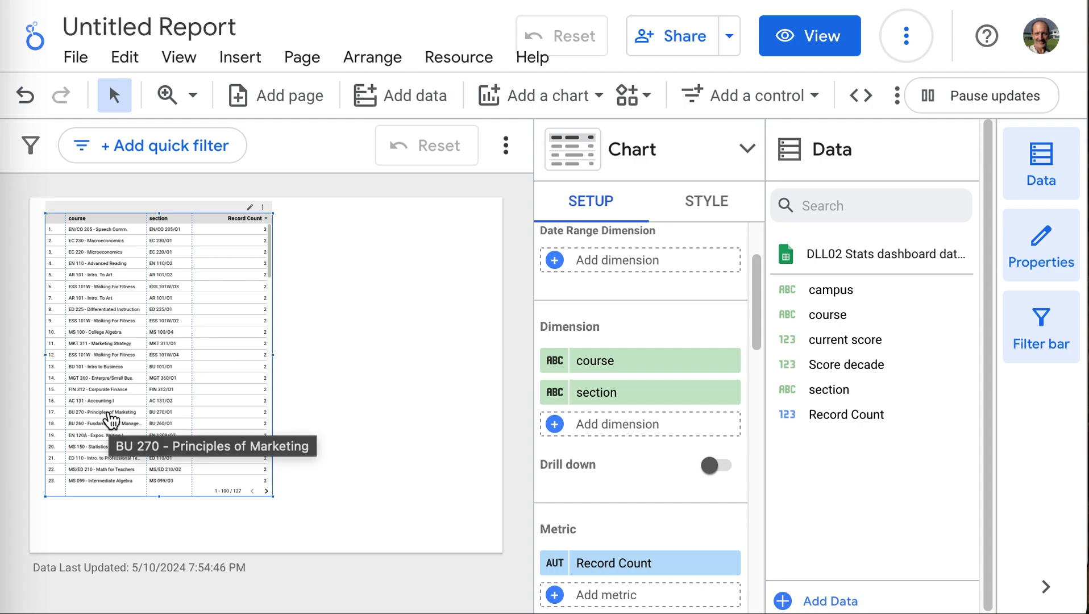
Step: Replace the table's Record Count metric with current score and check the metric's aggregation settings
{"action": "scroll", "coordinate": [623, 466], "scroll_direction": "down", "scroll_amount": 2}
{"action": "scroll", "coordinate": [623, 466], "scroll_direction": "down", "scroll_amount": 3}
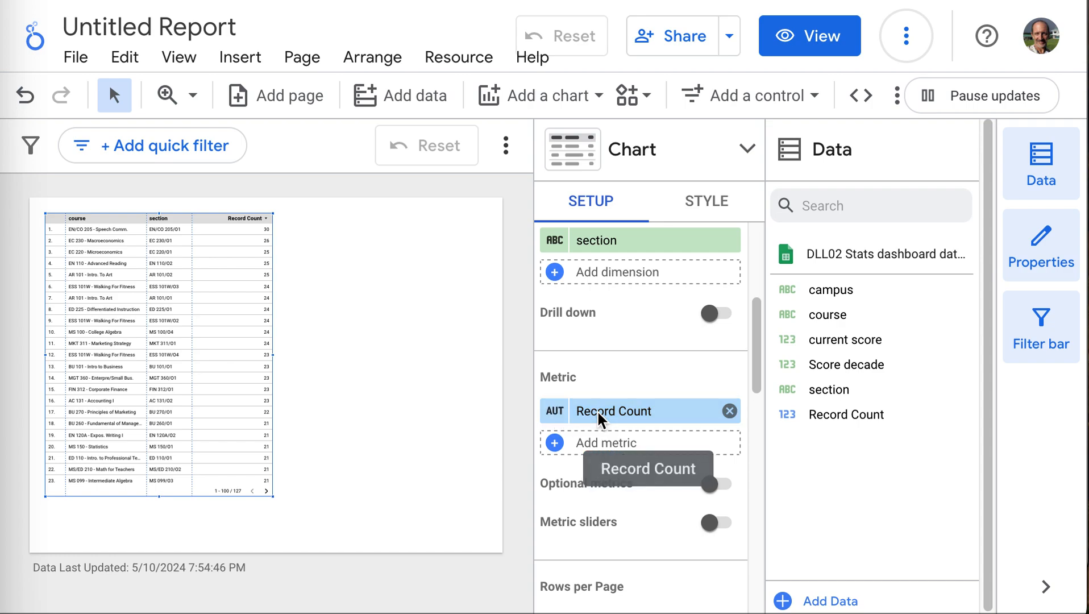
{"action": "left_click", "coordinate": [596, 410]}
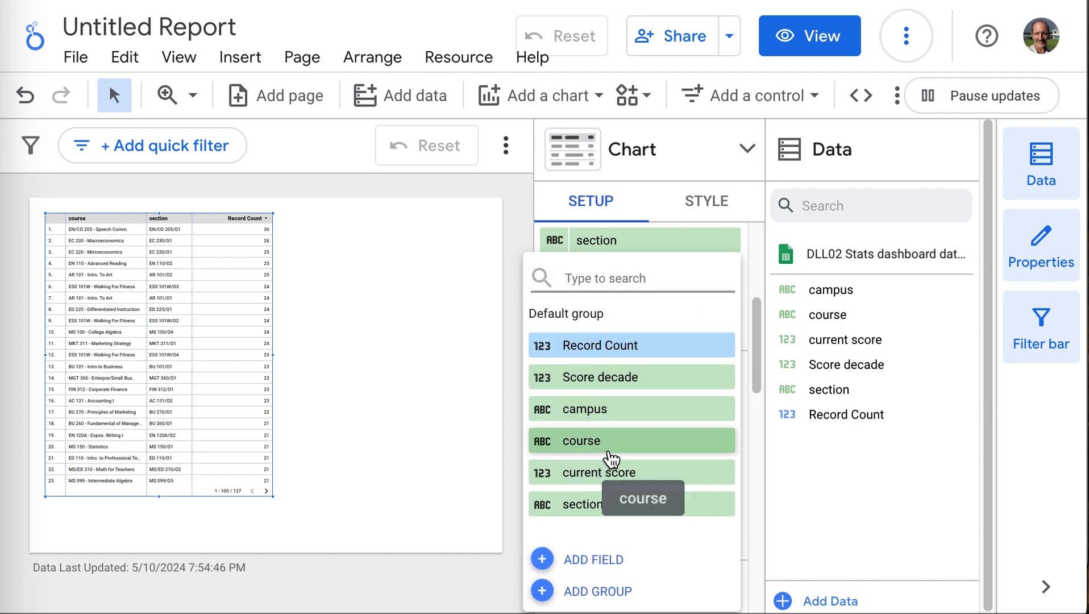
{"action": "left_click", "coordinate": [596, 471]}
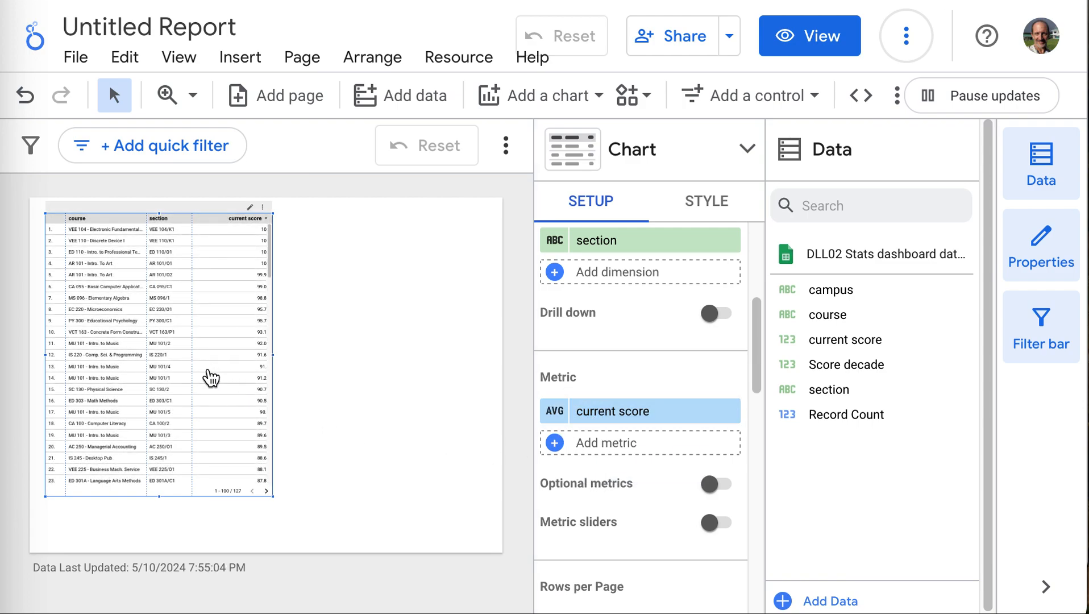
{"action": "left_click", "coordinate": [553, 415]}
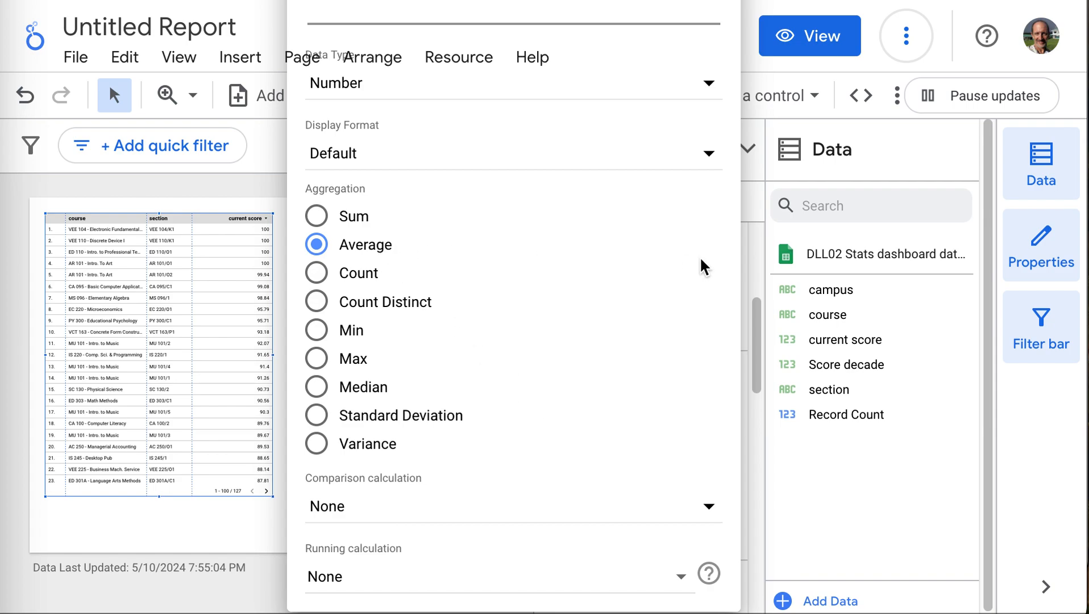
{"action": "left_click", "coordinate": [754, 198]}
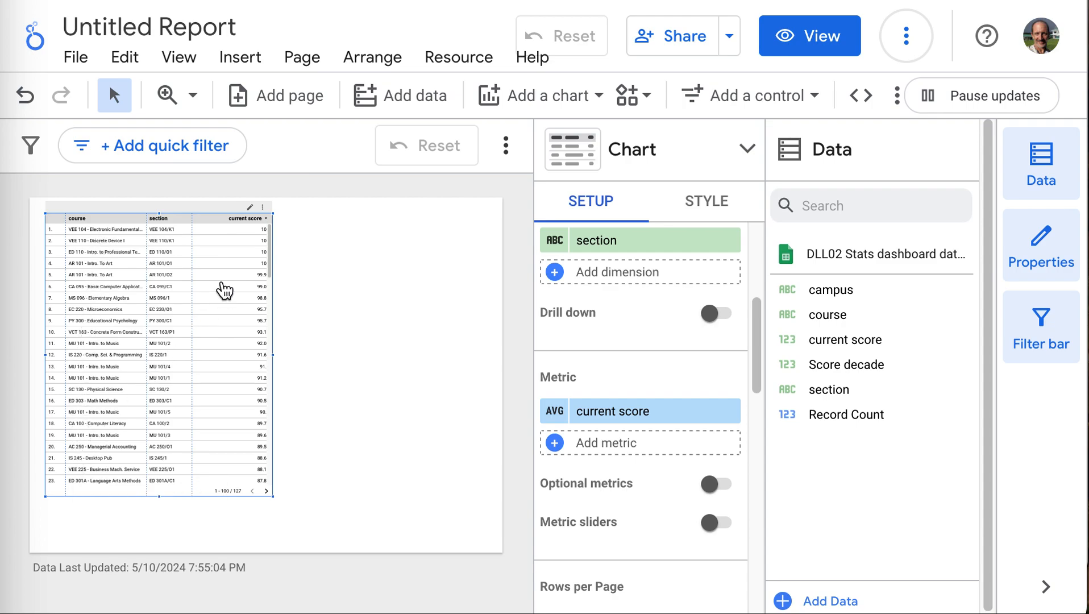
Step: Set the table to 20 rows per page and show its summary row
{"action": "scroll", "coordinate": [627, 483], "scroll_direction": "down", "scroll_amount": 4}
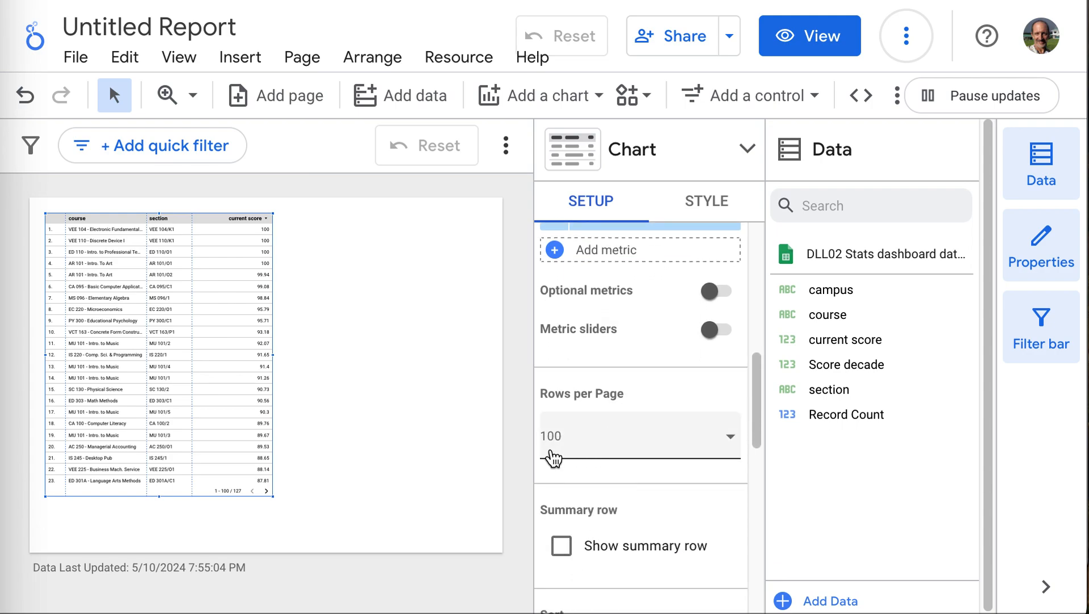
{"action": "left_click", "coordinate": [730, 436]}
{"action": "left_click", "coordinate": [614, 233]}
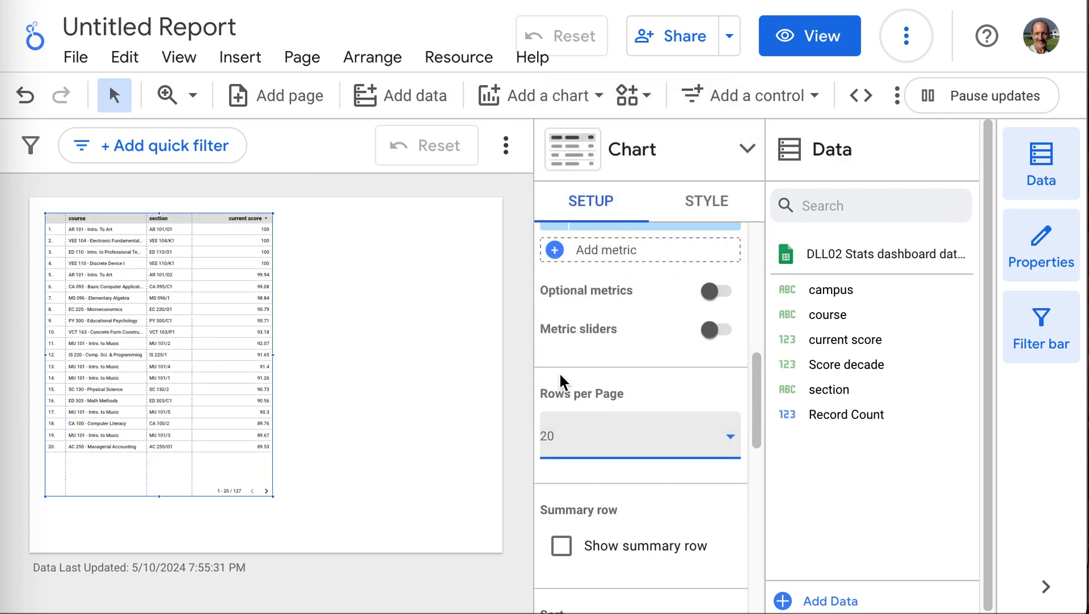
{"action": "scroll", "coordinate": [559, 375], "scroll_direction": "down", "scroll_amount": 3}
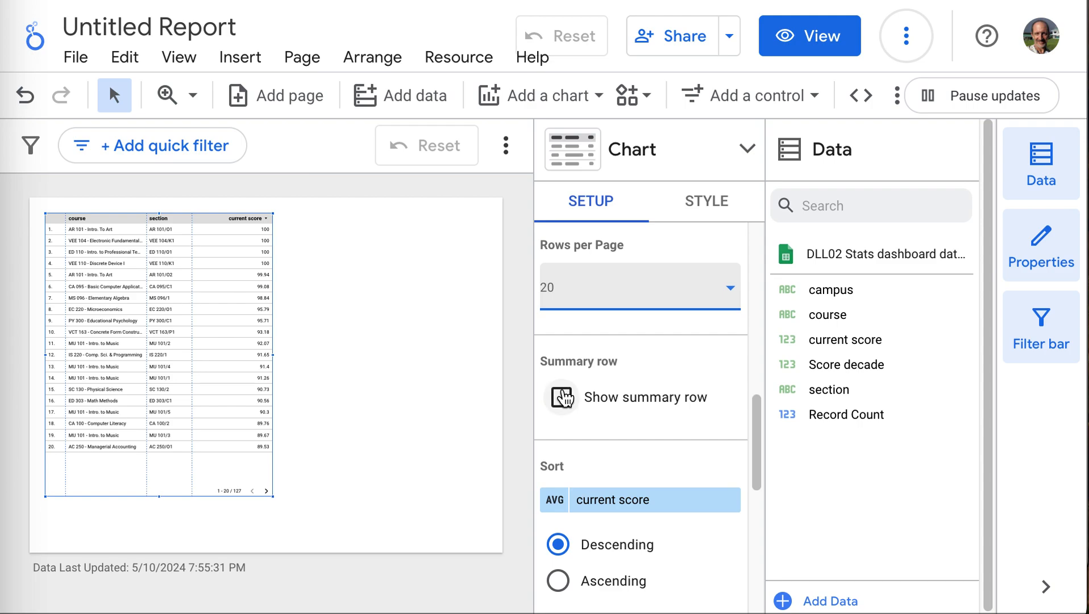
{"action": "left_click", "coordinate": [561, 396]}
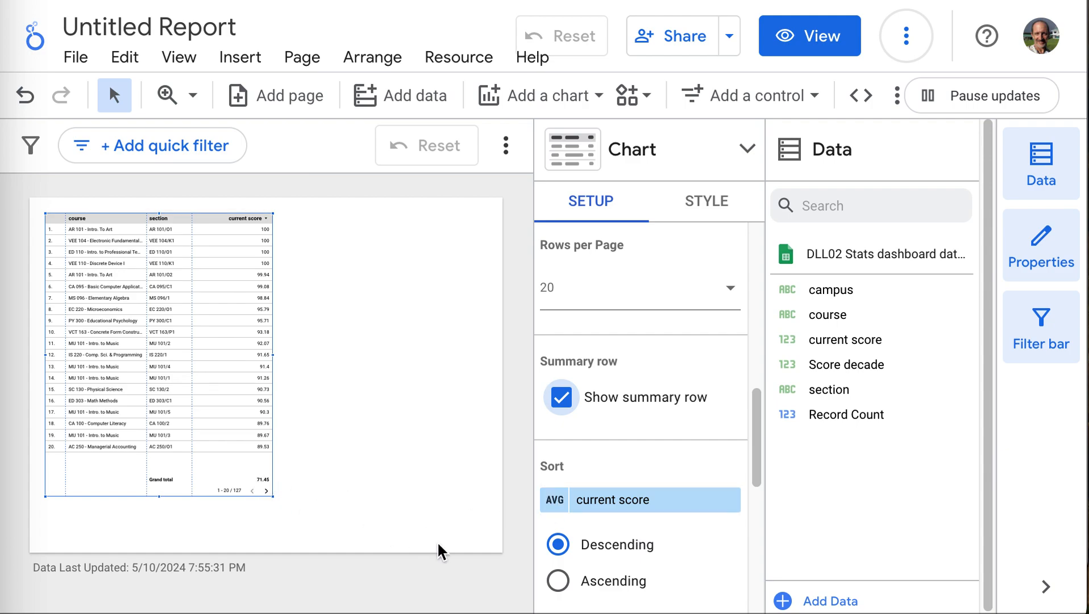
Step: Sort the table by course in ascending order
{"action": "scroll", "coordinate": [554, 579], "scroll_direction": "down", "scroll_amount": 1}
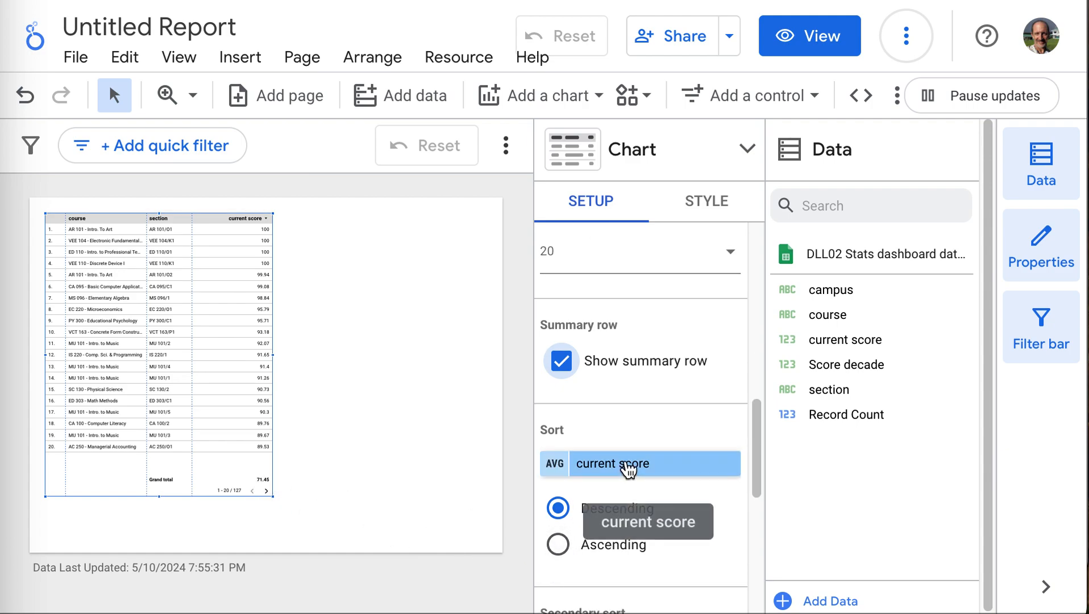
{"action": "left_click", "coordinate": [627, 466]}
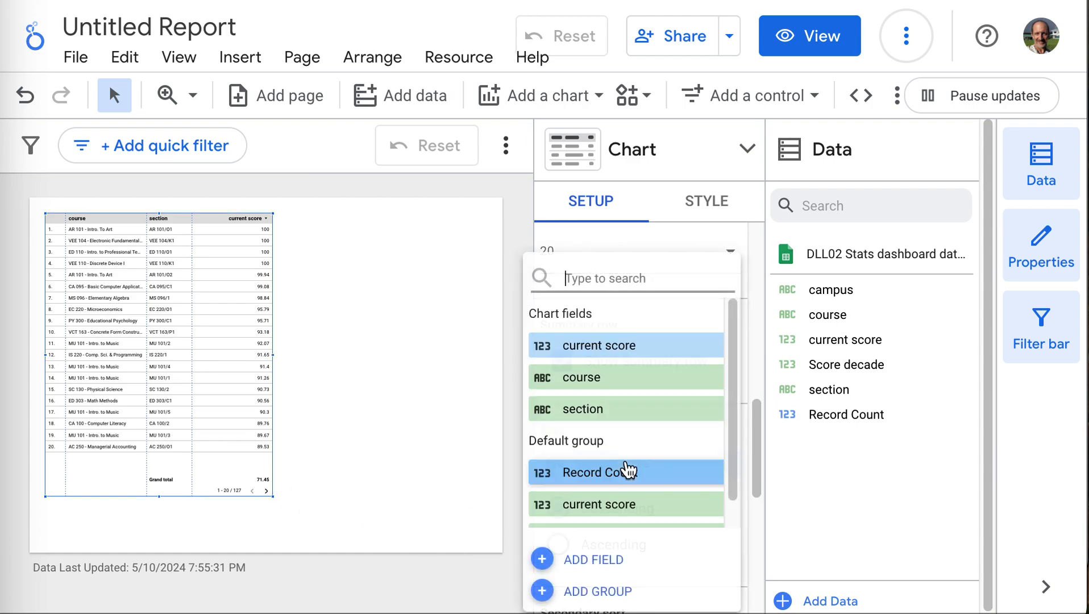
{"action": "left_click", "coordinate": [608, 377]}
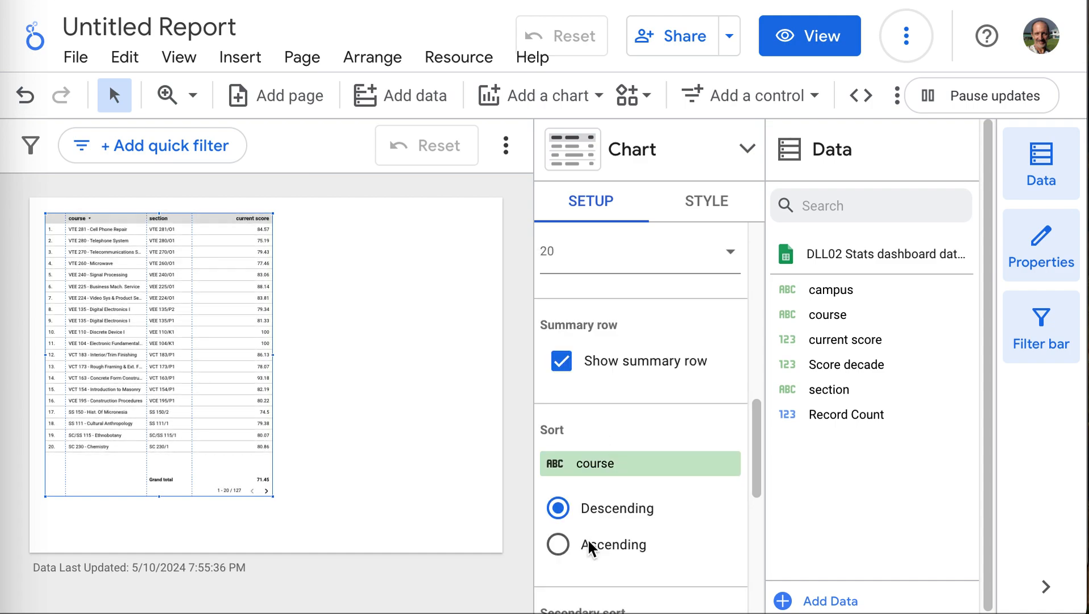
{"action": "left_click", "coordinate": [556, 544]}
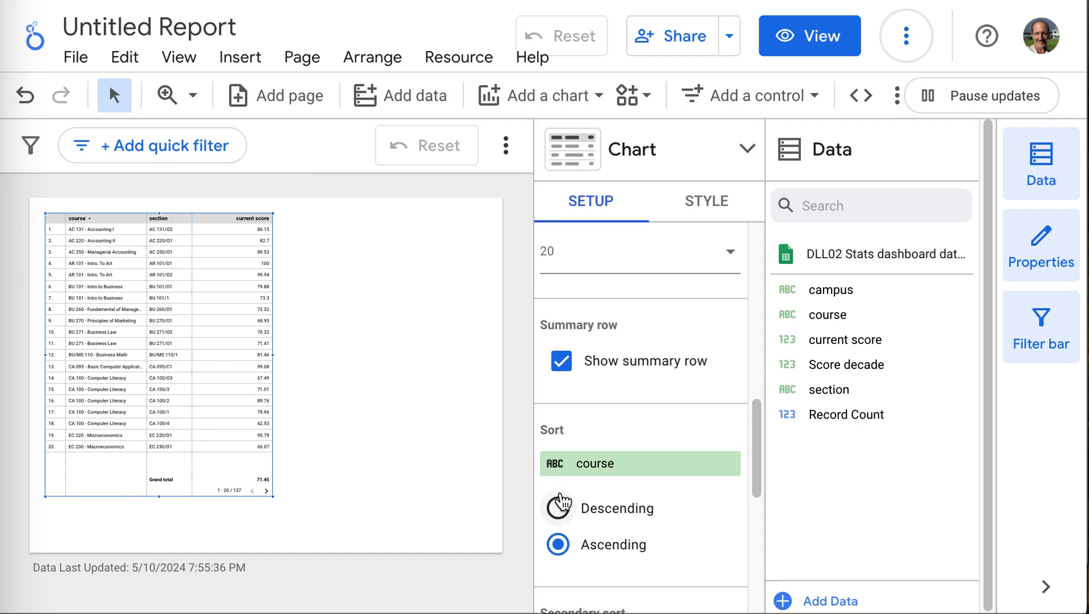
Step: Add a secondary sort by section in ascending order to the table
{"action": "scroll", "coordinate": [557, 506], "scroll_direction": "down", "scroll_amount": 1}
{"action": "scroll", "coordinate": [631, 415], "scroll_direction": "down", "scroll_amount": 5}
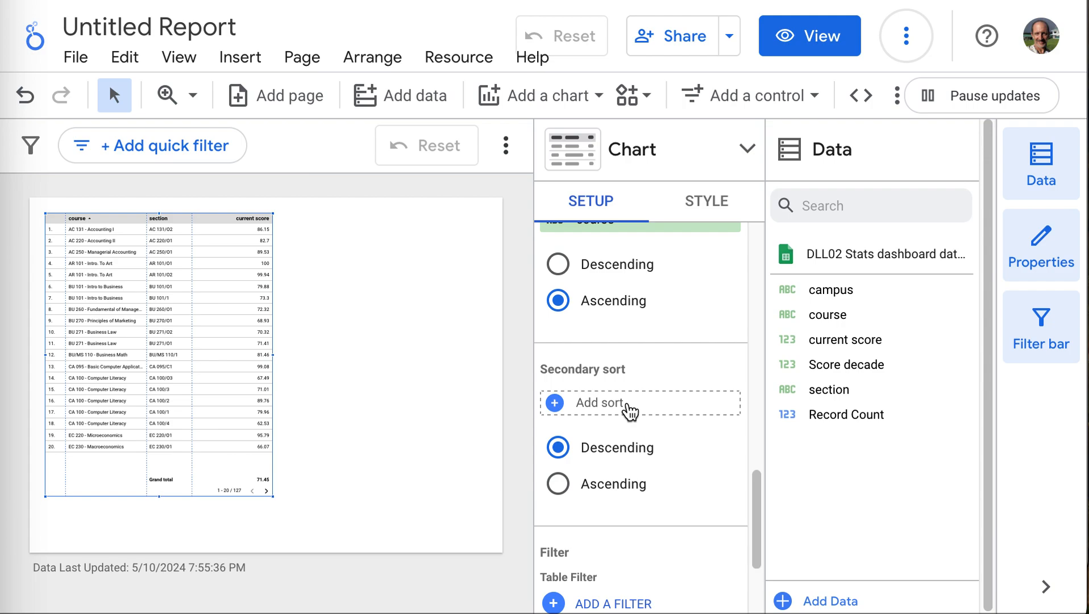
{"action": "left_click", "coordinate": [626, 402]}
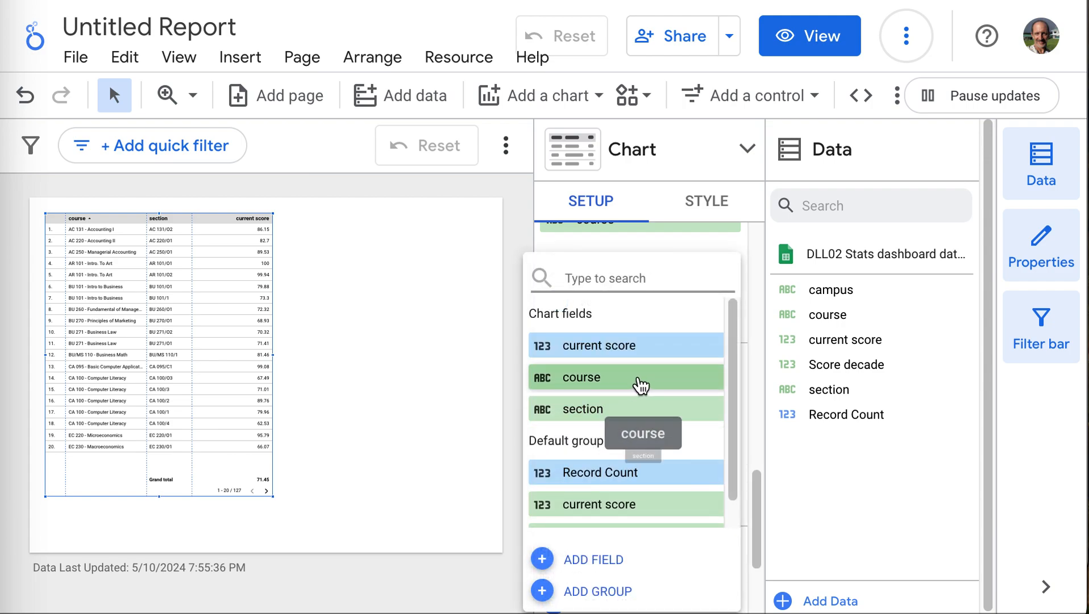
{"action": "left_click", "coordinate": [629, 414]}
{"action": "left_click", "coordinate": [560, 493]}
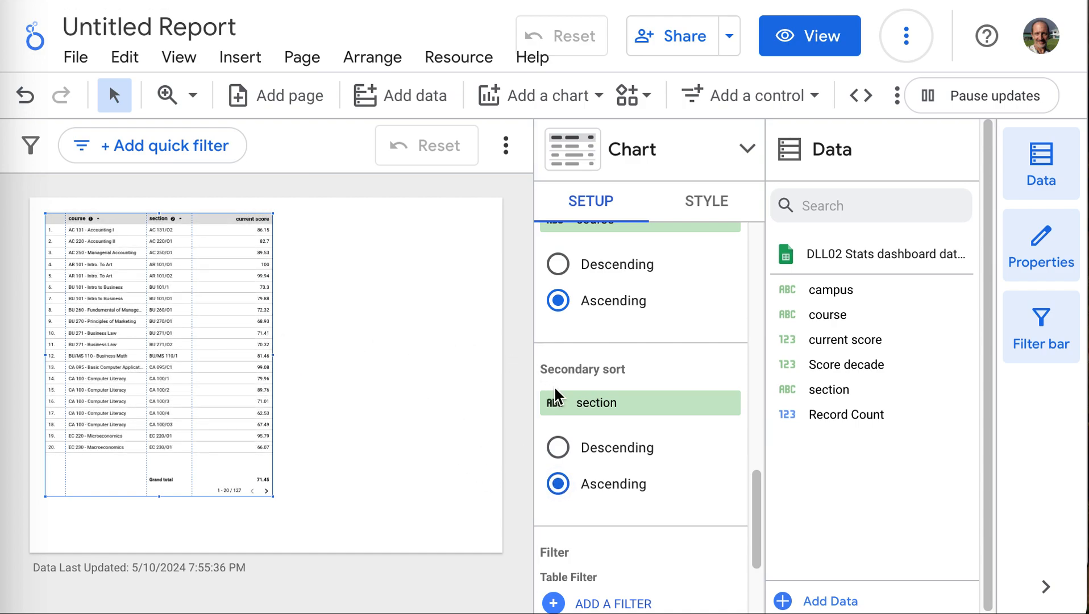
{"action": "scroll", "coordinate": [575, 384], "scroll_direction": "up", "scroll_amount": 2}
{"action": "scroll", "coordinate": [576, 388], "scroll_direction": "up", "scroll_amount": 5}
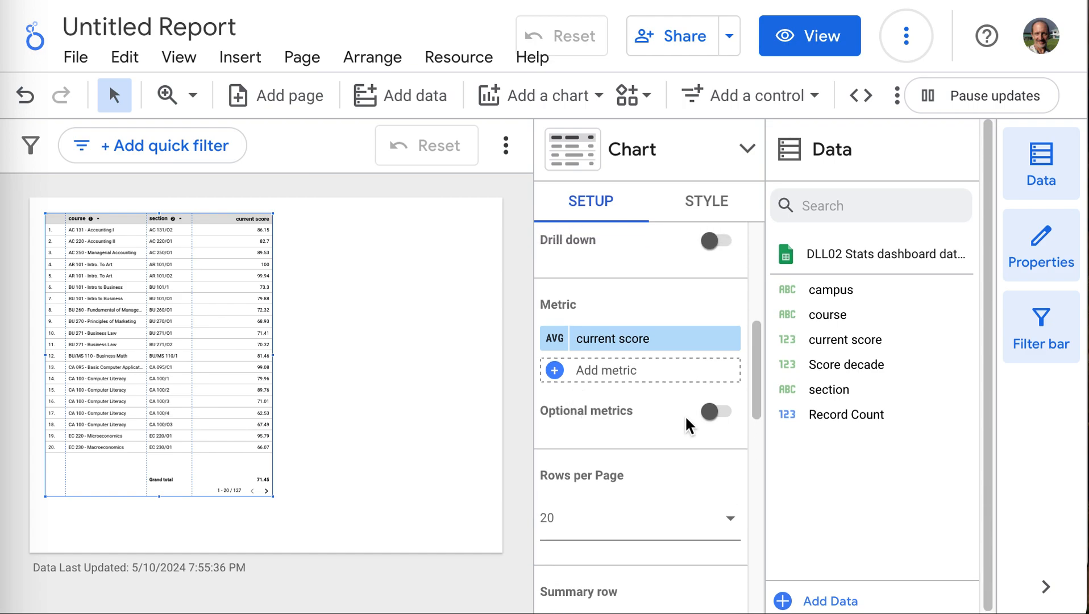
{"action": "left_click", "coordinate": [728, 419]}
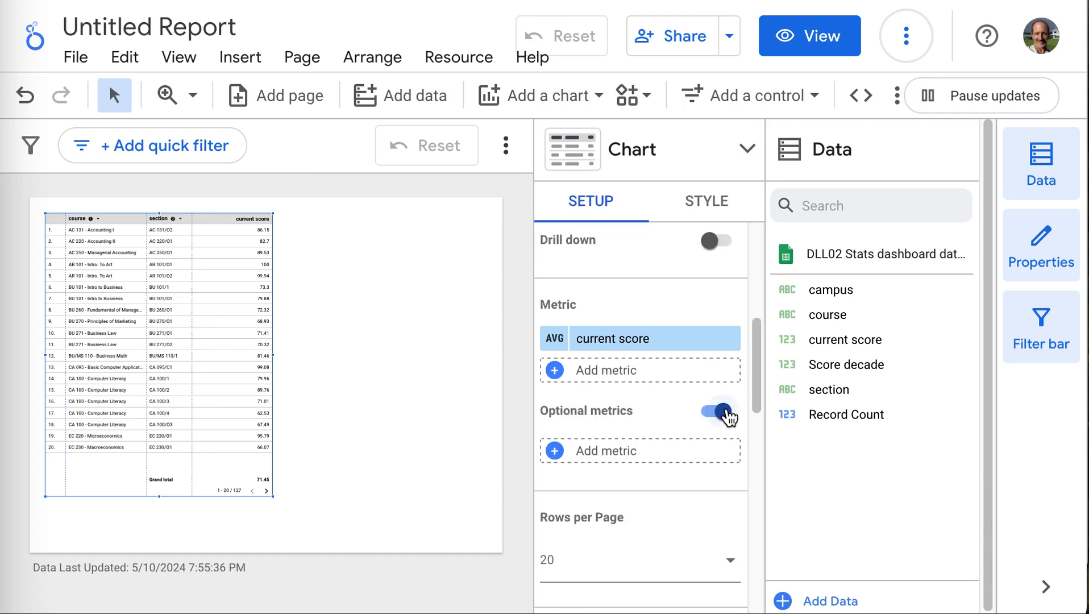
{"action": "left_click", "coordinate": [729, 419]}
Step: Turn on drill down for the table's dimensions and test it by drilling down to section and back up to course
{"action": "scroll", "coordinate": [710, 418], "scroll_direction": "up", "scroll_amount": 3}
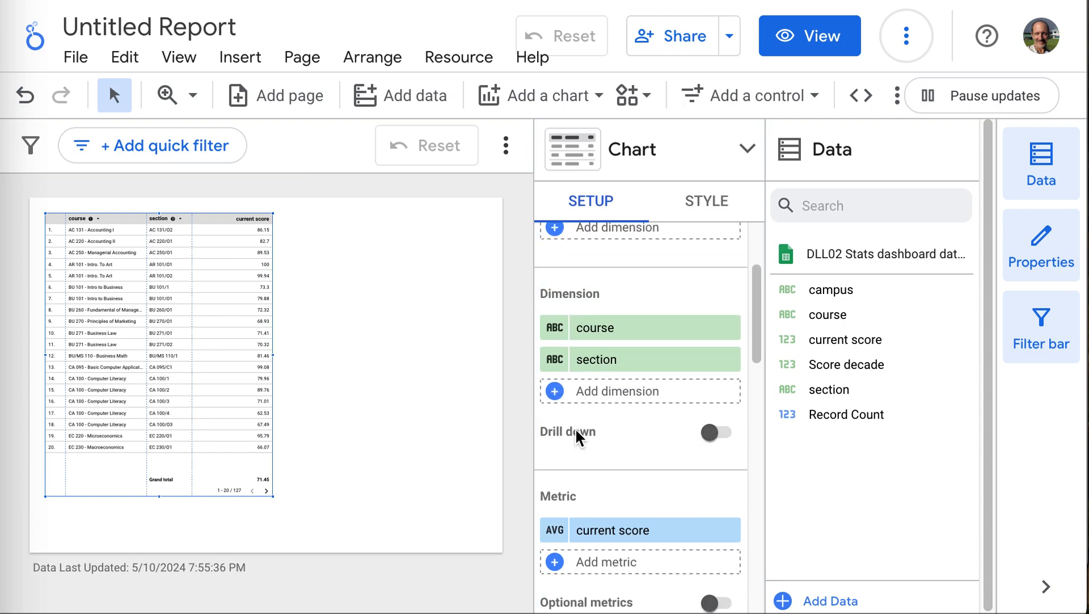
{"action": "left_click", "coordinate": [723, 435]}
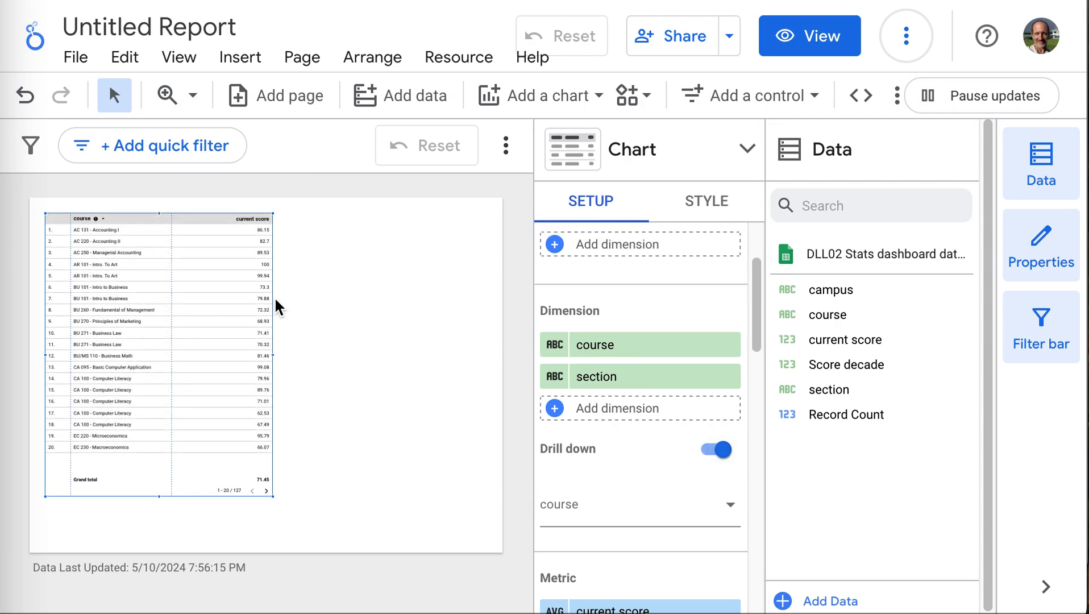
{"action": "mouse_move", "coordinate": [177, 225]}
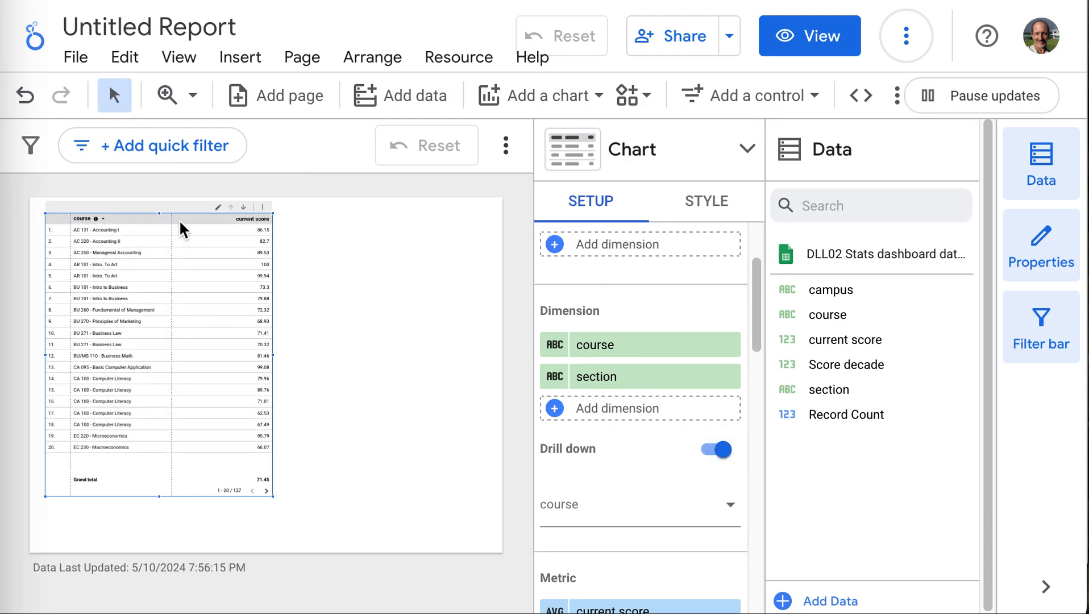
{"action": "left_click", "coordinate": [243, 208]}
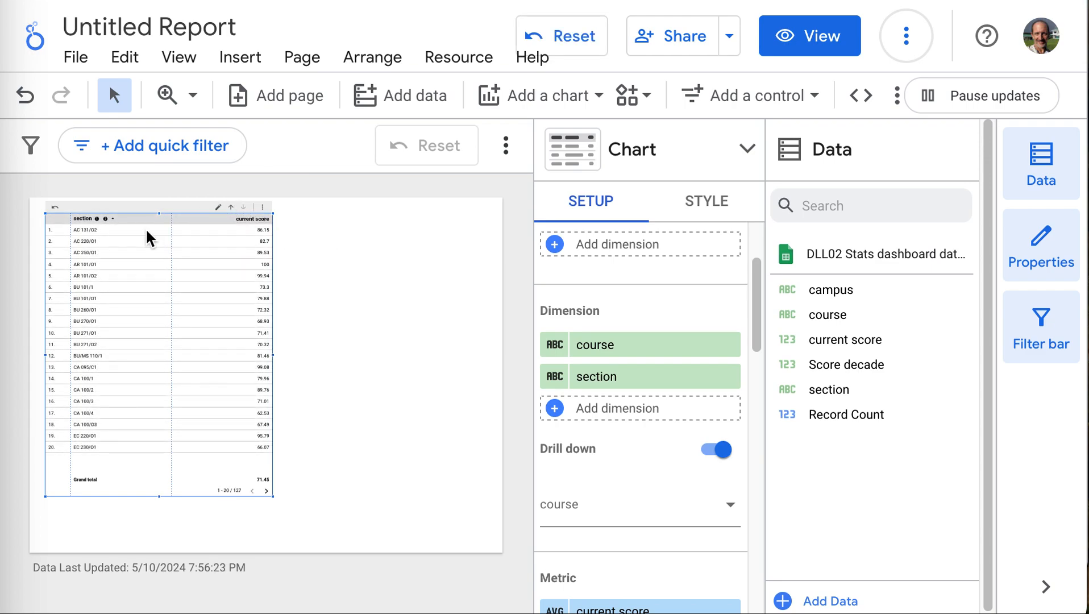
{"action": "mouse_move", "coordinate": [228, 215]}
{"action": "left_click", "coordinate": [232, 213]}
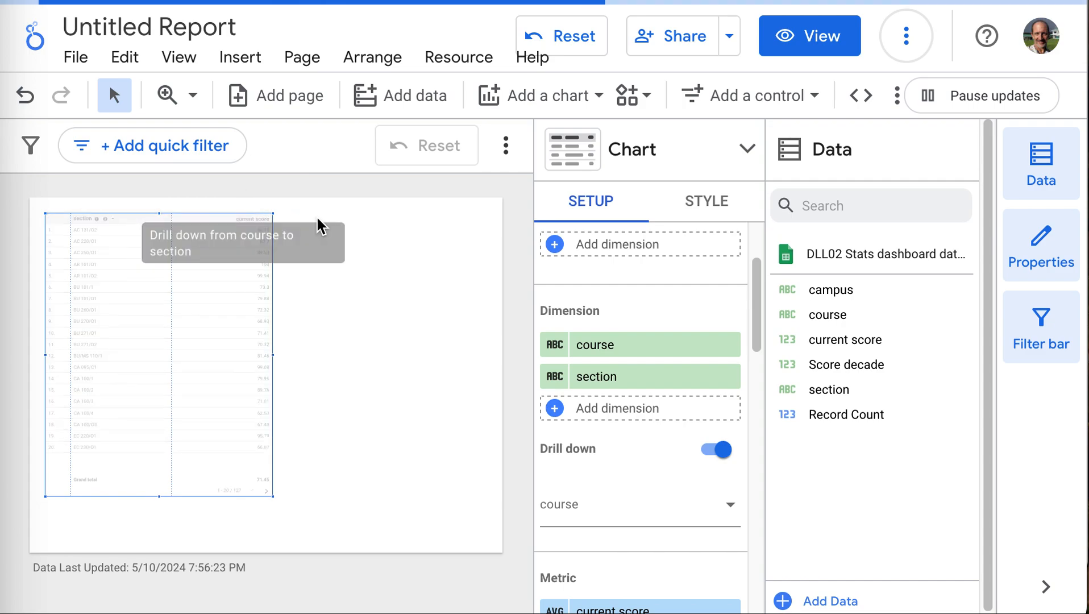
Step: Review the table's sort, secondary sort, filter and chart interaction settings
{"action": "scroll", "coordinate": [586, 473], "scroll_direction": "down", "scroll_amount": 7}
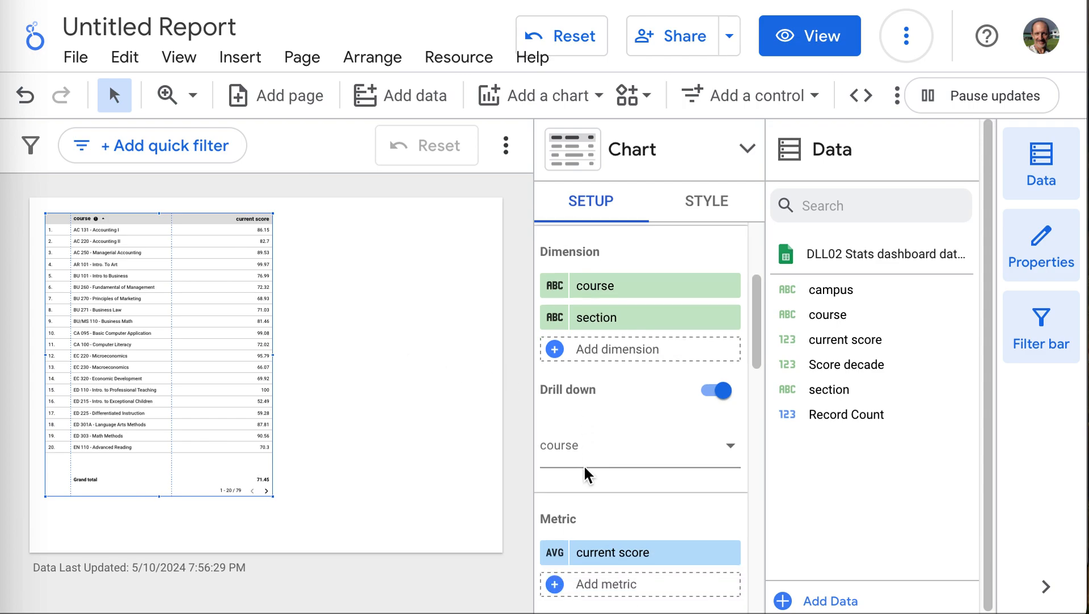
{"action": "scroll", "coordinate": [585, 473], "scroll_direction": "down", "scroll_amount": 3}
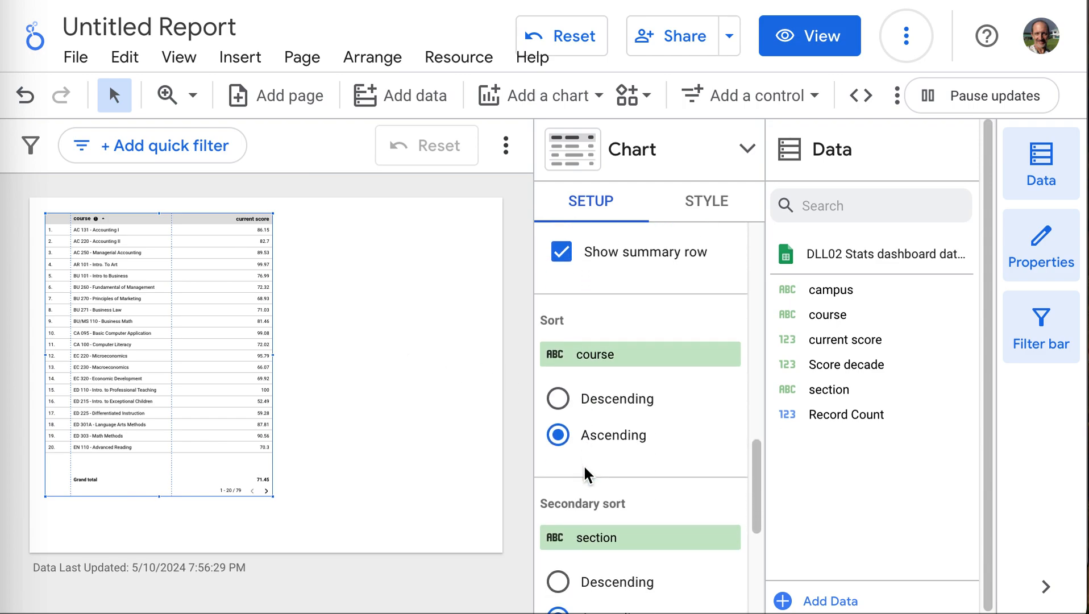
{"action": "scroll", "coordinate": [586, 474], "scroll_direction": "down", "scroll_amount": 2}
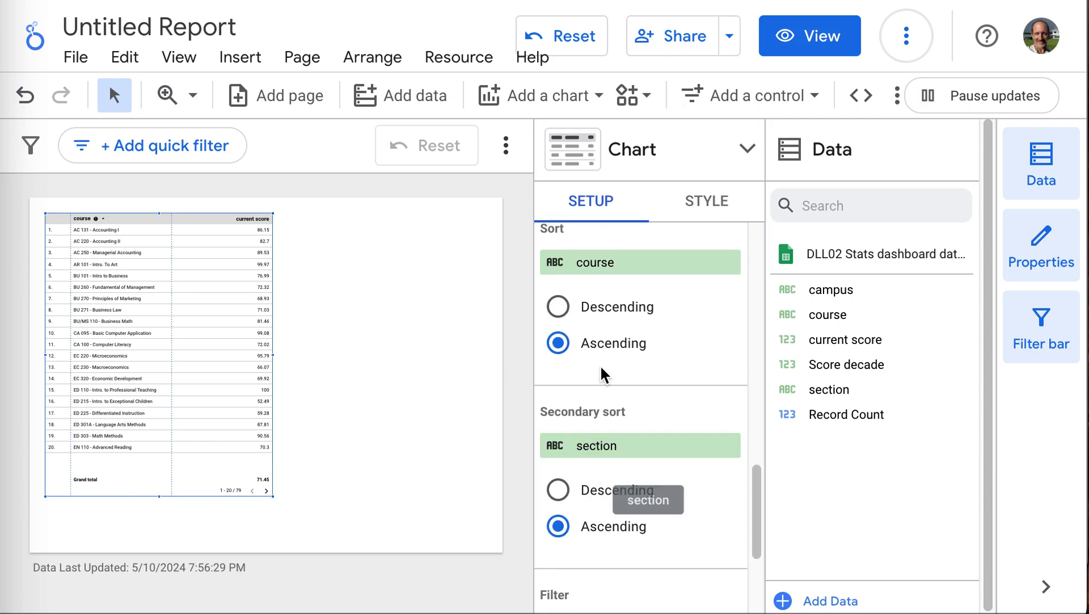
{"action": "scroll", "coordinate": [631, 363], "scroll_direction": "up", "scroll_amount": 1}
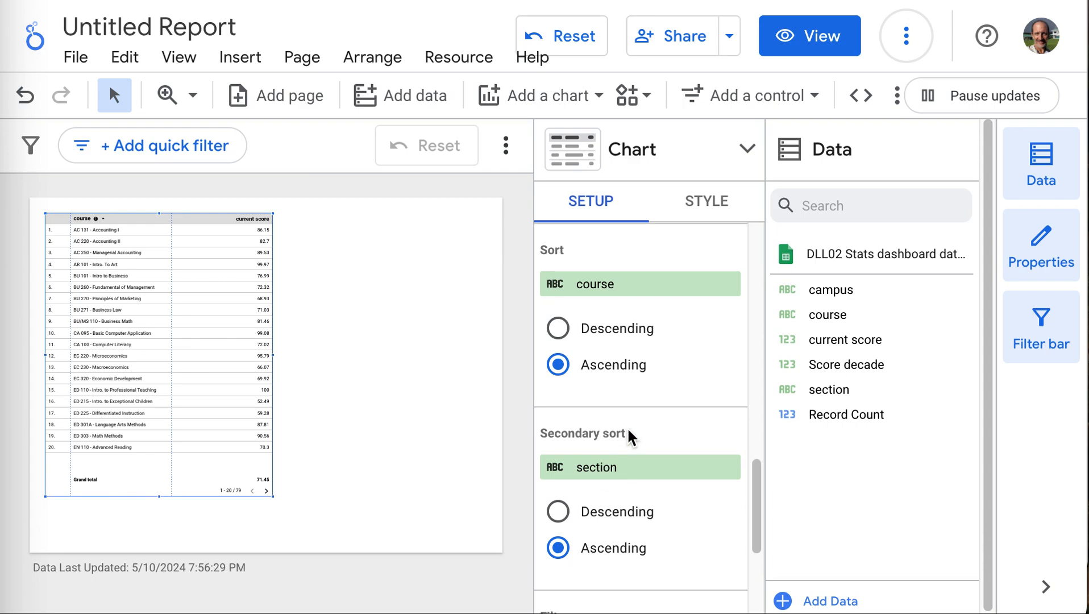
{"action": "scroll", "coordinate": [627, 436], "scroll_direction": "down", "scroll_amount": 4}
{"action": "scroll", "coordinate": [627, 427], "scroll_direction": "up", "scroll_amount": 12}
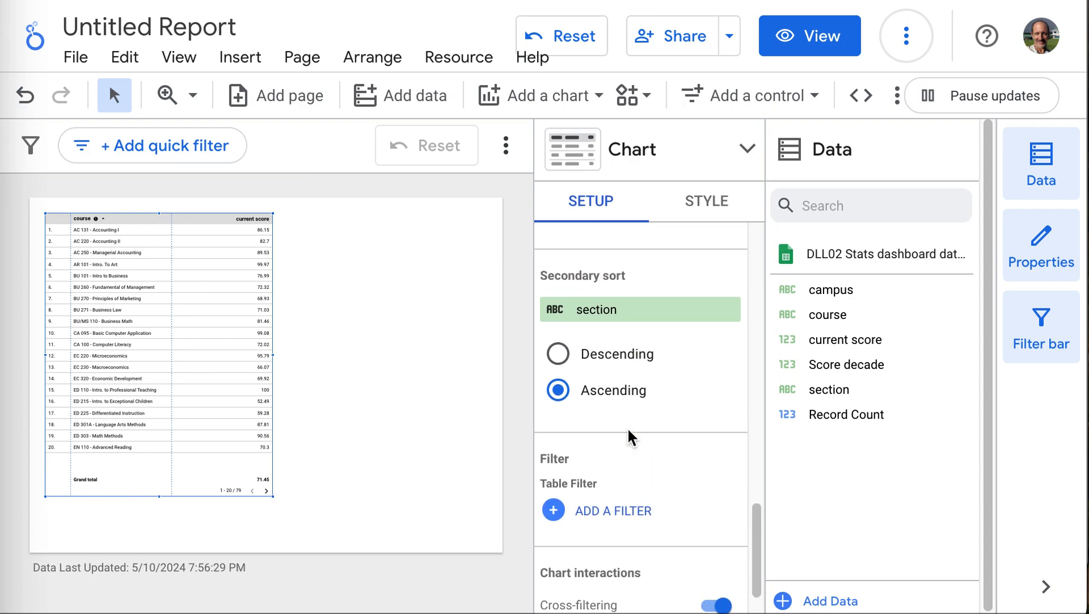
{"action": "scroll", "coordinate": [627, 427], "scroll_direction": "up", "scroll_amount": 5}
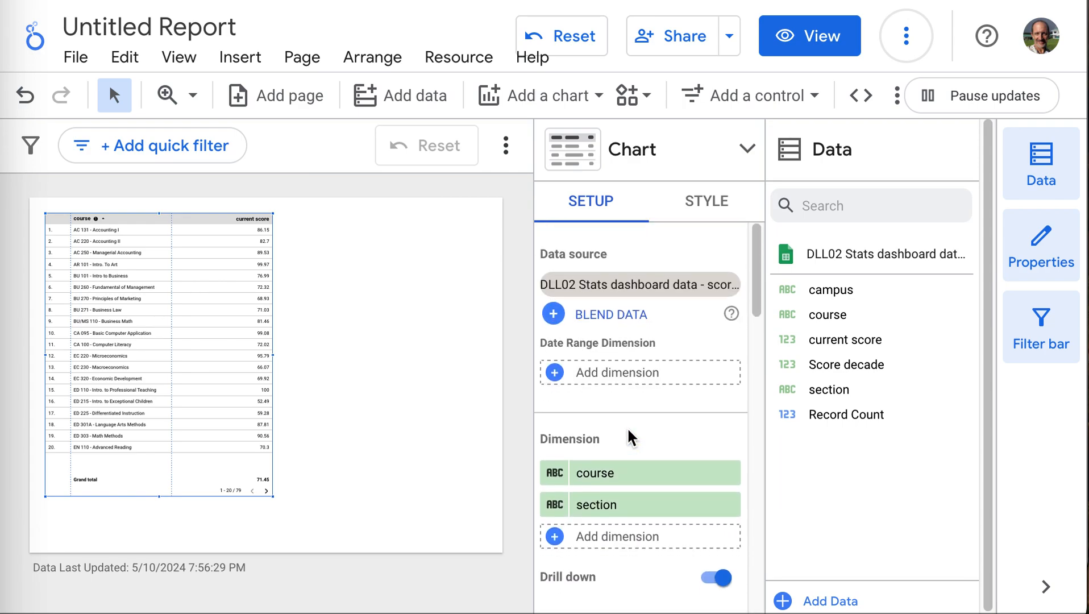
Step: Remove the row numbers from the table body in the table's style settings
{"action": "left_click", "coordinate": [719, 207]}
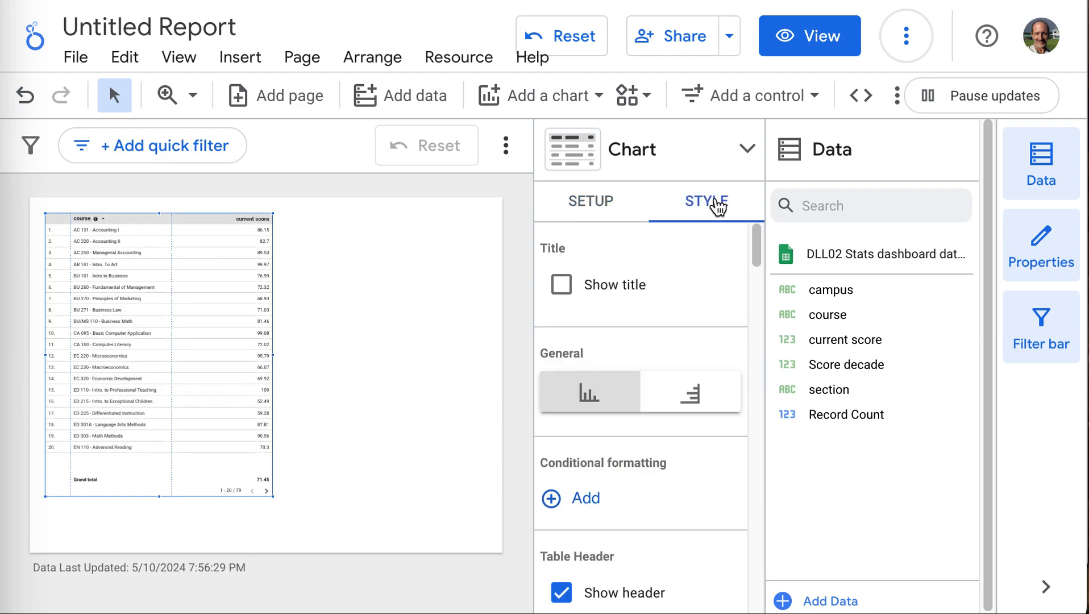
{"action": "mouse_move", "coordinate": [758, 249]}
{"action": "left_mouse_down"}
{"action": "mouse_move", "coordinate": [756, 293]}
{"action": "mouse_move", "coordinate": [745, 229]}
{"action": "mouse_move", "coordinate": [733, 406]}
{"action": "mouse_move", "coordinate": [755, 407]}
{"action": "mouse_move", "coordinate": [761, 581]}
{"action": "mouse_move", "coordinate": [751, 240]}
{"action": "left_mouse_up"}
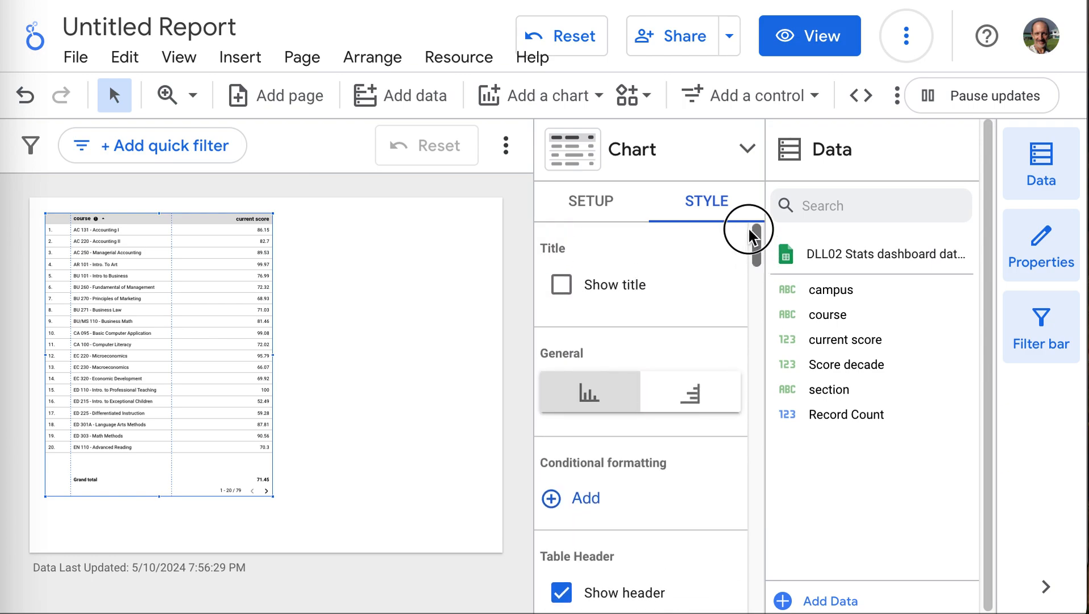
{"action": "left_click", "coordinate": [630, 212]}
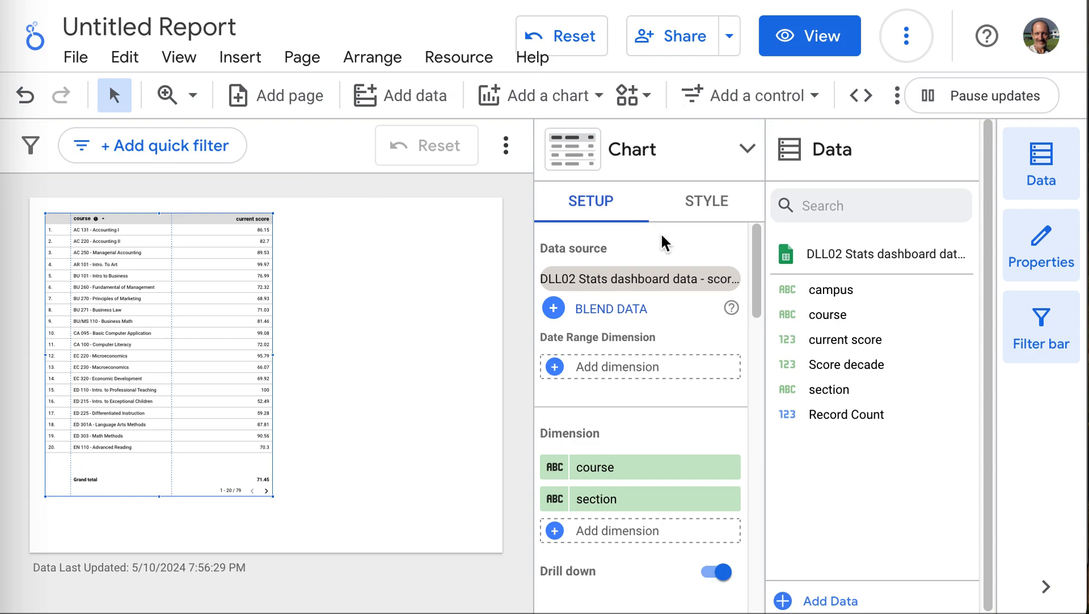
{"action": "left_click", "coordinate": [709, 204]}
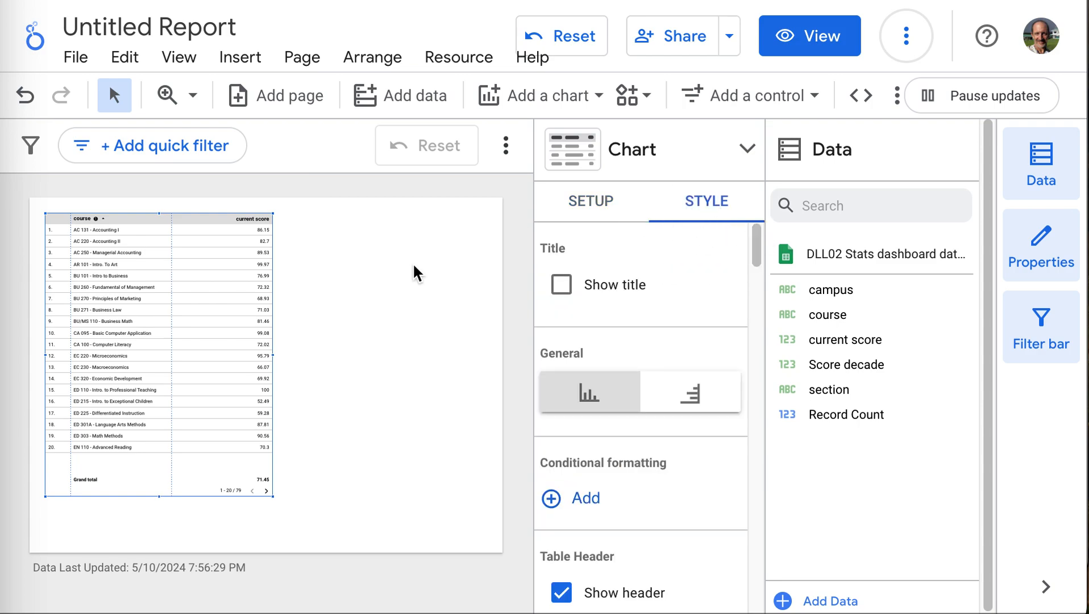
{"action": "left_click_drag", "start_coordinate": [760, 236], "coordinate": [752, 375]}
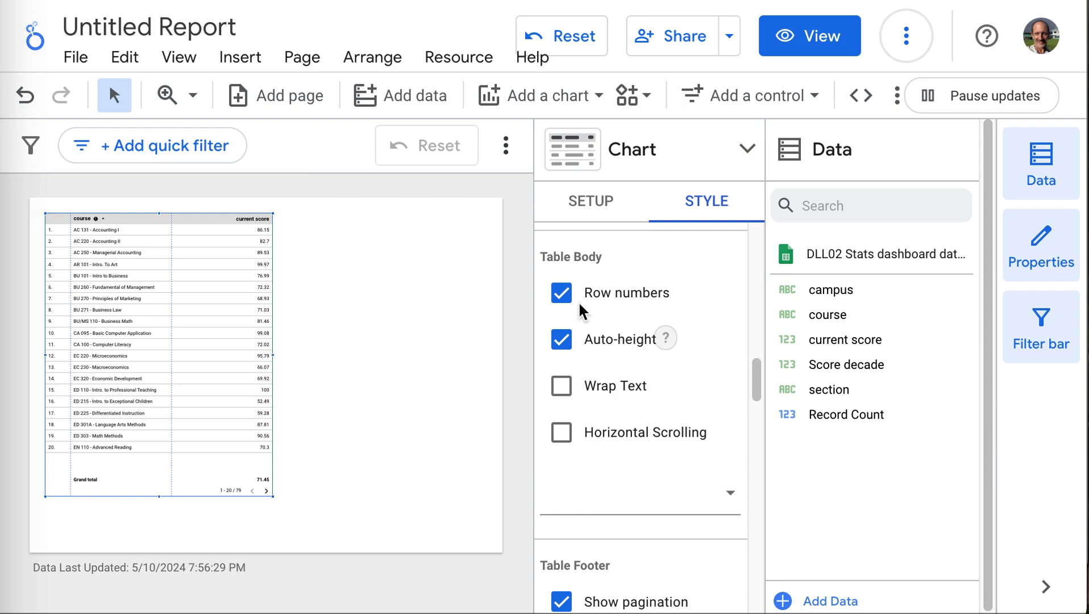
{"action": "left_click", "coordinate": [563, 294]}
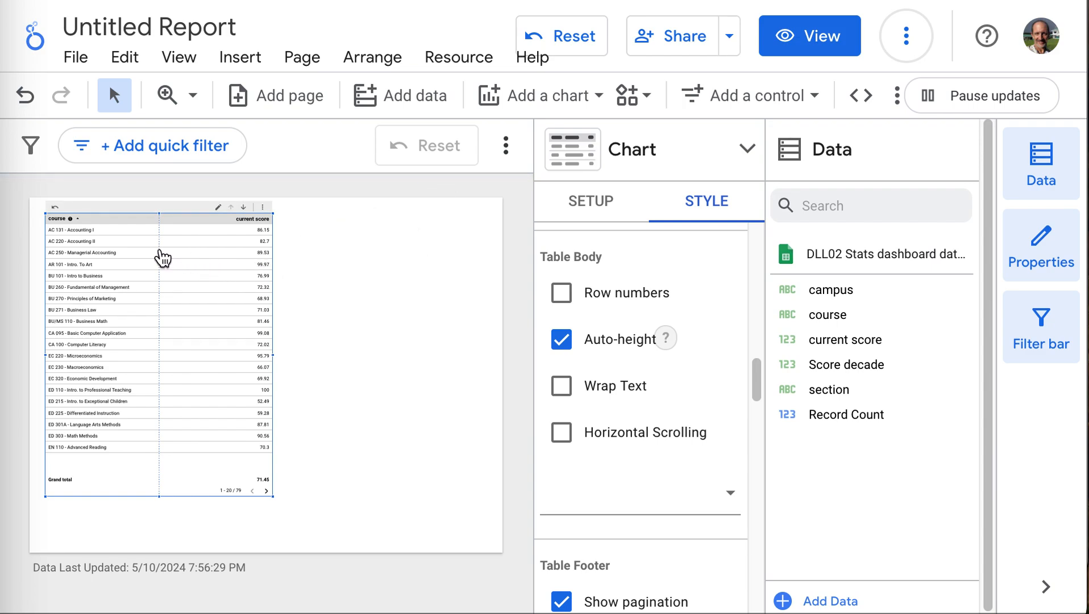
Step: Narrow the table to about 40% of the page width and deselect it
{"action": "left_click", "coordinate": [380, 260]}
{"action": "left_click", "coordinate": [225, 296]}
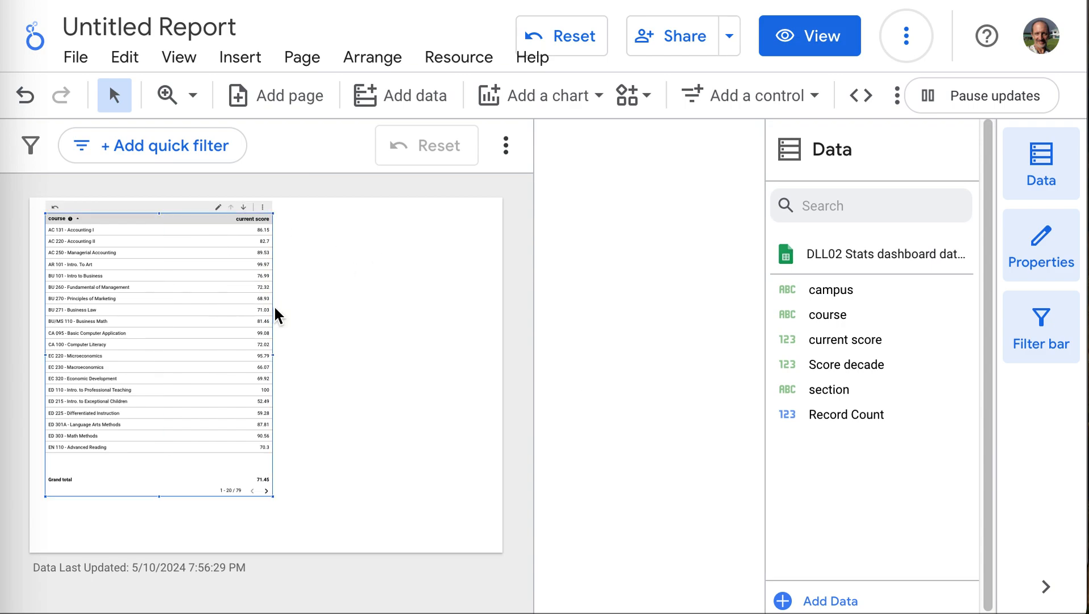
{"action": "left_click_drag", "start_coordinate": [273, 353], "coordinate": [240, 352]}
{"action": "left_click", "coordinate": [308, 338]}
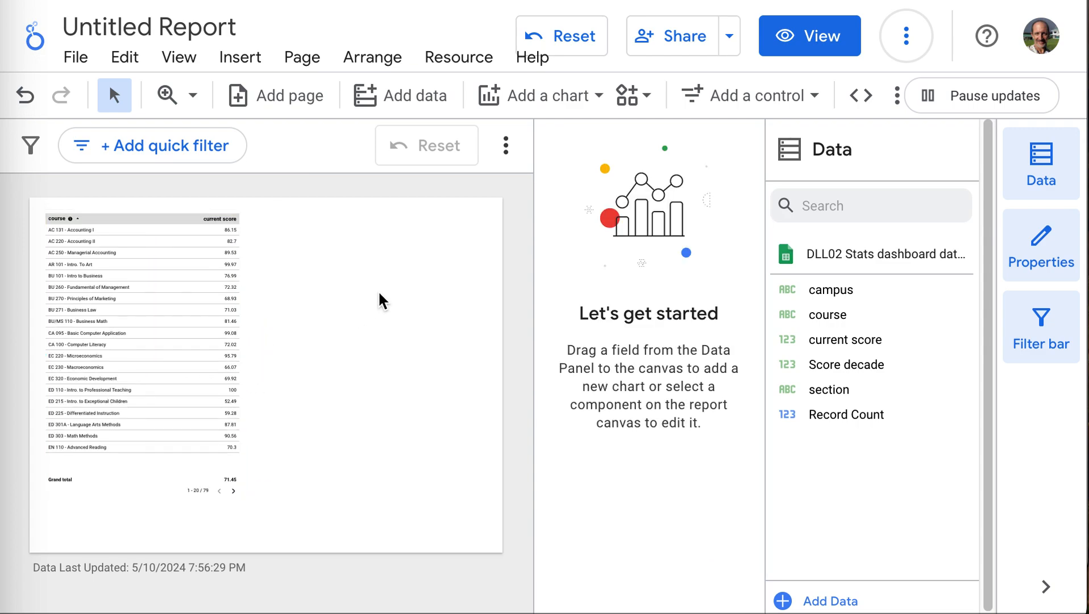
Step: Add a column chart in the empty area beside the table, level with the table's header
{"action": "left_click", "coordinate": [535, 98]}
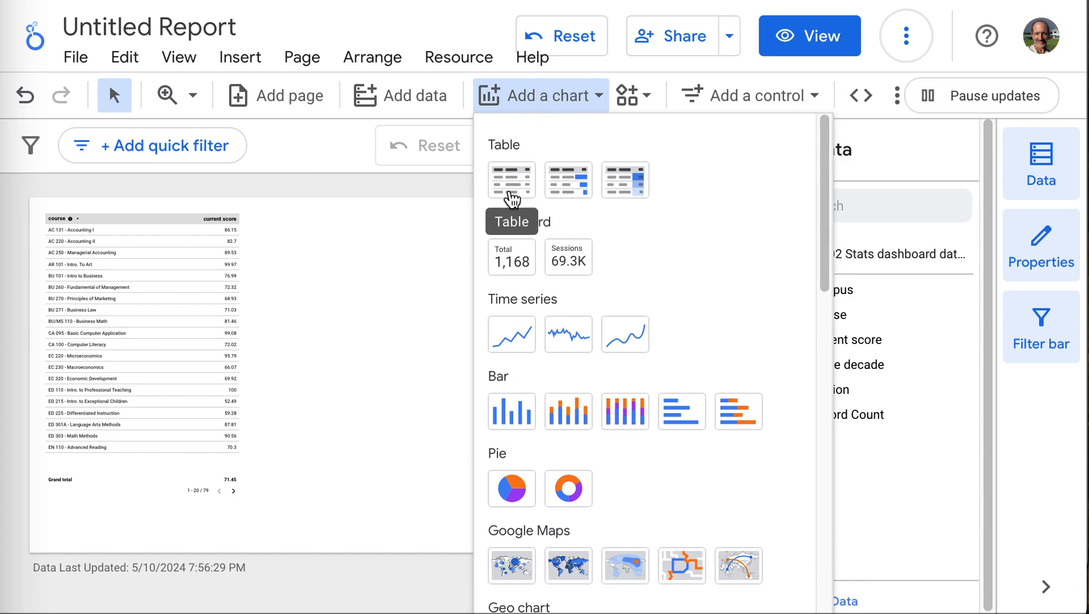
{"action": "left_click", "coordinate": [518, 421]}
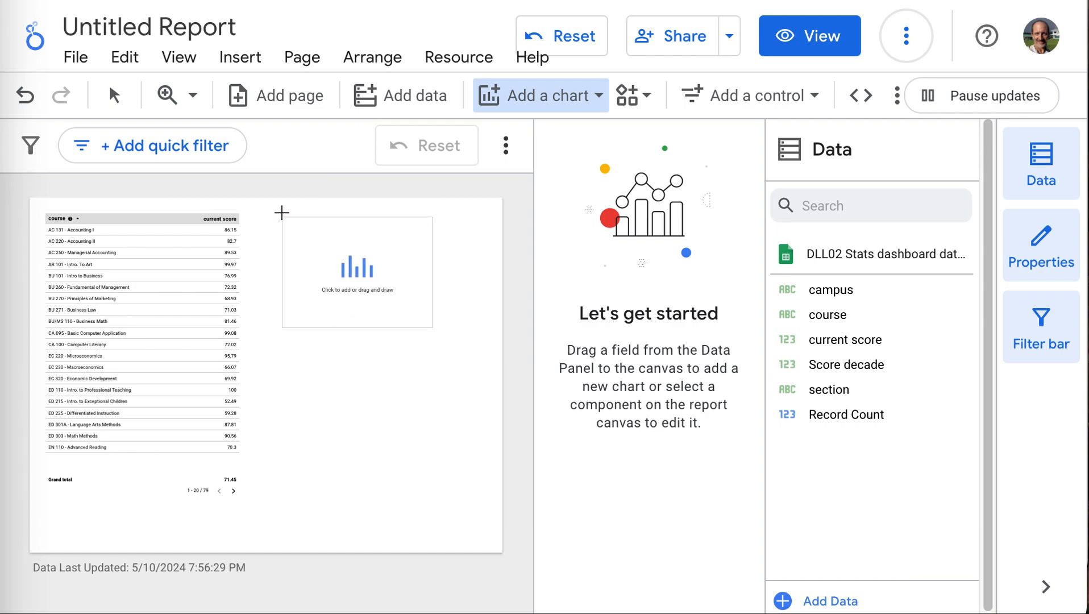
{"action": "left_click", "coordinate": [281, 212]}
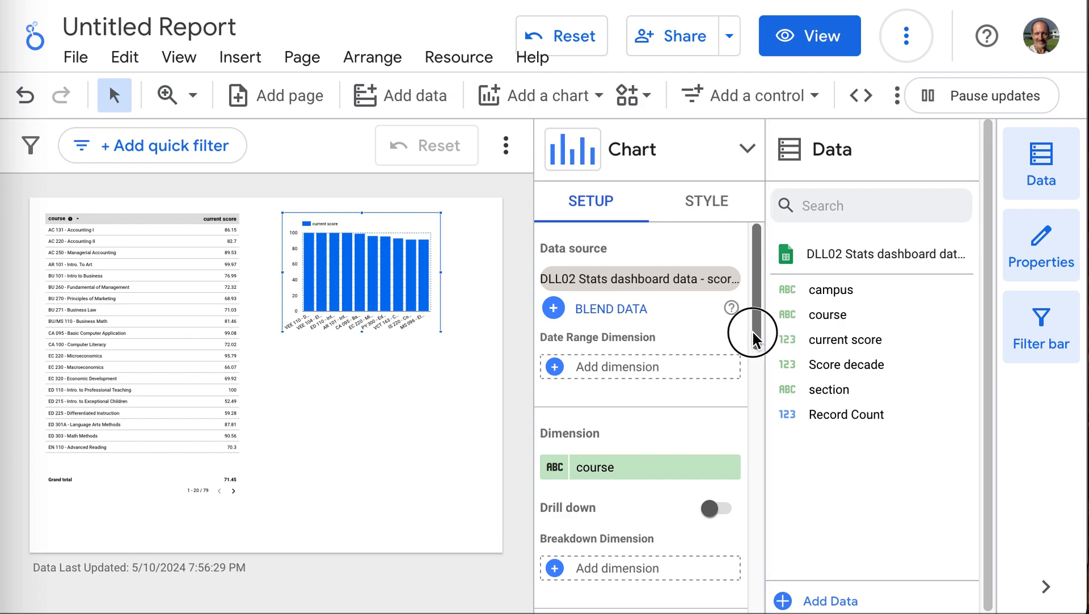
Step: Replace the column chart's course dimension with Score decade
{"action": "left_click_drag", "start_coordinate": [752, 329], "coordinate": [750, 383]}
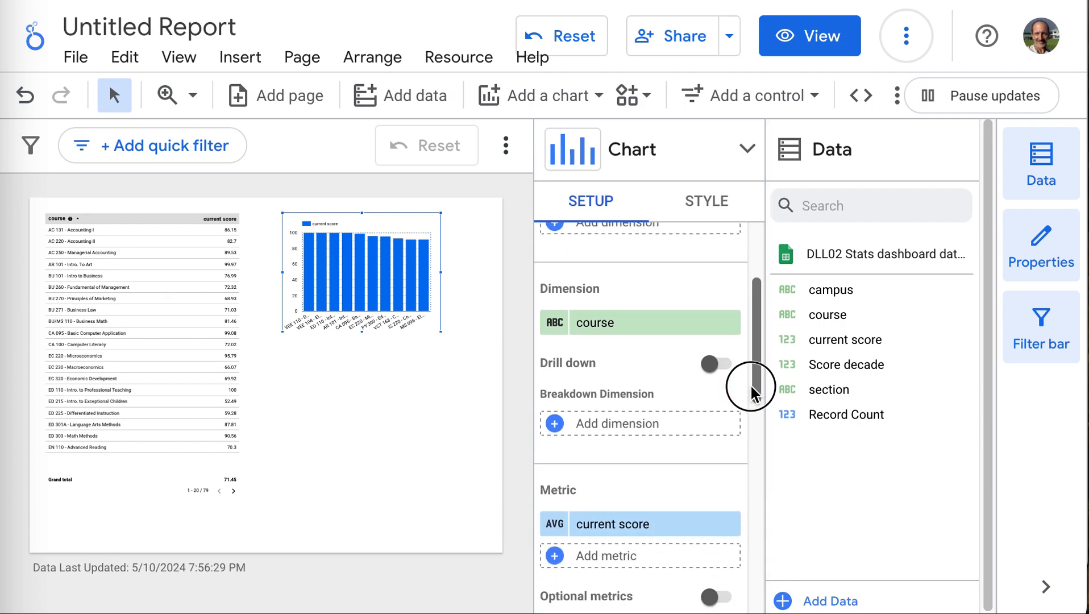
{"action": "left_click", "coordinate": [617, 324]}
{"action": "left_click", "coordinate": [620, 351]}
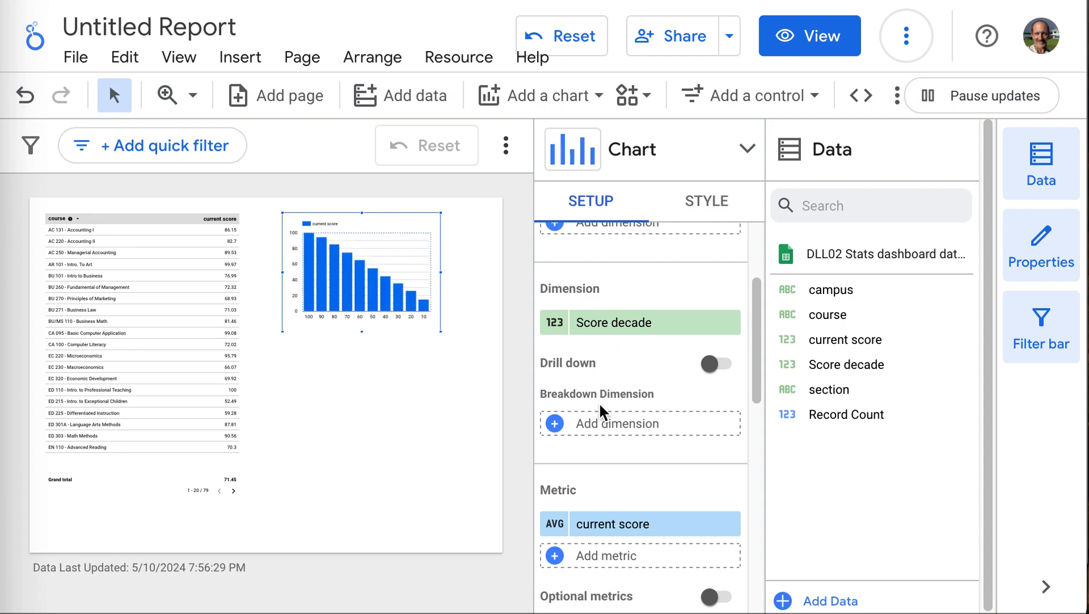
Step: Replace the column chart's current score metric with Record Count
{"action": "scroll", "coordinate": [598, 402], "scroll_direction": "down", "scroll_amount": 3}
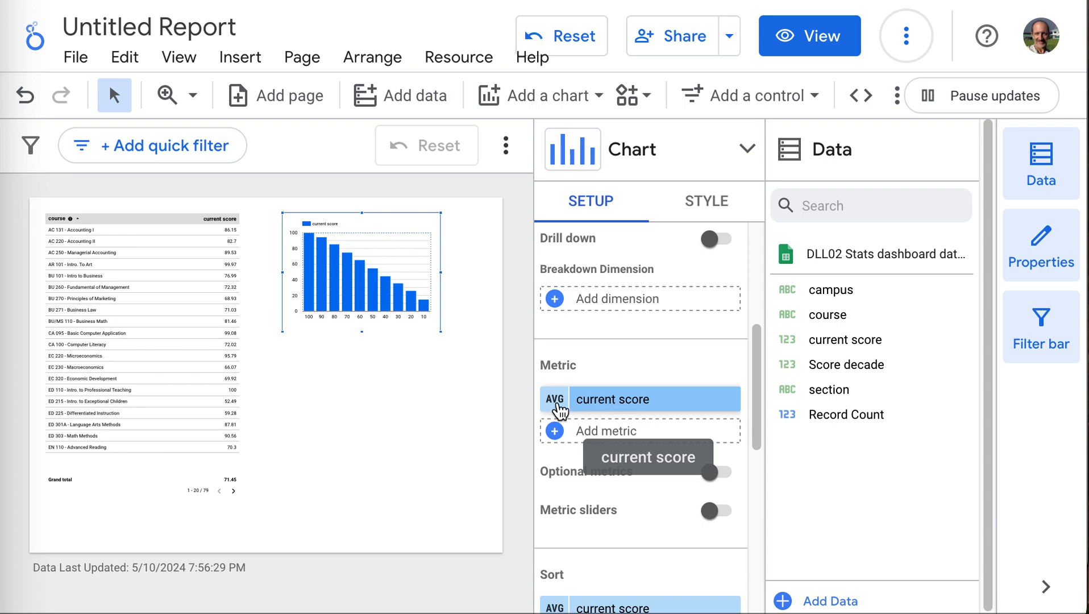
{"action": "left_click", "coordinate": [613, 401]}
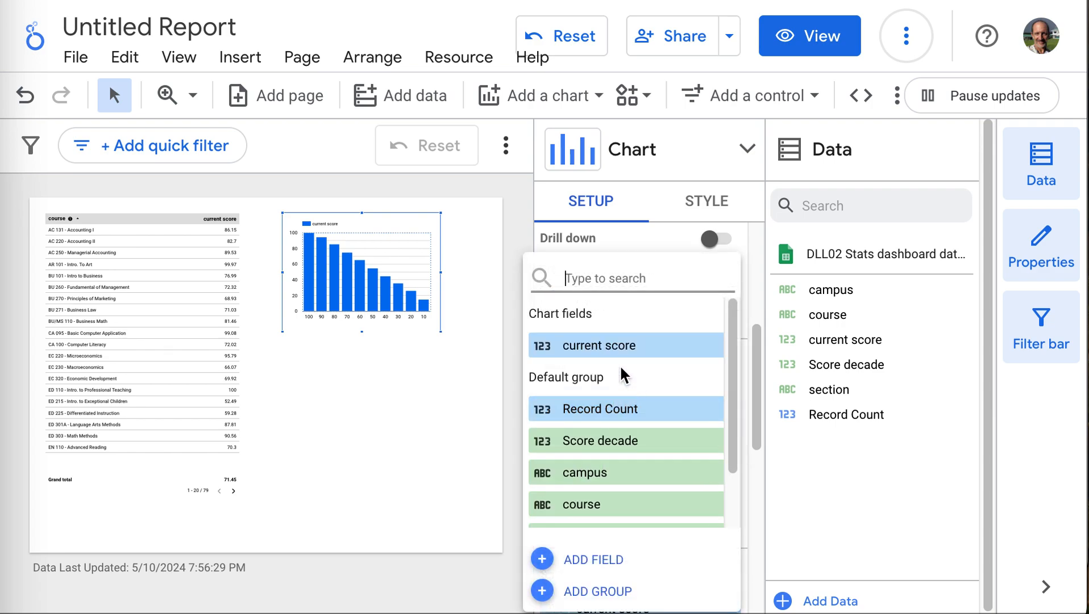
{"action": "left_click", "coordinate": [621, 409]}
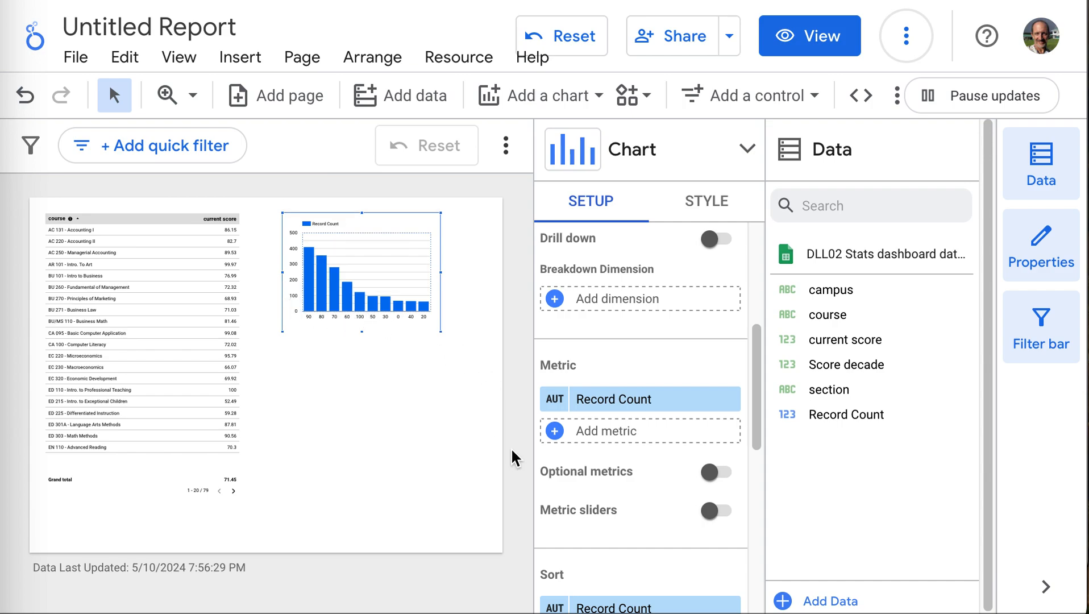
Step: Sort the column chart by Score decade instead of Record Count, keeping descending order
{"action": "scroll", "coordinate": [546, 495], "scroll_direction": "down", "scroll_amount": 3}
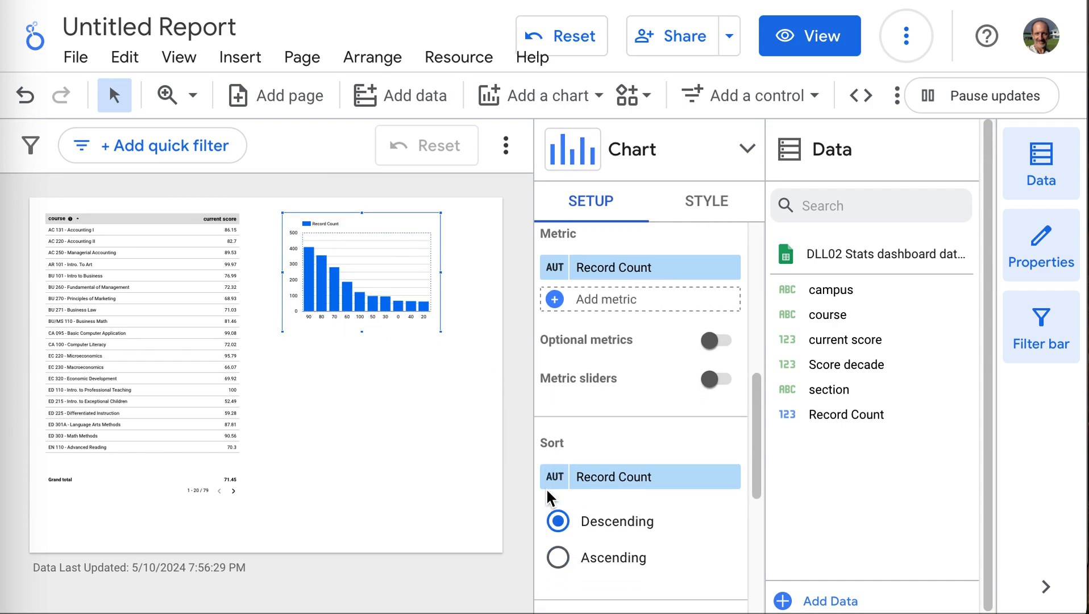
{"action": "scroll", "coordinate": [547, 498], "scroll_direction": "down", "scroll_amount": 1}
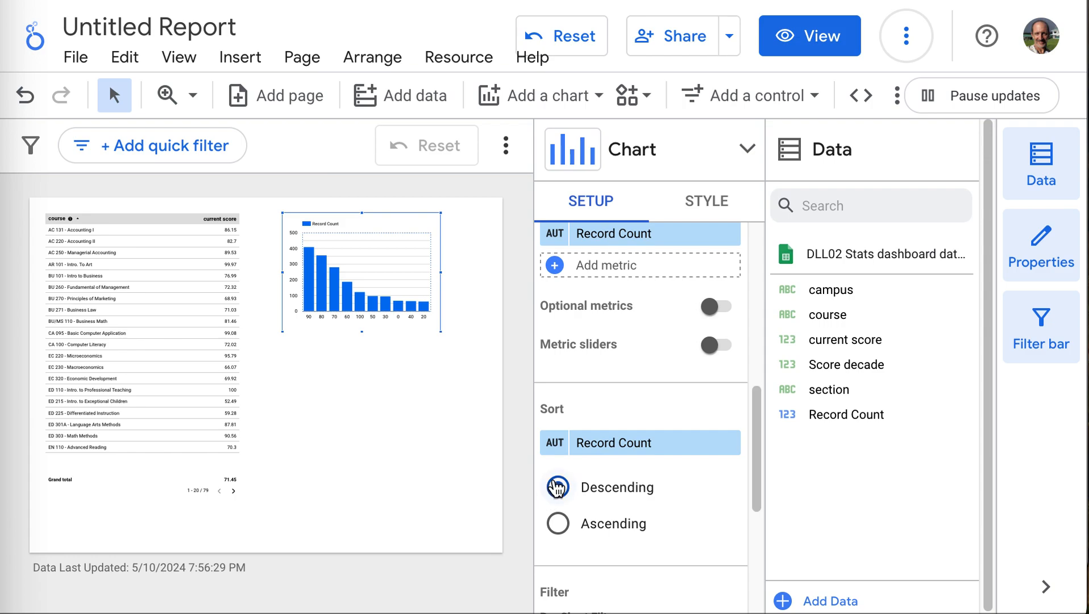
{"action": "left_click", "coordinate": [615, 442]}
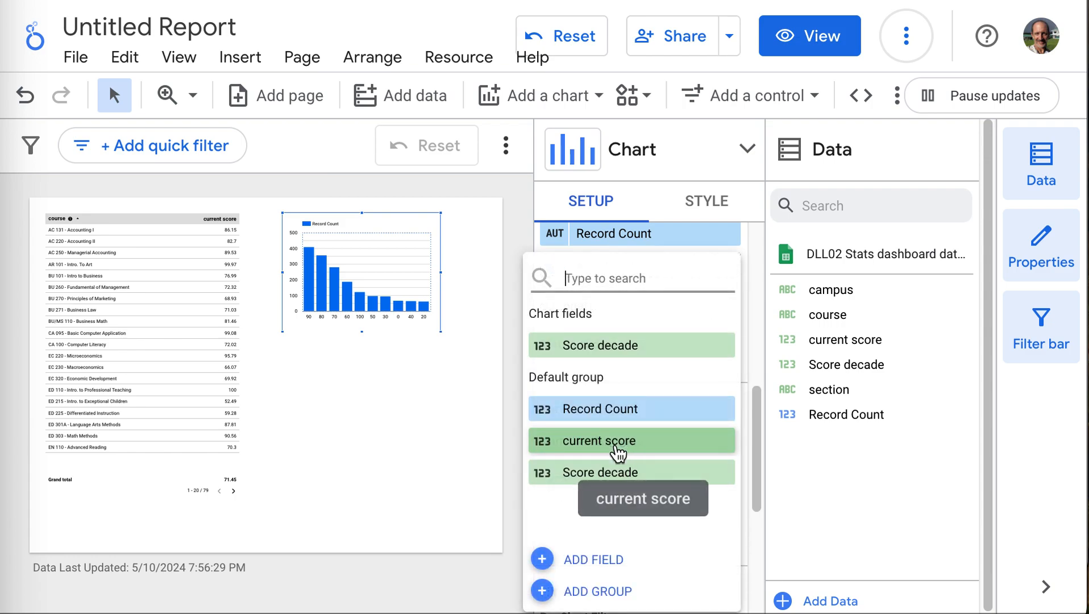
{"action": "left_click", "coordinate": [632, 354]}
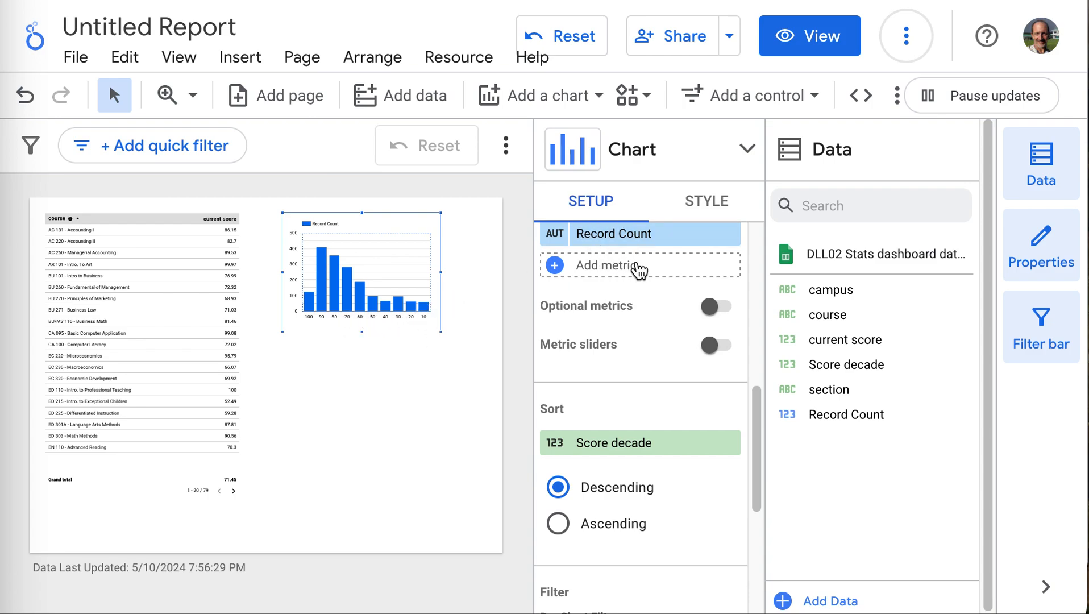
Step: Set the column chart to show 11 bars and widen it to near the page's right margin
{"action": "left_click", "coordinate": [708, 210]}
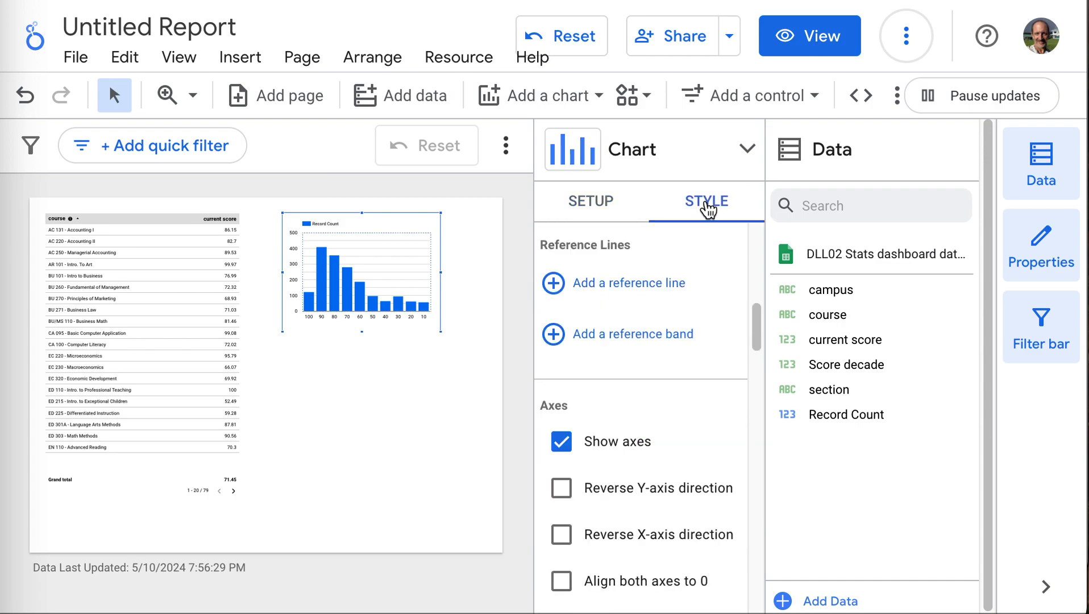
{"action": "left_click_drag", "start_coordinate": [757, 332], "coordinate": [756, 267]}
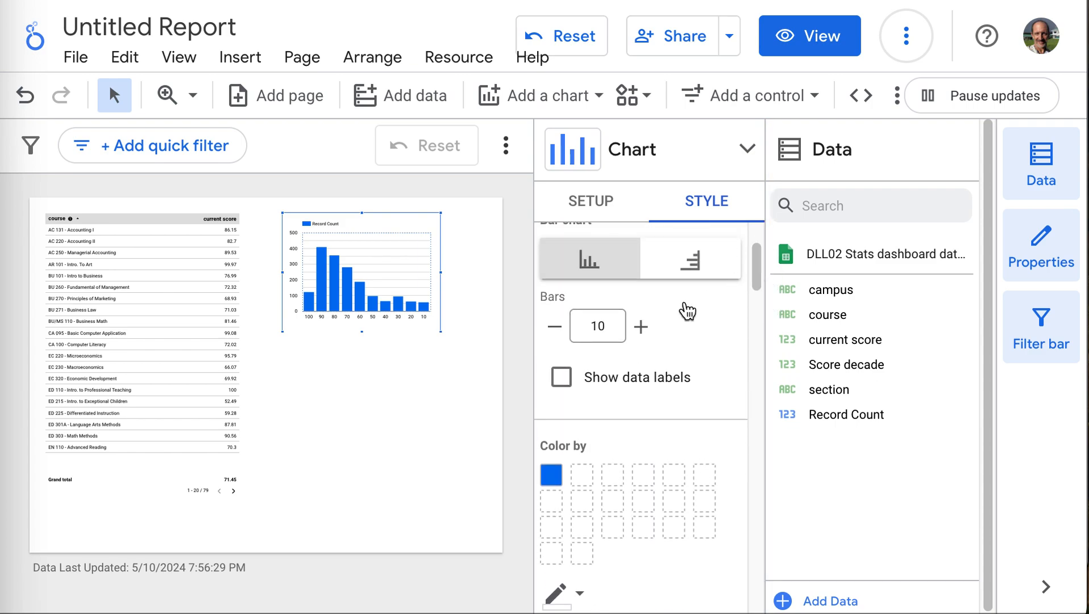
{"action": "left_click", "coordinate": [642, 329]}
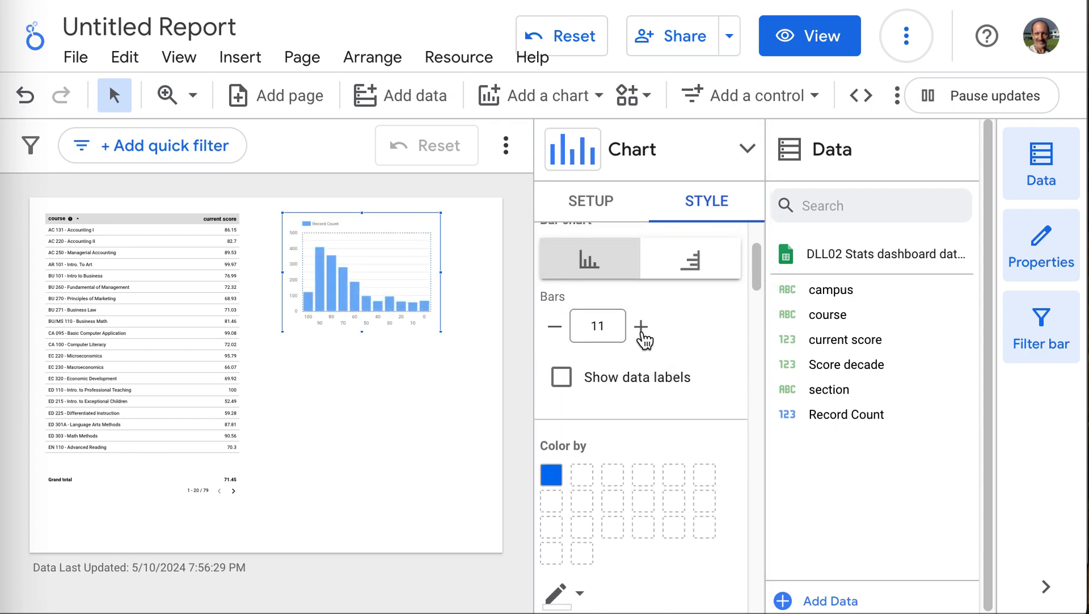
{"action": "left_click_drag", "start_coordinate": [442, 272], "coordinate": [482, 272]}
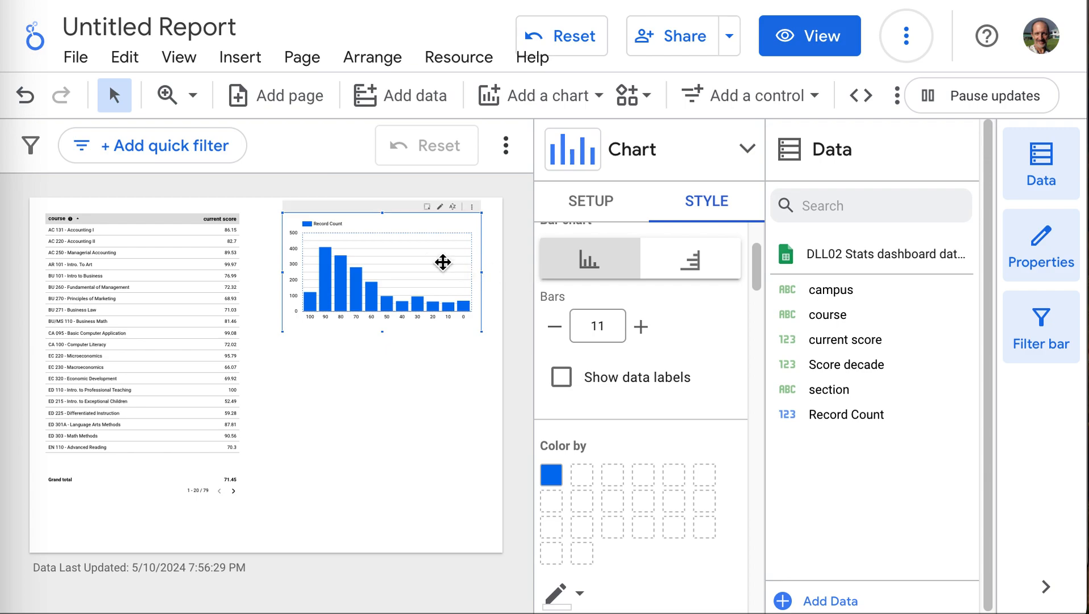
Step: Add a fixed-size list control below the column chart, aligned near its right edge
{"action": "left_click", "coordinate": [714, 101]}
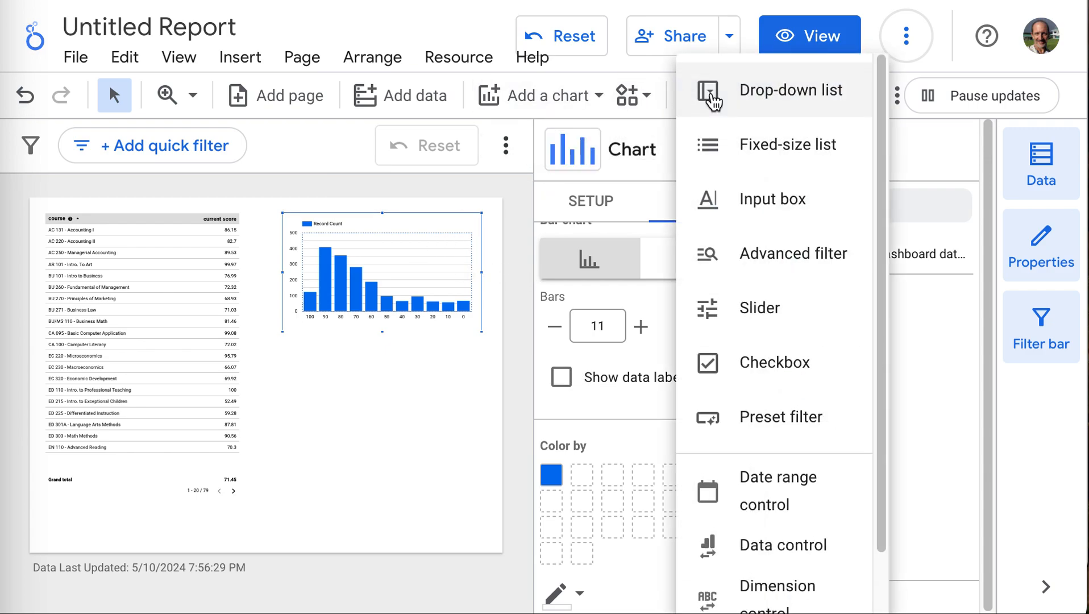
{"action": "left_click", "coordinate": [740, 149]}
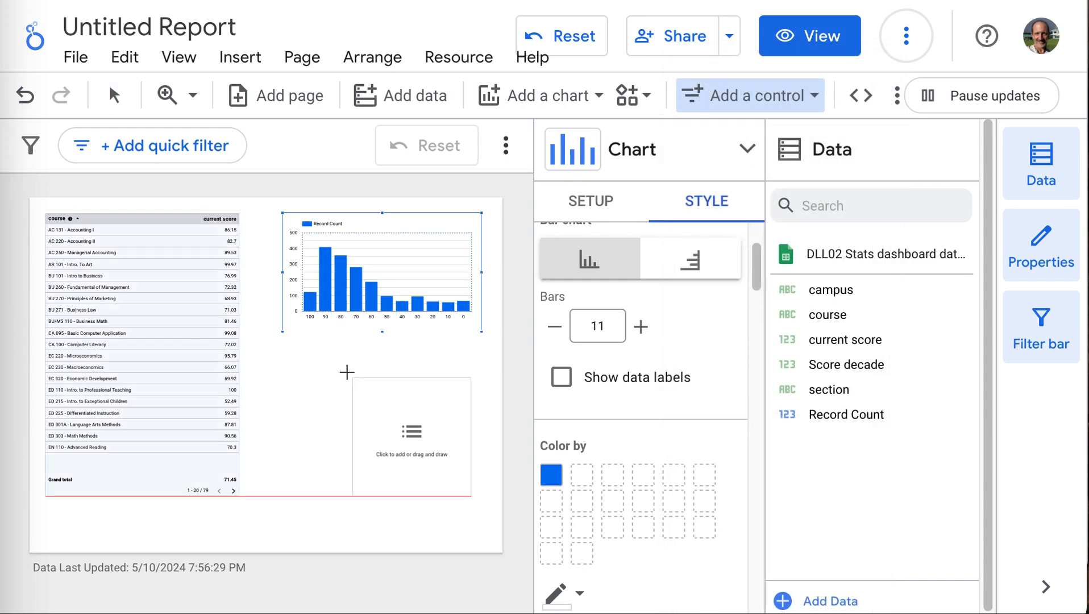
{"action": "left_click", "coordinate": [361, 343]}
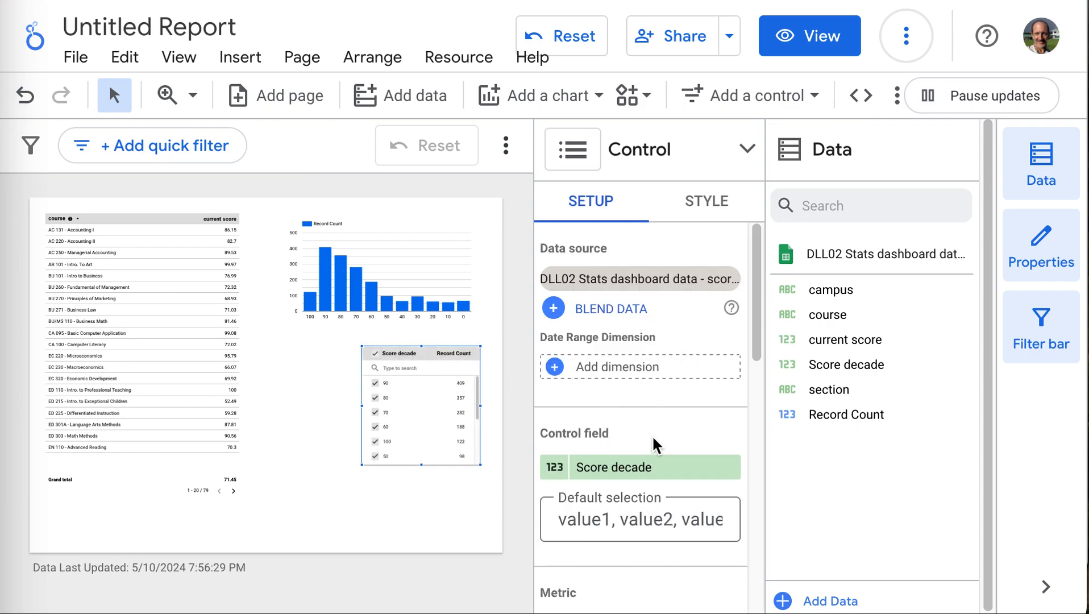
Step: Set the list control's field to campus and make the control slightly taller
{"action": "scroll", "coordinate": [656, 432], "scroll_direction": "down", "scroll_amount": 1}
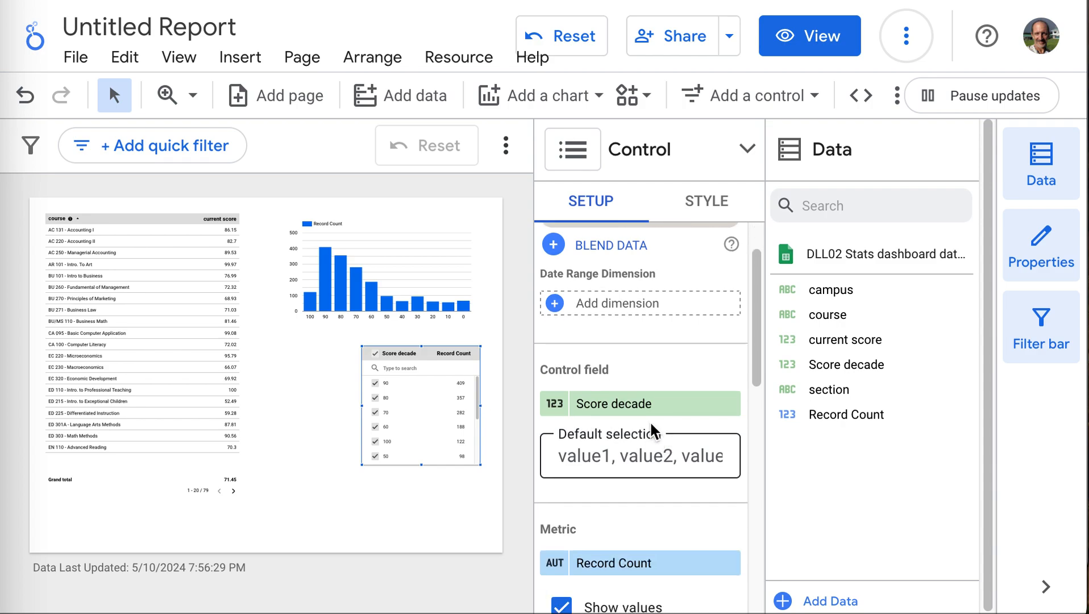
{"action": "left_click", "coordinate": [650, 406]}
{"action": "left_click", "coordinate": [611, 378]}
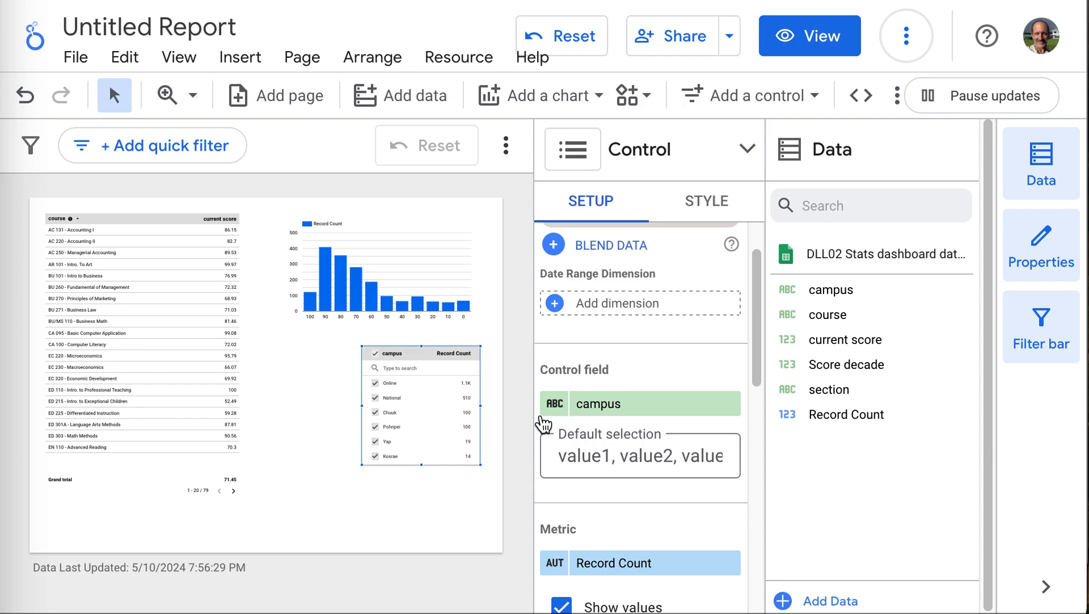
{"action": "left_click_drag", "start_coordinate": [421, 464], "coordinate": [420, 481]}
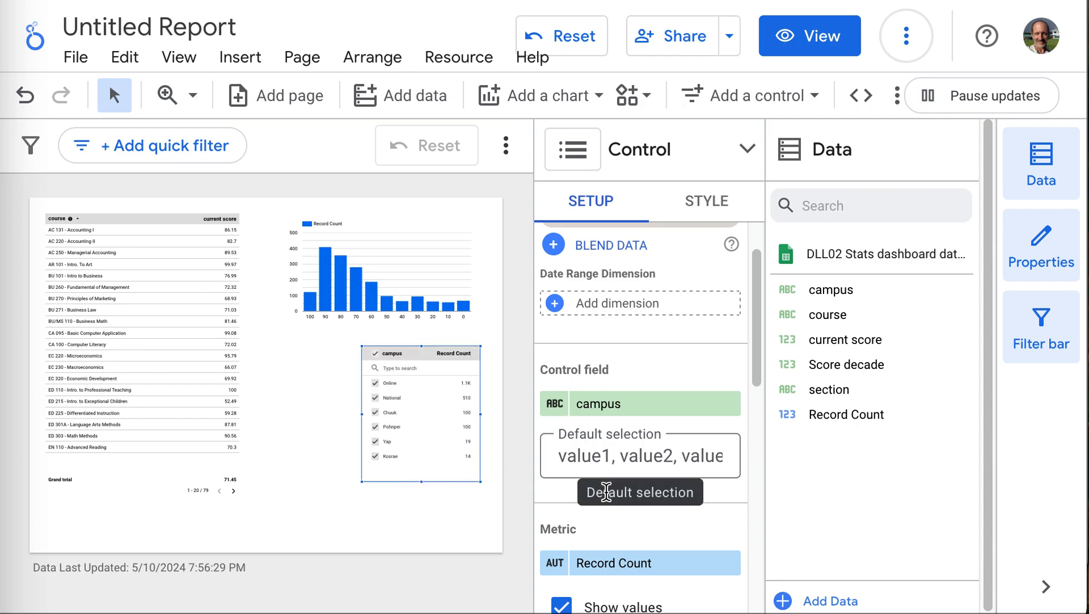
Step: Set the campus list's metric to average current score and turn off compact numbers
{"action": "scroll", "coordinate": [674, 524], "scroll_direction": "down", "scroll_amount": 3}
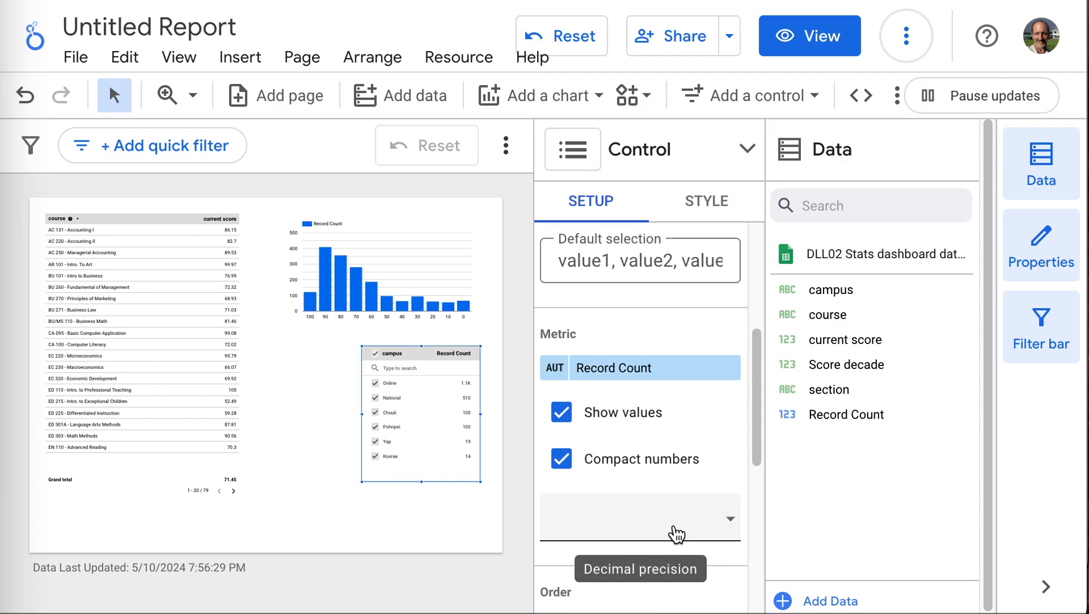
{"action": "left_click", "coordinate": [613, 377]}
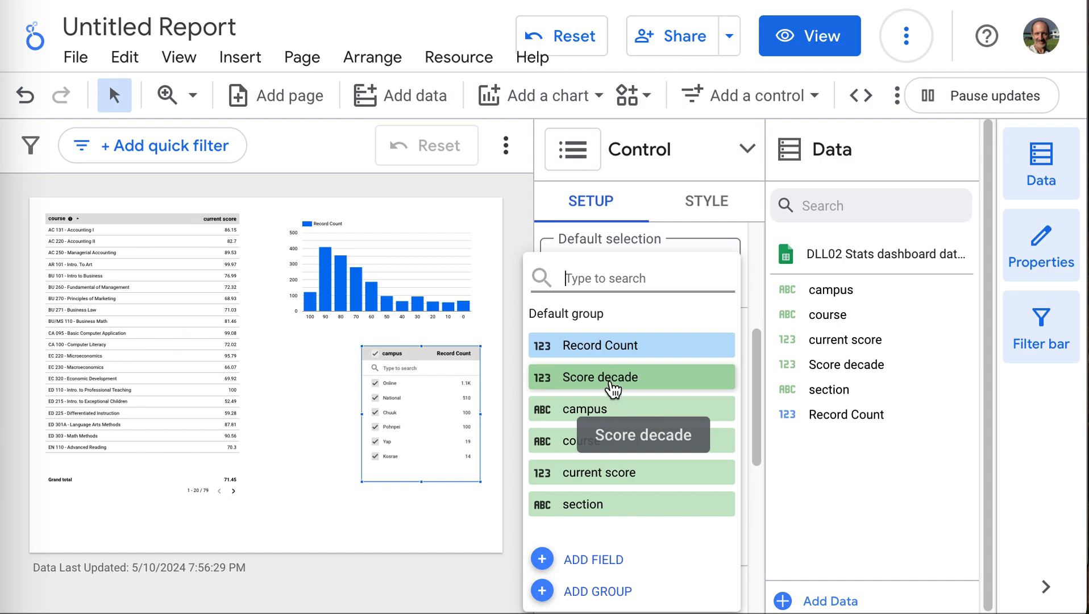
{"action": "left_click", "coordinate": [613, 380]}
{"action": "left_click", "coordinate": [621, 372]}
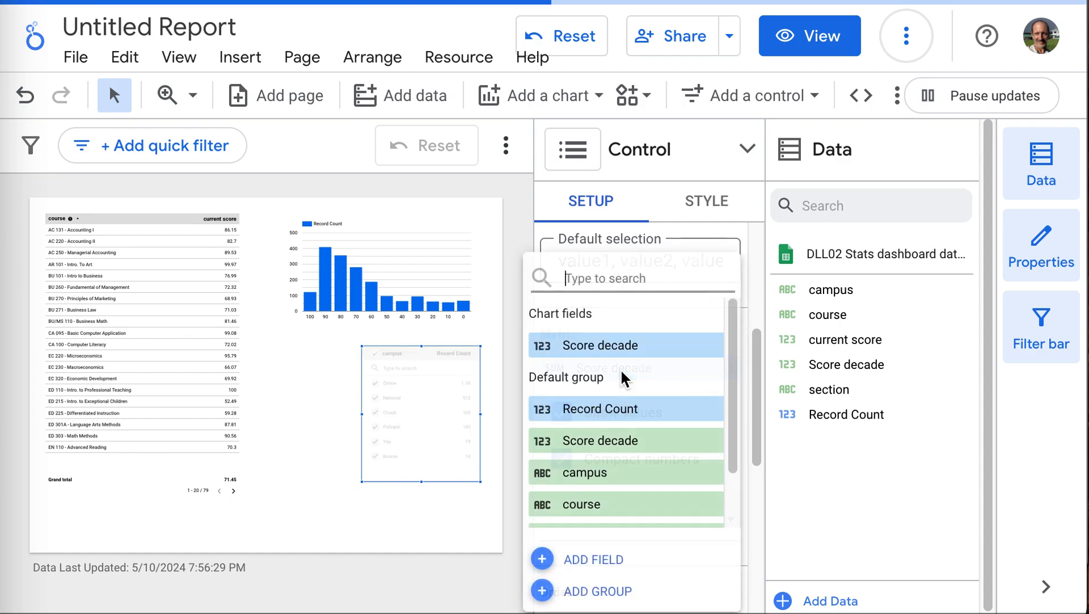
{"action": "scroll", "coordinate": [604, 489], "scroll_direction": "down", "scroll_amount": 2}
{"action": "left_click", "coordinate": [607, 496]}
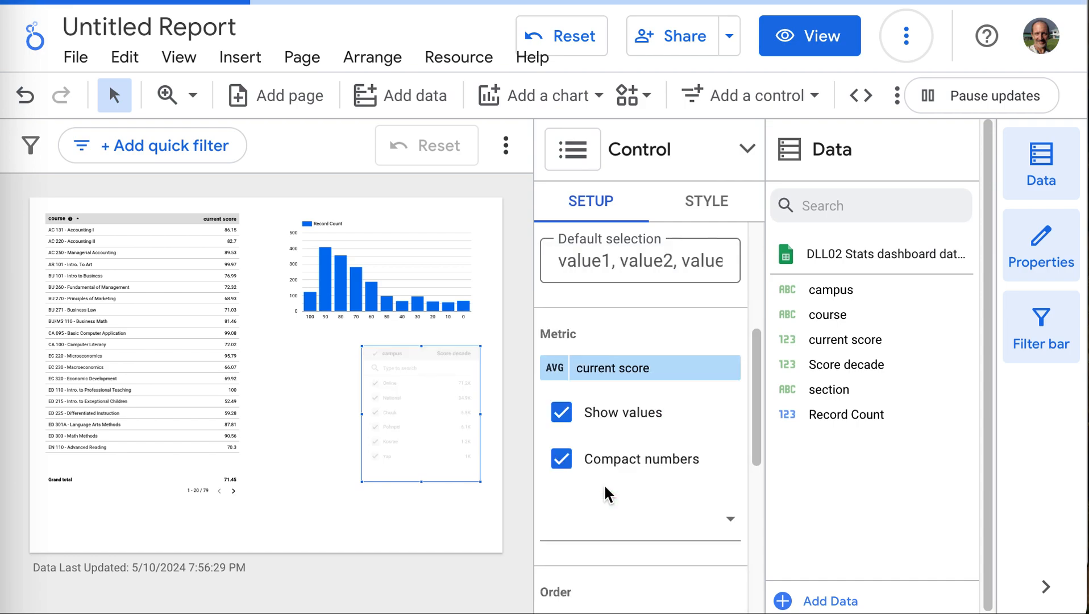
{"action": "left_click", "coordinate": [562, 459]}
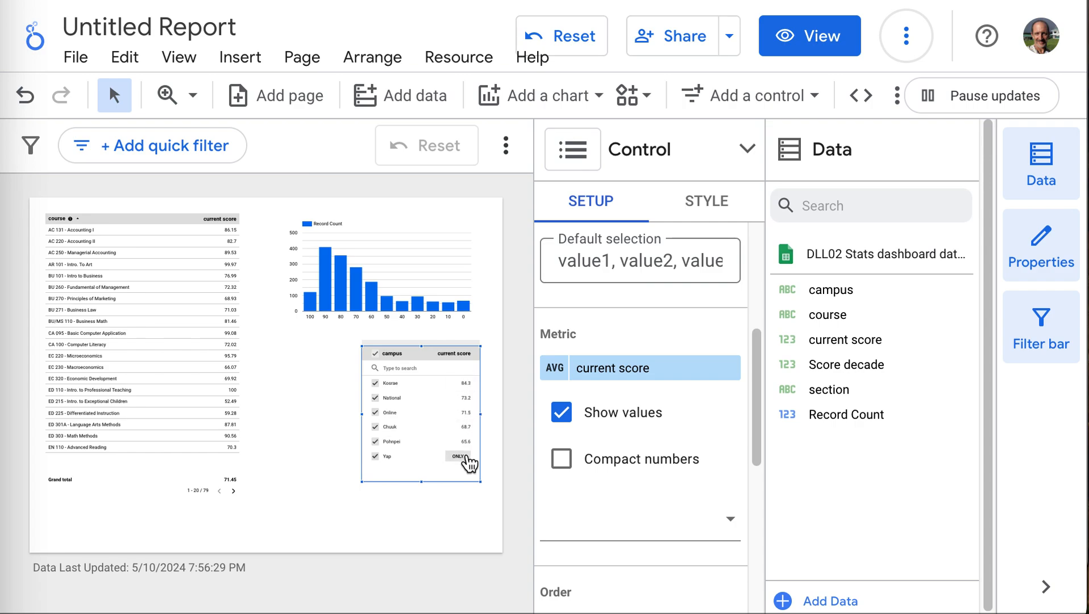
Step: Test the campus list by filtering the report to National only, and reselect all campuses
{"action": "left_click", "coordinate": [462, 387]}
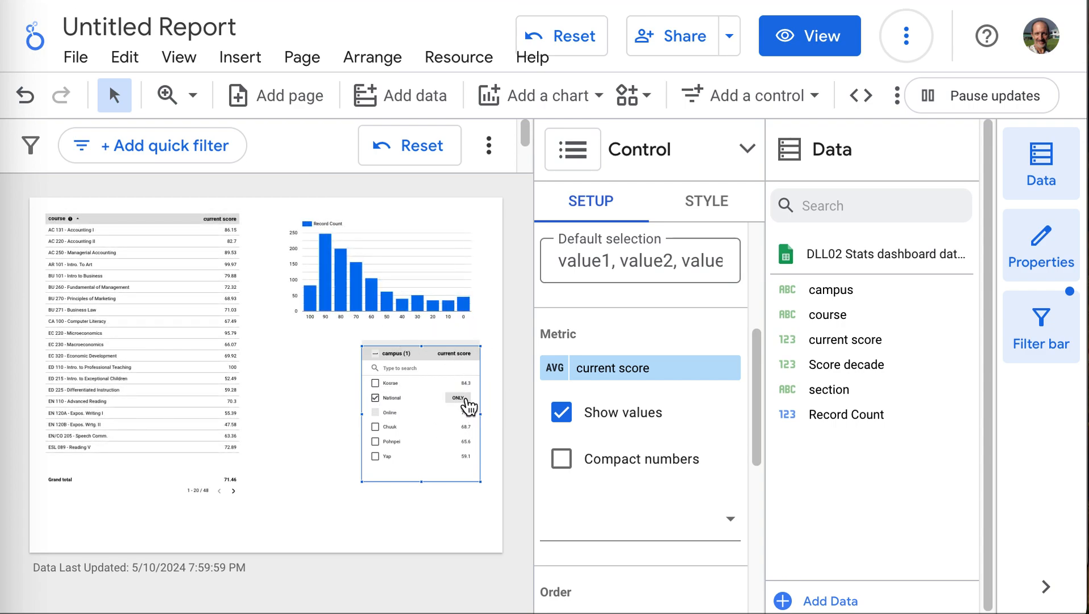
{"action": "left_click", "coordinate": [375, 354]}
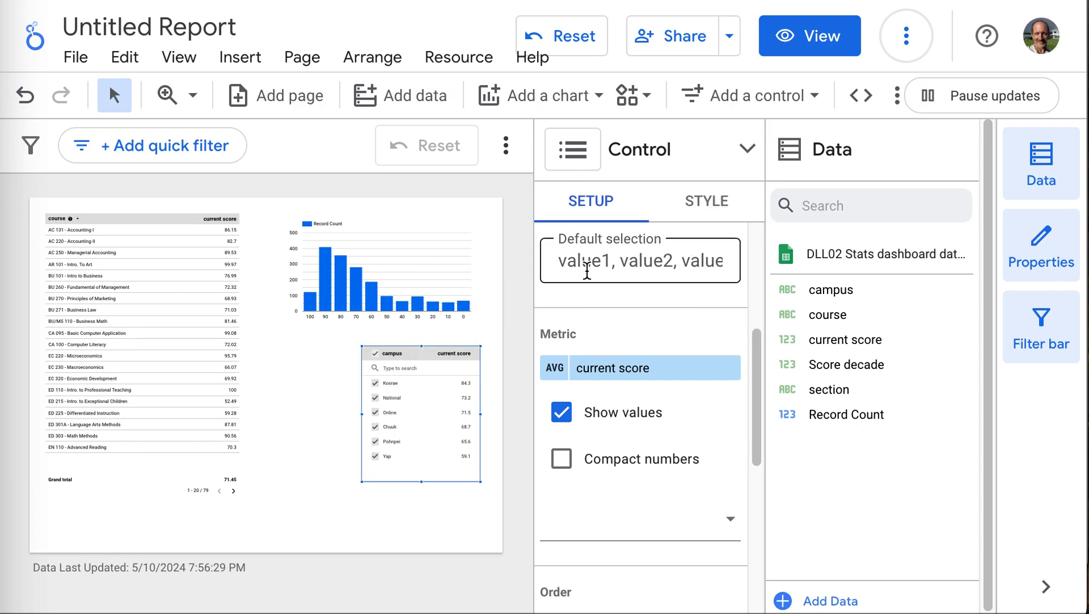
Step: Disable the search box in the campus list's style settings
{"action": "left_click", "coordinate": [705, 205]}
{"action": "scroll", "coordinate": [688, 276], "scroll_direction": "up", "scroll_amount": 3}
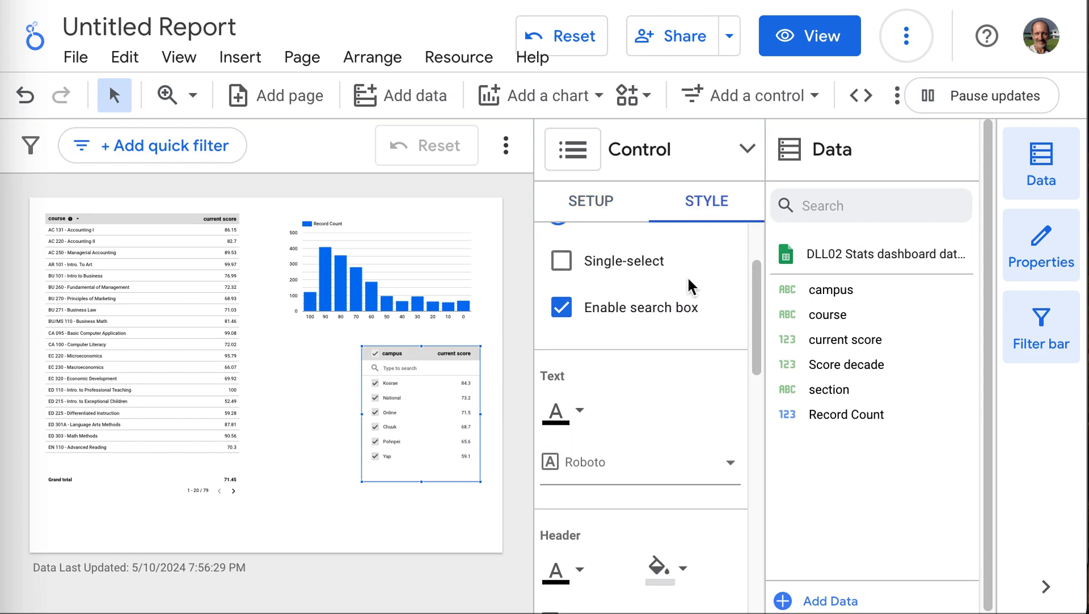
{"action": "left_click", "coordinate": [629, 337]}
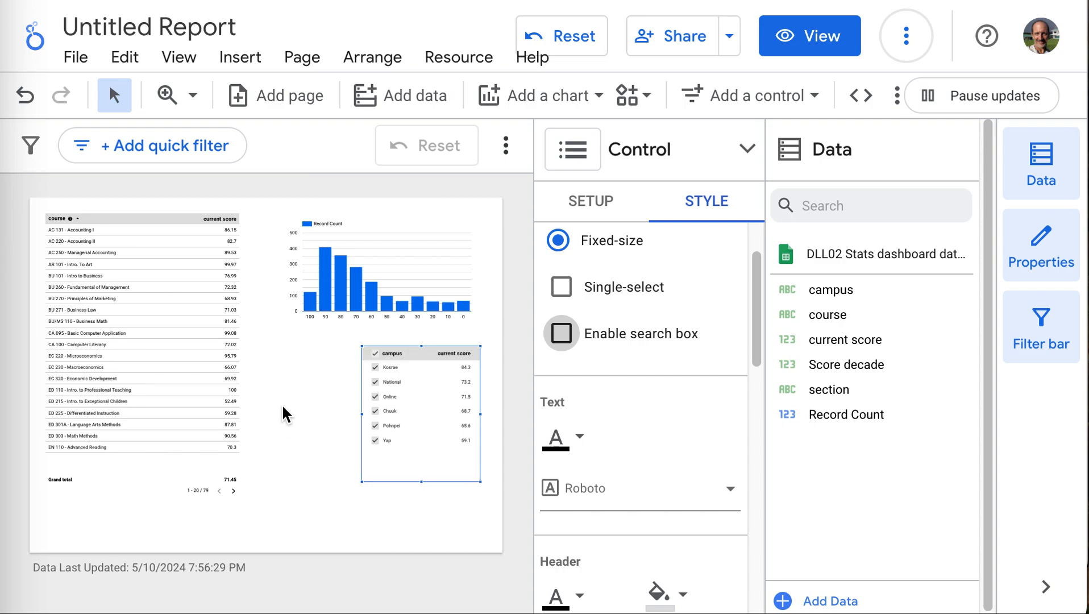
Step: Add a scorecard below the column chart, in the gap between the table and the campus list
{"action": "left_click", "coordinate": [566, 95]}
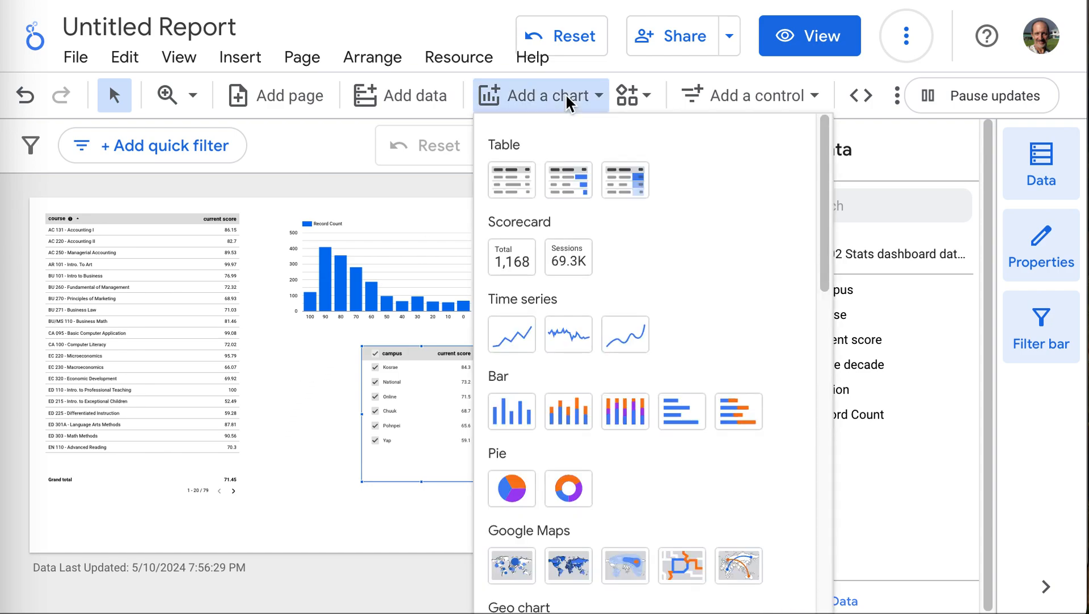
{"action": "left_click", "coordinate": [511, 263]}
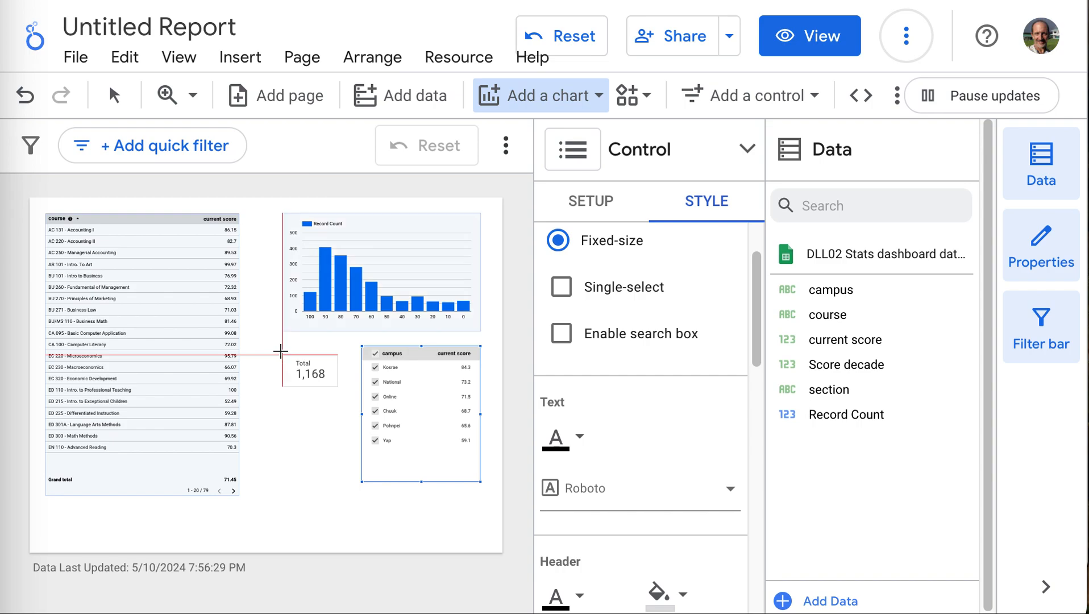
{"action": "left_click", "coordinate": [280, 351]}
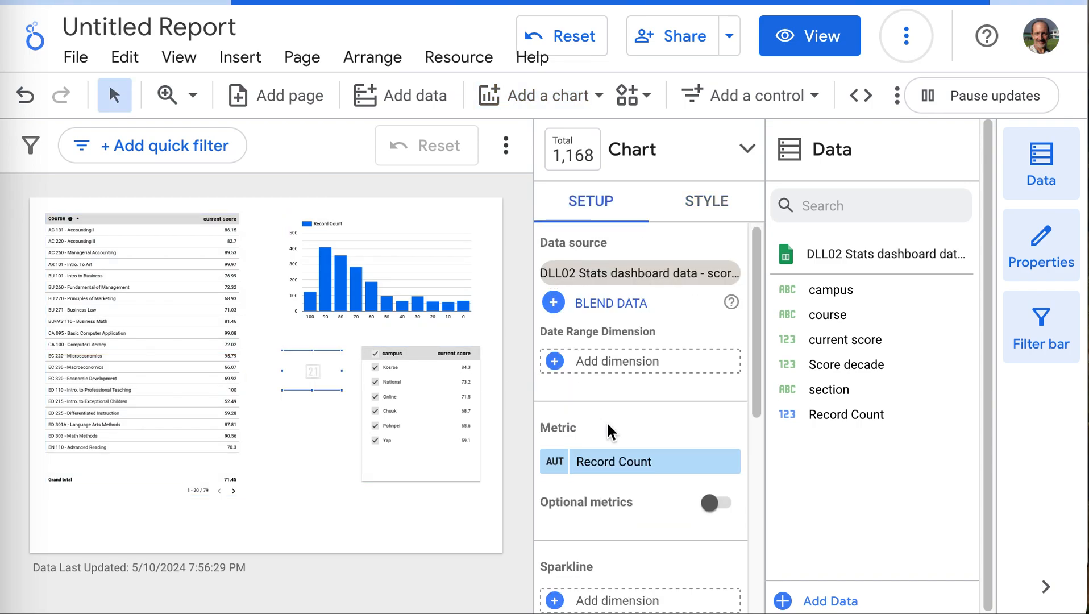
Step: Change the scorecard's metric from Record Count to average current score and deselect the scorecard
{"action": "scroll", "coordinate": [583, 484], "scroll_direction": "down", "scroll_amount": 1}
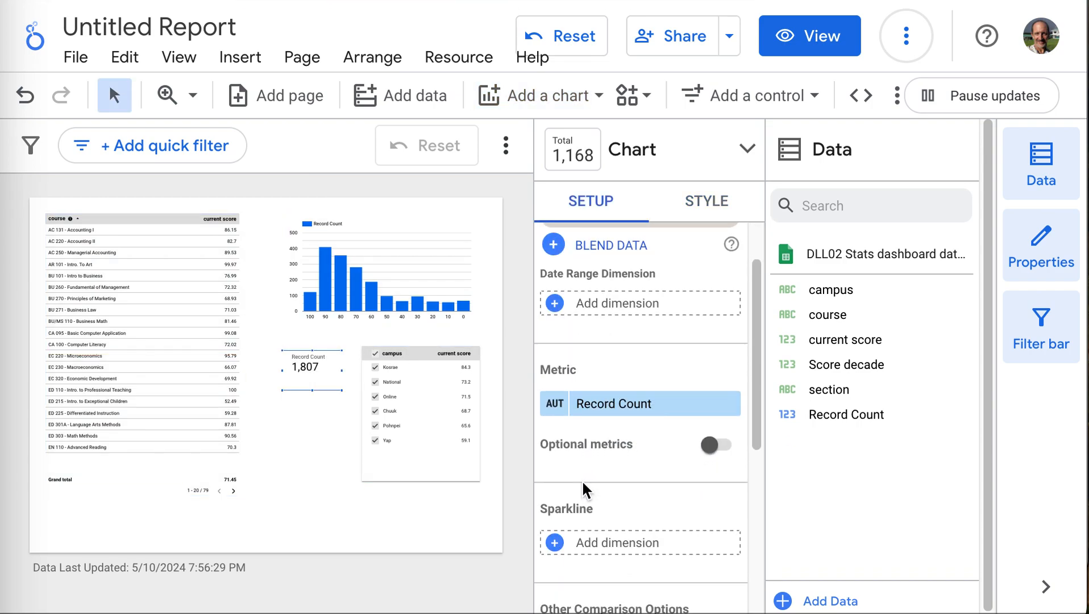
{"action": "mouse_move", "coordinate": [563, 409]}
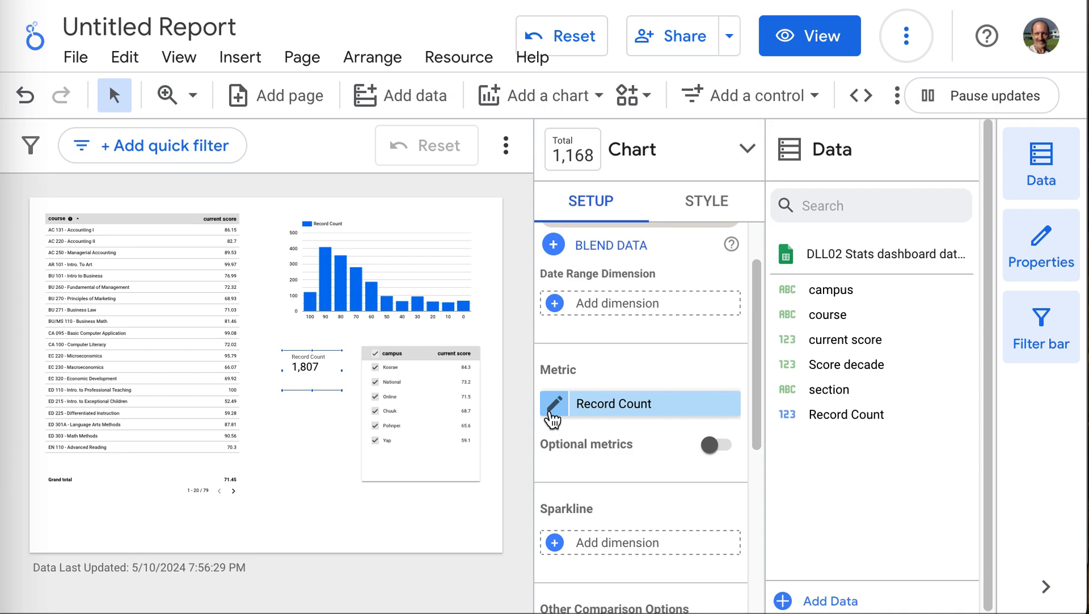
{"action": "left_click", "coordinate": [606, 406]}
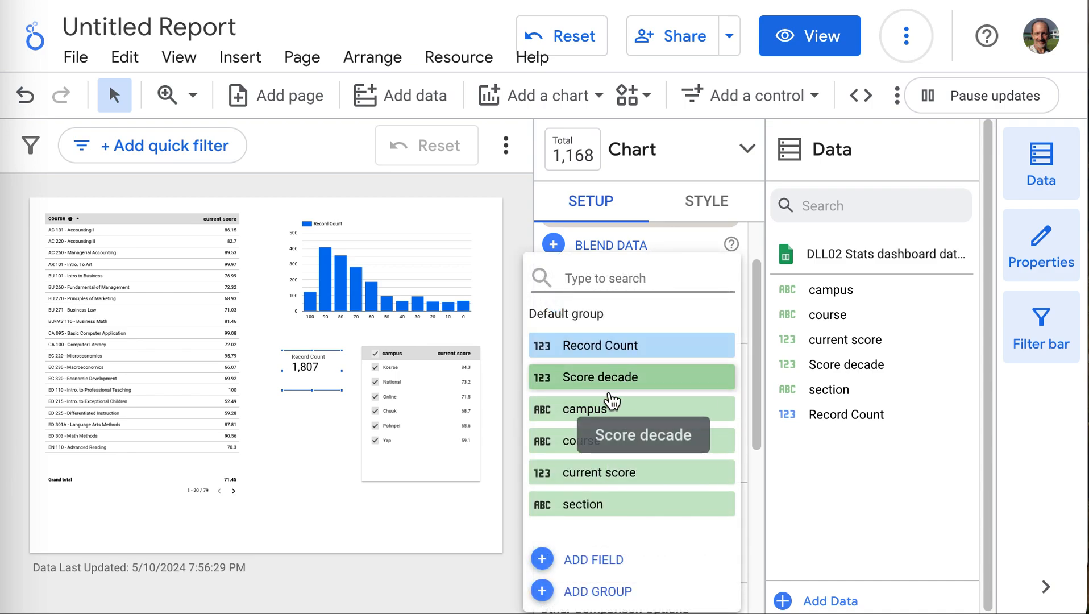
{"action": "left_click", "coordinate": [584, 470]}
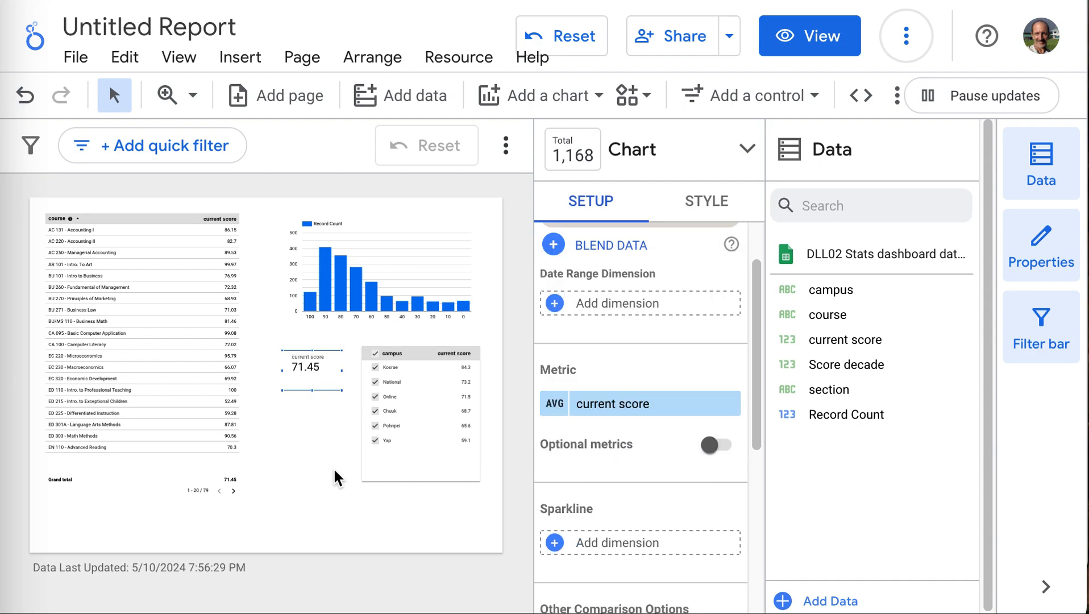
{"action": "left_click", "coordinate": [326, 407]}
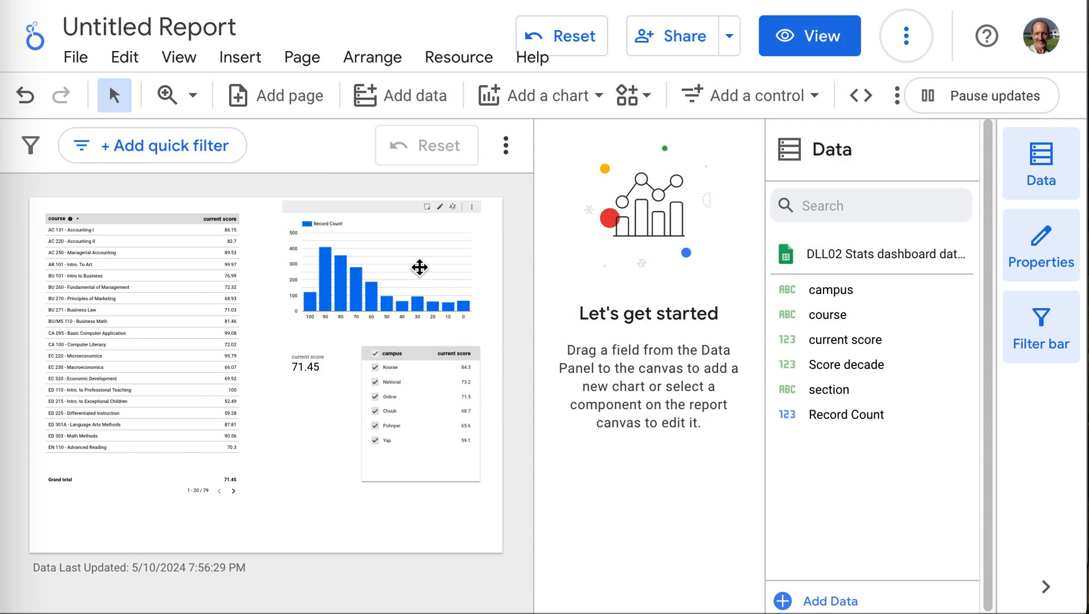
Step: Add a second scorecard directly below the average current score scorecard, beside the campus list
{"action": "left_click", "coordinate": [699, 95]}
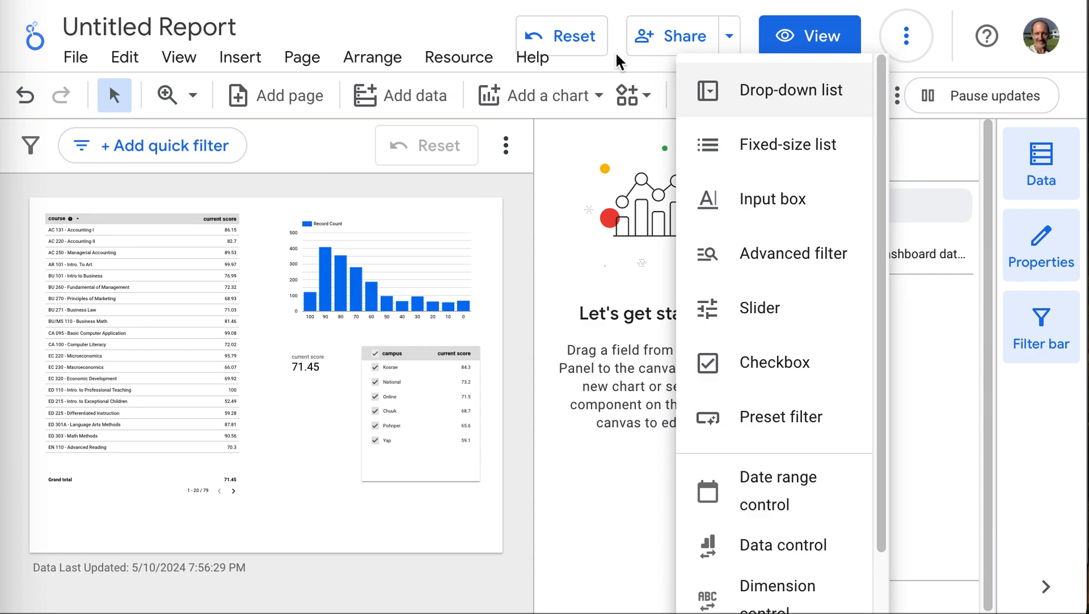
{"action": "left_click", "coordinate": [581, 92]}
{"action": "left_click", "coordinate": [583, 97]}
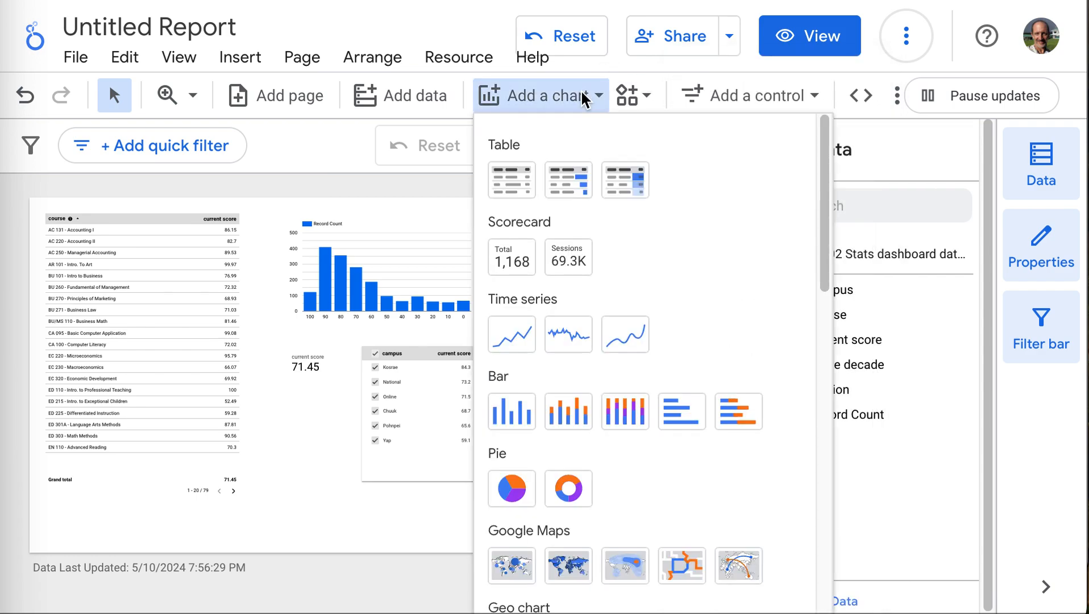
{"action": "left_click", "coordinate": [529, 263]}
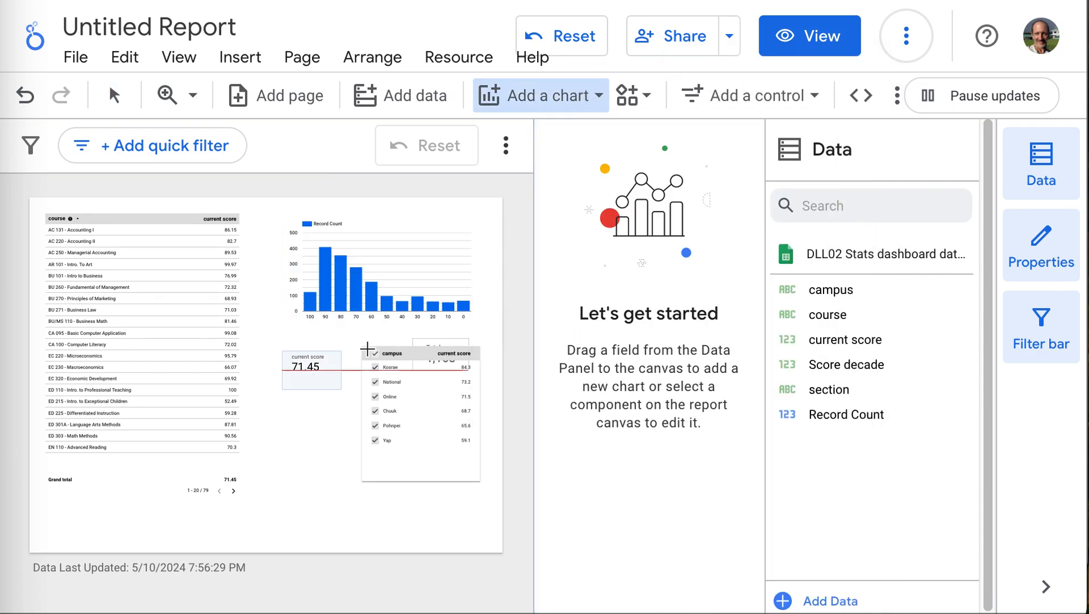
{"action": "left_click", "coordinate": [283, 398]}
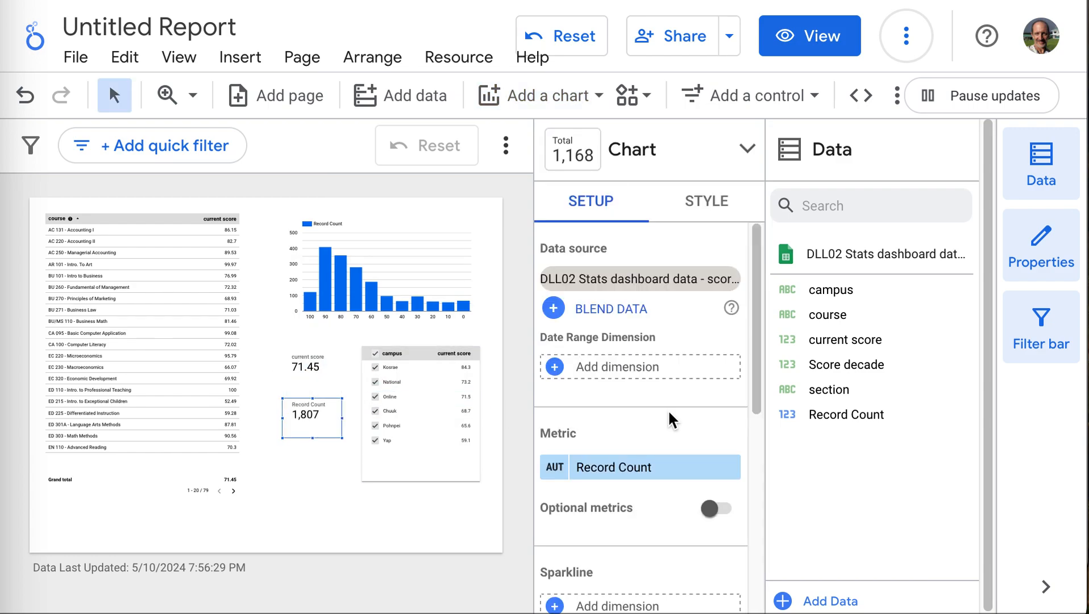
Step: Set the new scorecard's metric to current score with Standard Deviation as the aggregation
{"action": "left_click", "coordinate": [650, 470]}
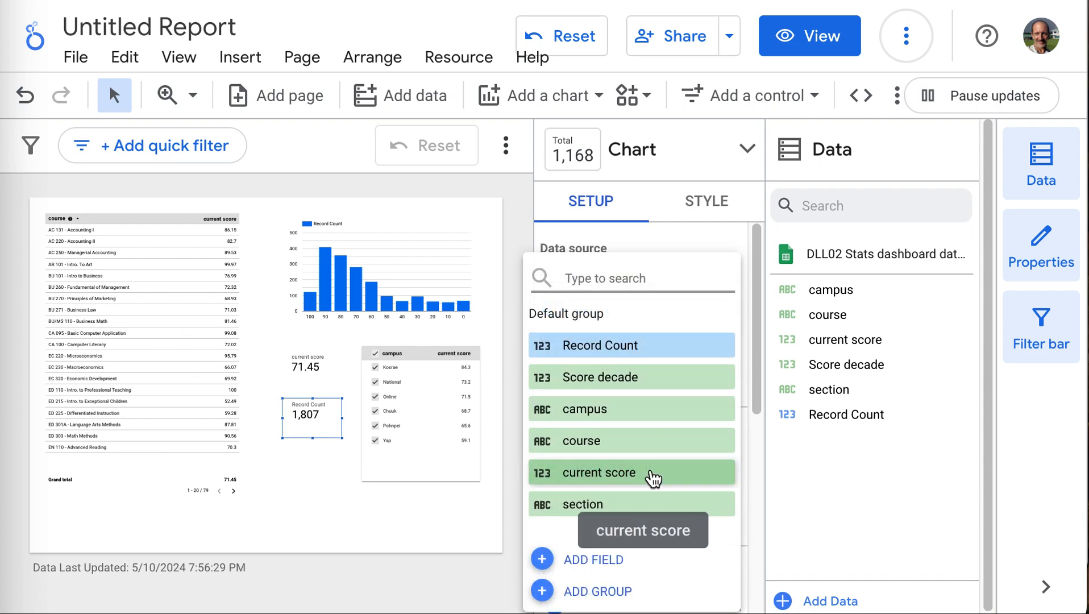
{"action": "left_click", "coordinate": [654, 476]}
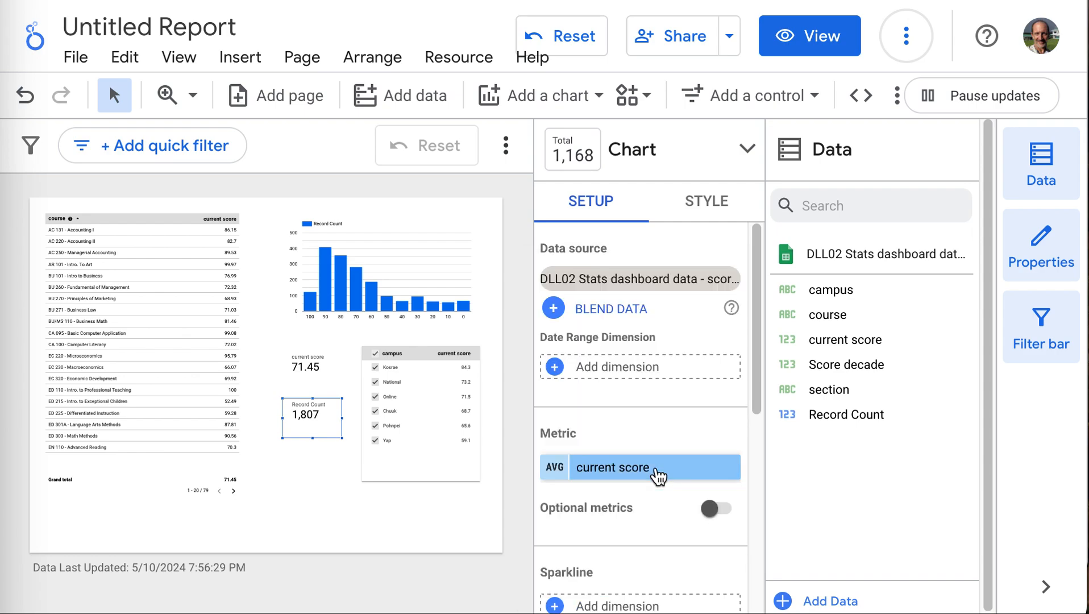
{"action": "left_click", "coordinate": [555, 476]}
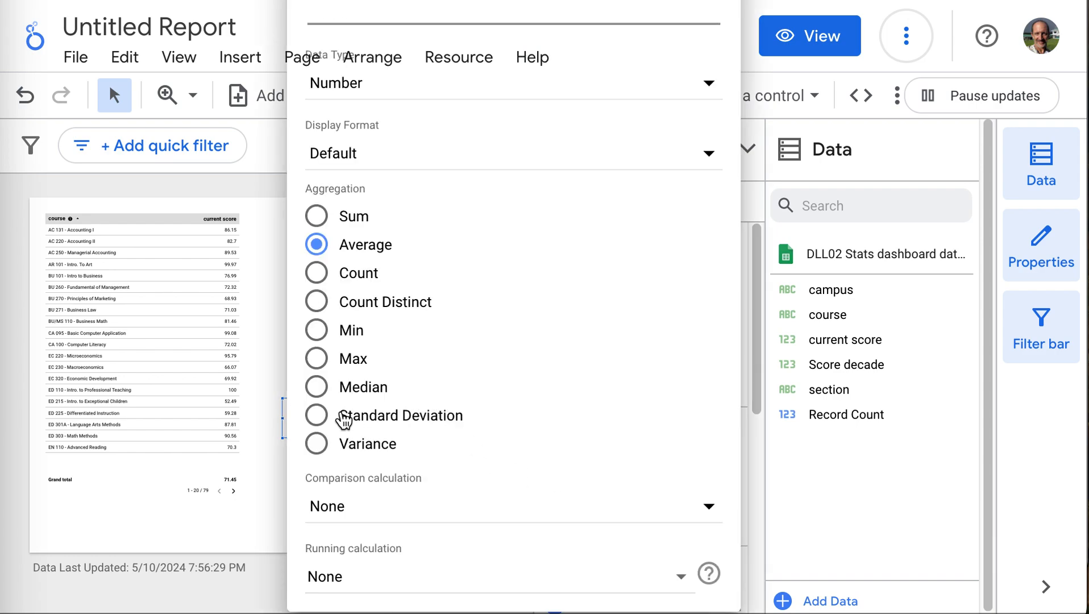
{"action": "left_click", "coordinate": [317, 416]}
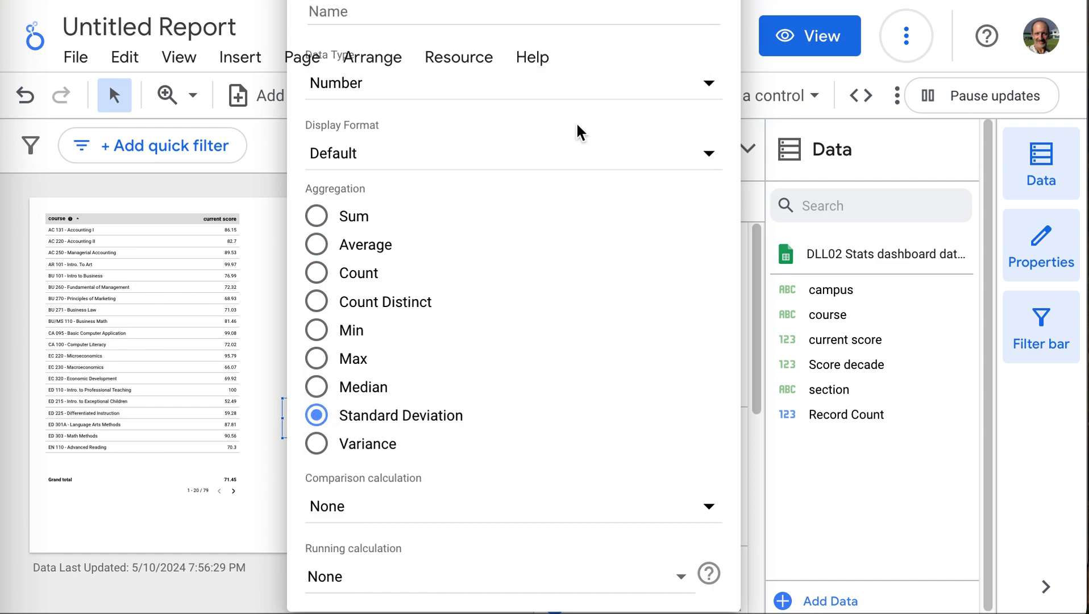
{"action": "left_click", "coordinate": [257, 429]}
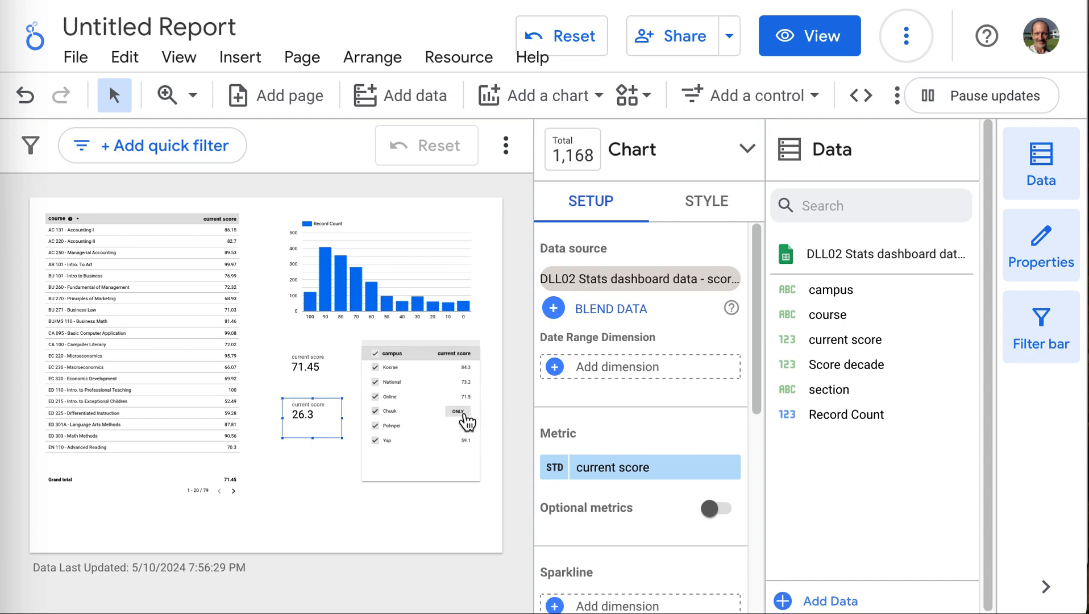
Step: Test both scorecards by filtering the report to the Yap campus only, and reselect all campuses
{"action": "left_click", "coordinate": [458, 412]}
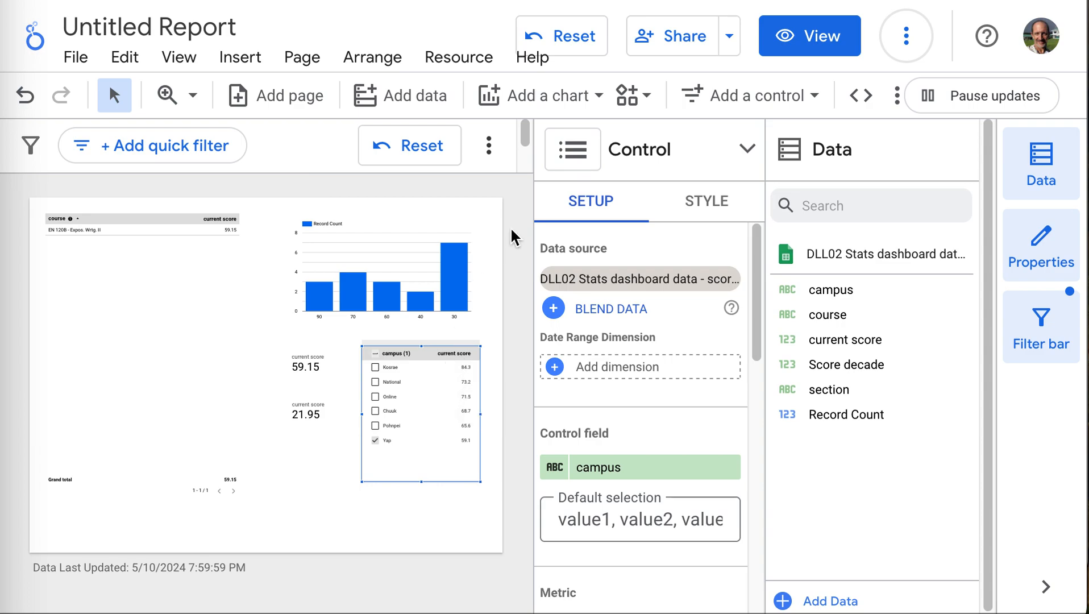
{"action": "left_click", "coordinate": [290, 487]}
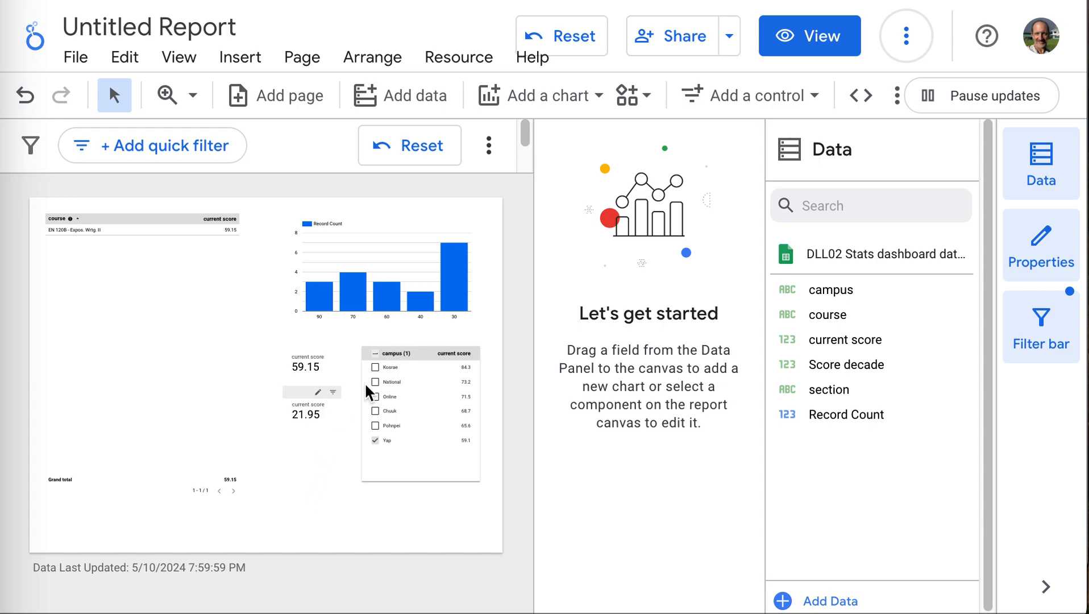
{"action": "left_click", "coordinate": [377, 354]}
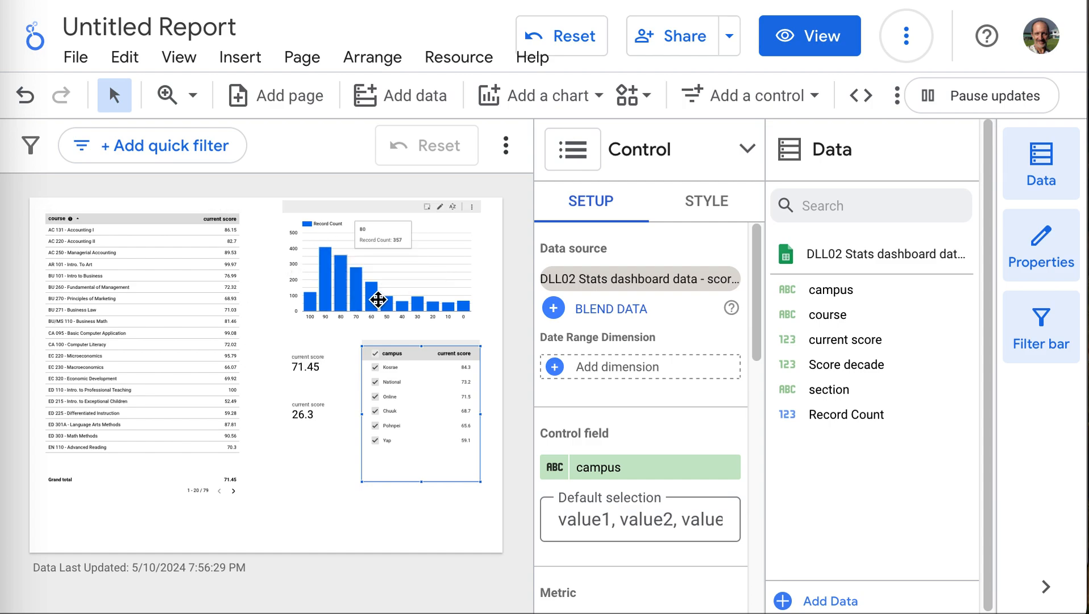
{"action": "mouse_move", "coordinate": [444, 308]}
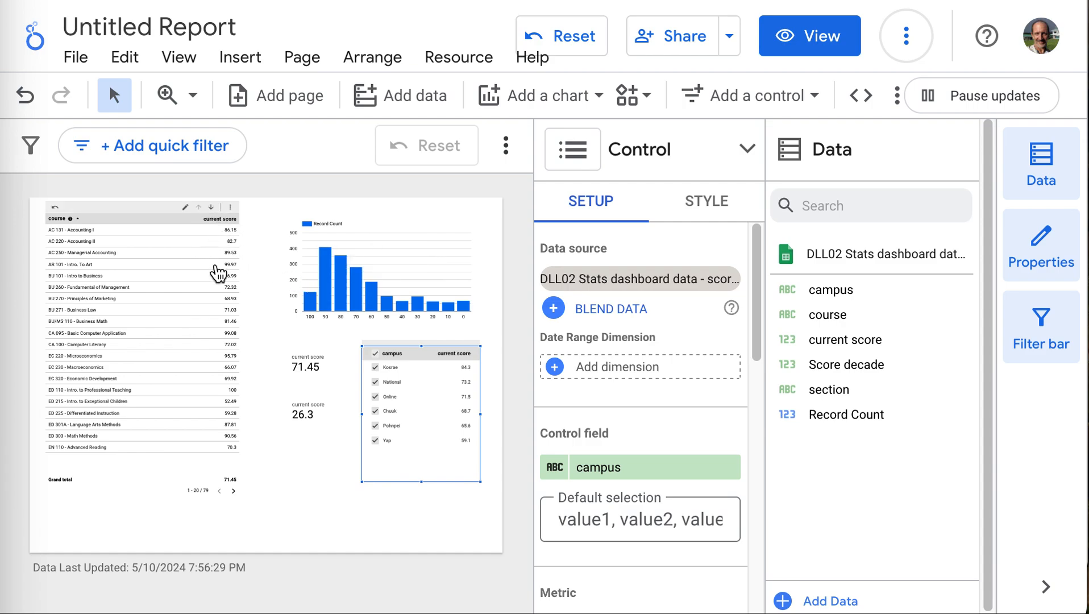
Step: Sort the course table by current score in ascending order and deselect the table
{"action": "left_click", "coordinate": [226, 228]}
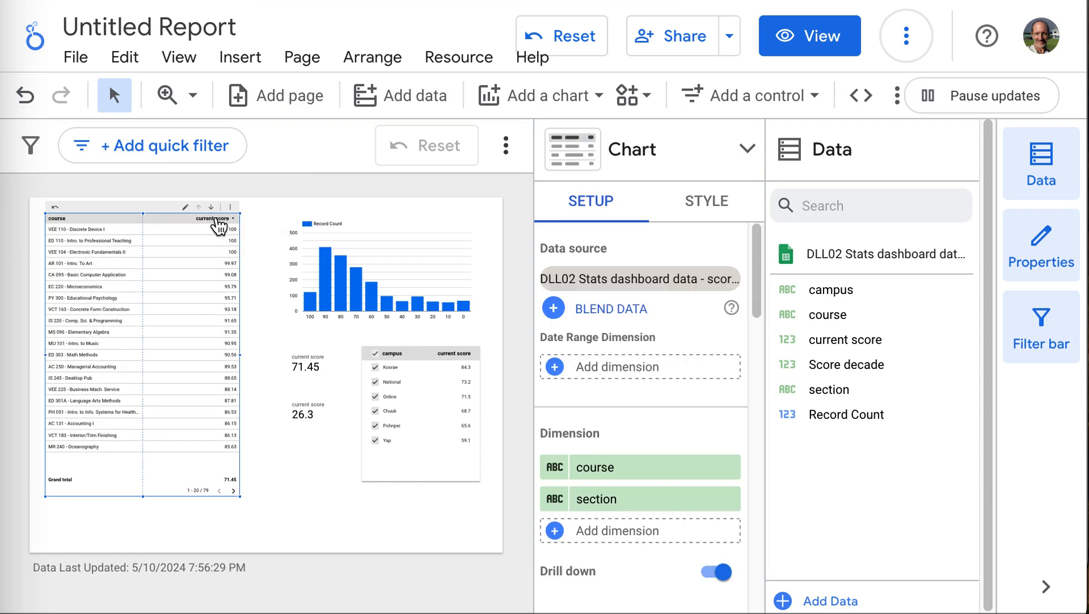
{"action": "left_click", "coordinate": [218, 226]}
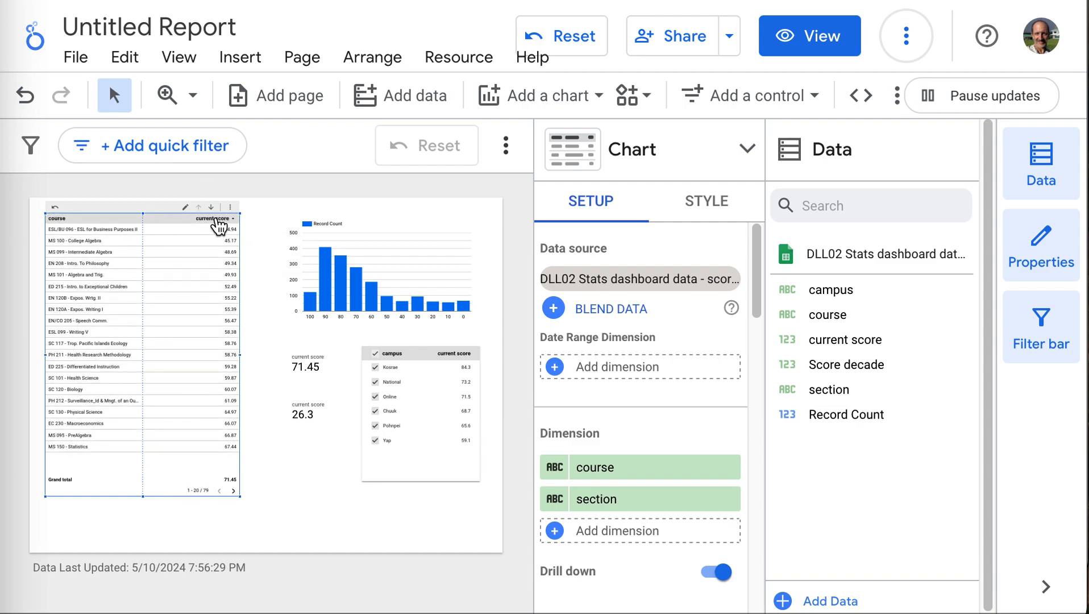
{"action": "left_click", "coordinate": [265, 226]}
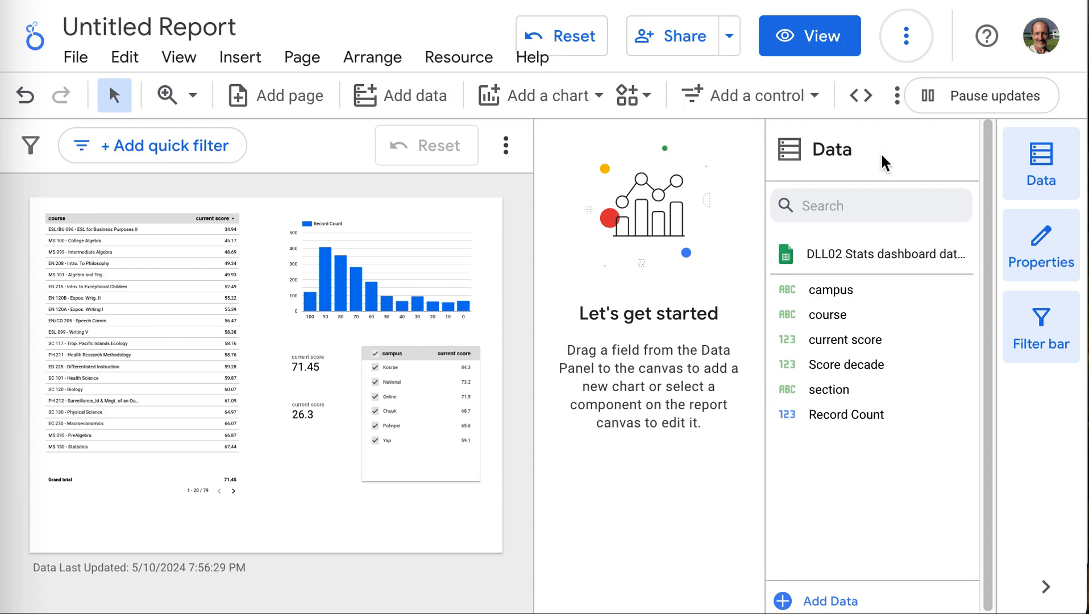
Step: Apply the Groovy theme to the report
{"action": "left_click", "coordinate": [897, 98]}
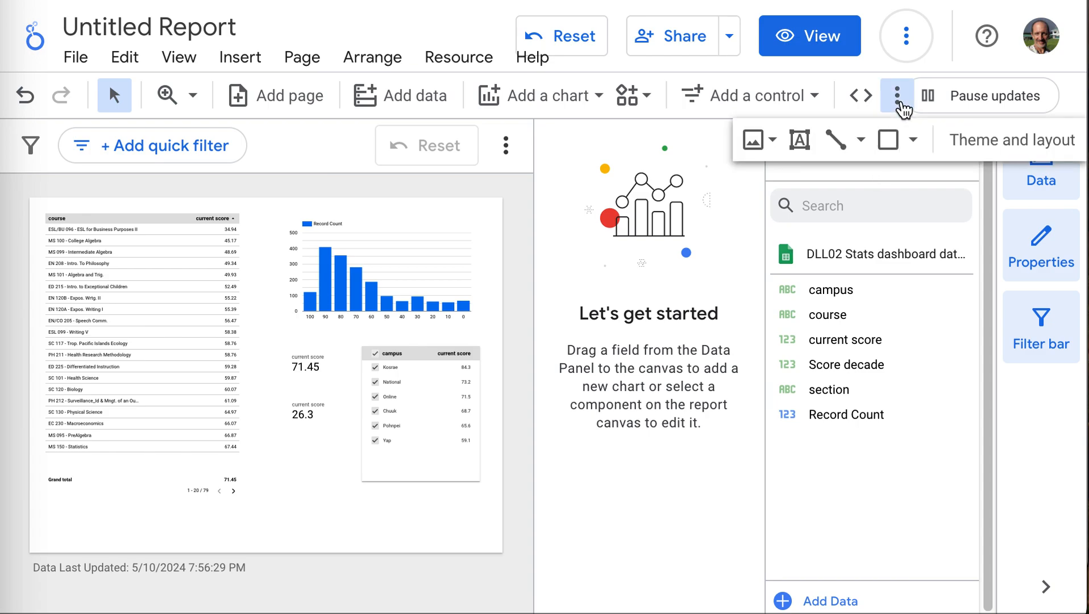
{"action": "left_click", "coordinate": [985, 142]}
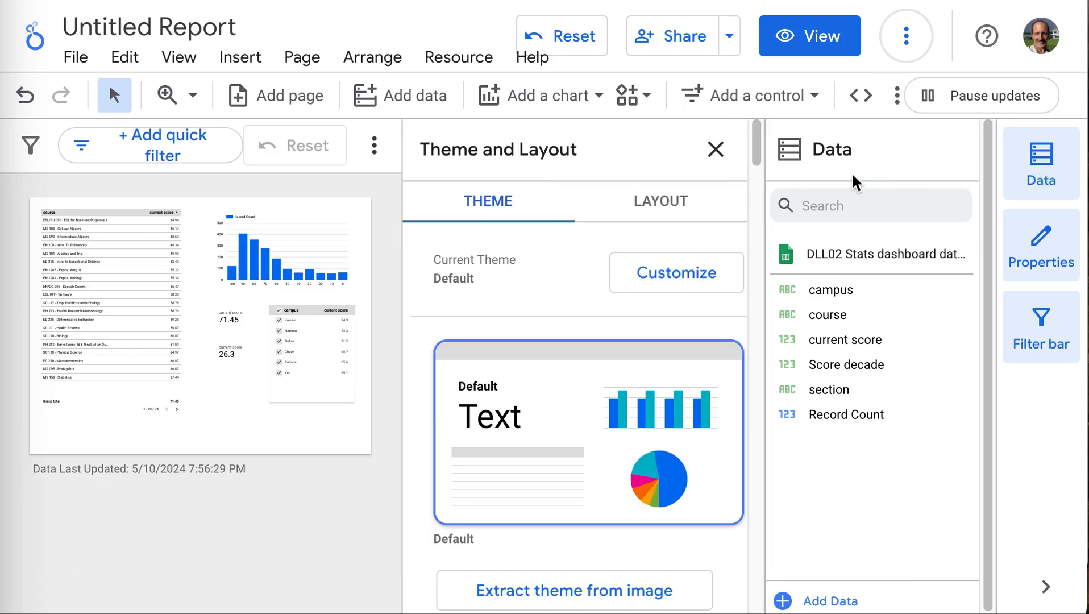
{"action": "scroll", "coordinate": [641, 362], "scroll_direction": "down", "scroll_amount": 7}
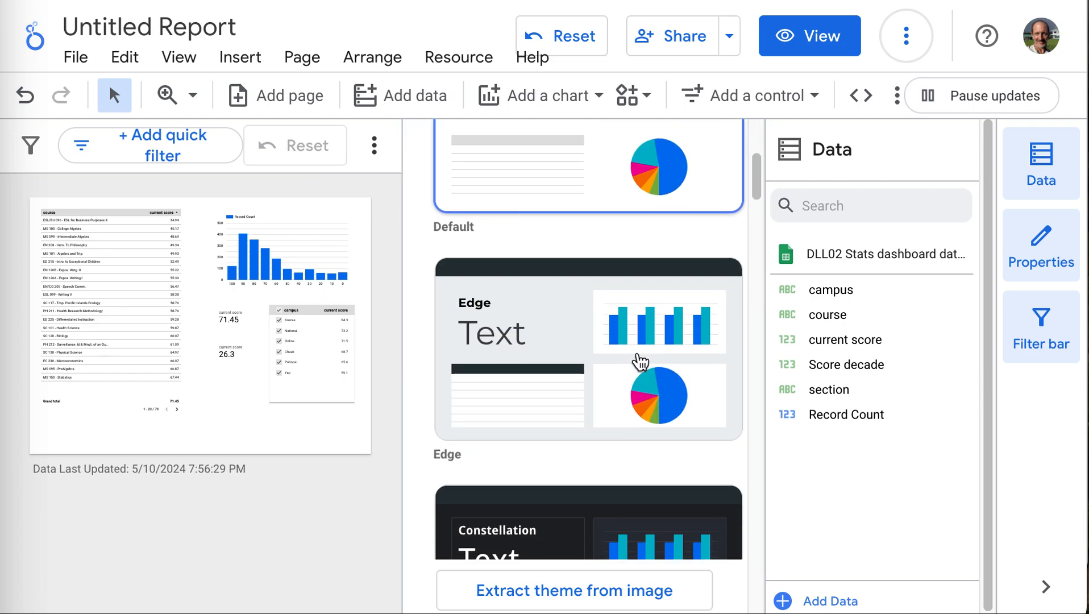
{"action": "scroll", "coordinate": [641, 363], "scroll_direction": "down", "scroll_amount": 3}
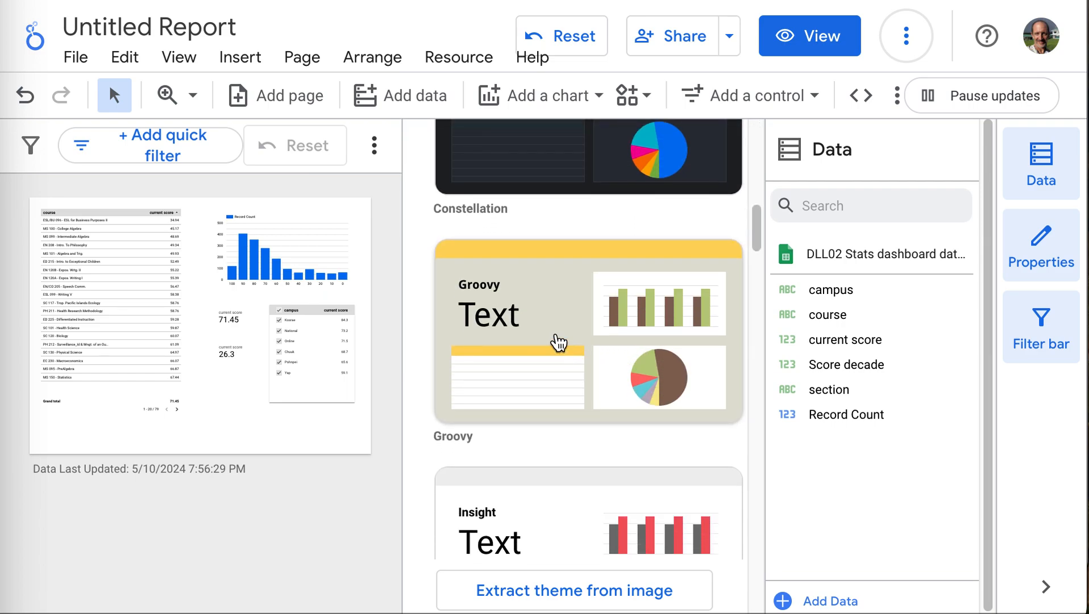
{"action": "left_click", "coordinate": [551, 327]}
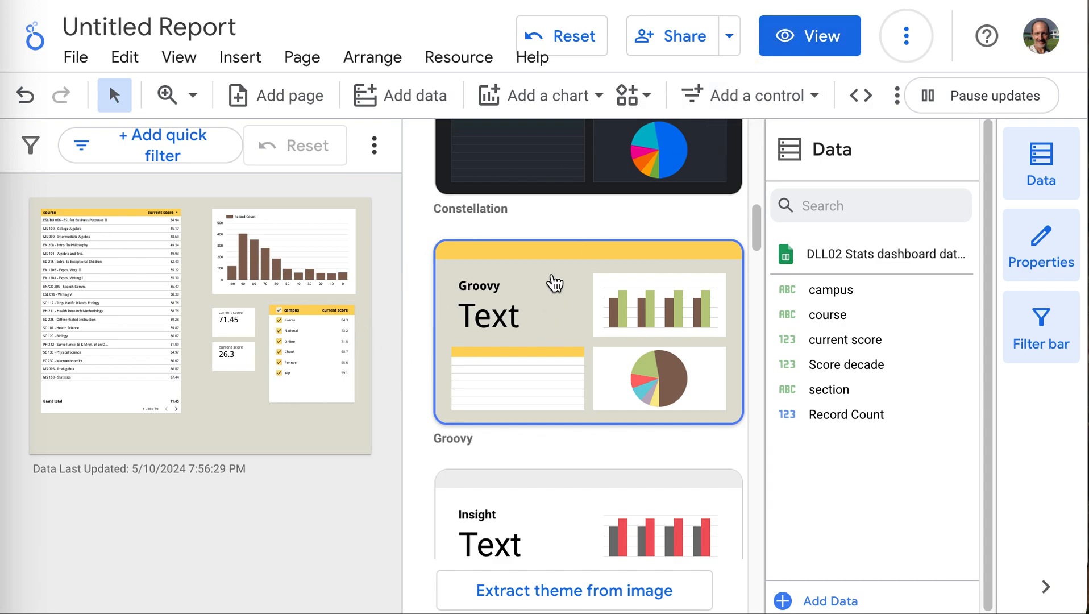
{"action": "scroll", "coordinate": [554, 282], "scroll_direction": "down", "scroll_amount": 1}
{"action": "scroll", "coordinate": [555, 282], "scroll_direction": "up", "scroll_amount": 1}
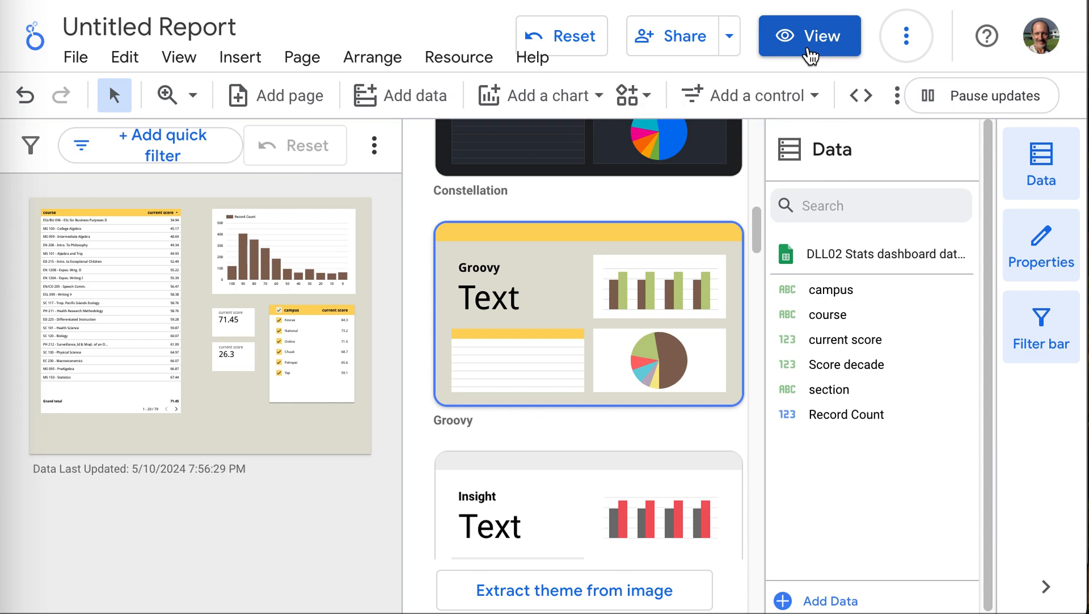
Step: Switch the report to view mode and test drilling the course table down one level and back up
{"action": "left_click", "coordinate": [810, 55]}
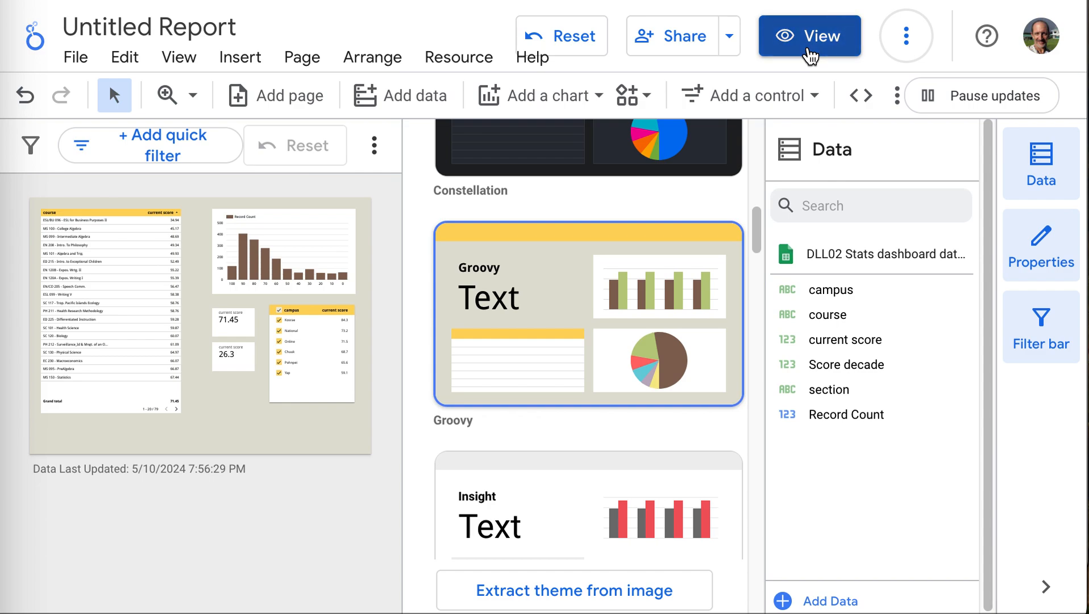
{"action": "scroll", "coordinate": [588, 221], "scroll_direction": "left", "scroll_amount": 3}
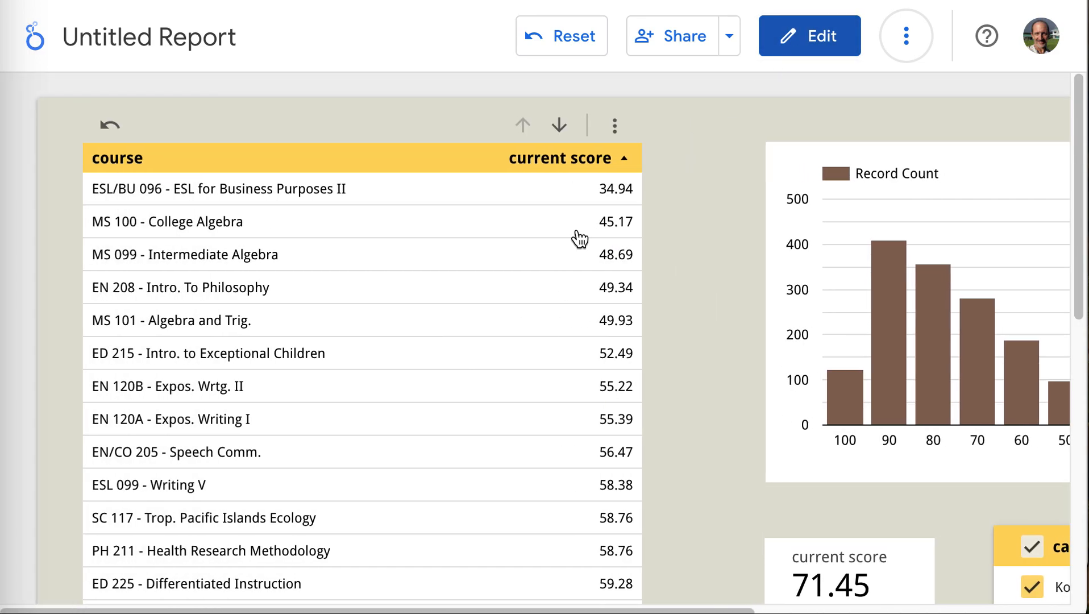
{"action": "left_click", "coordinate": [546, 140]}
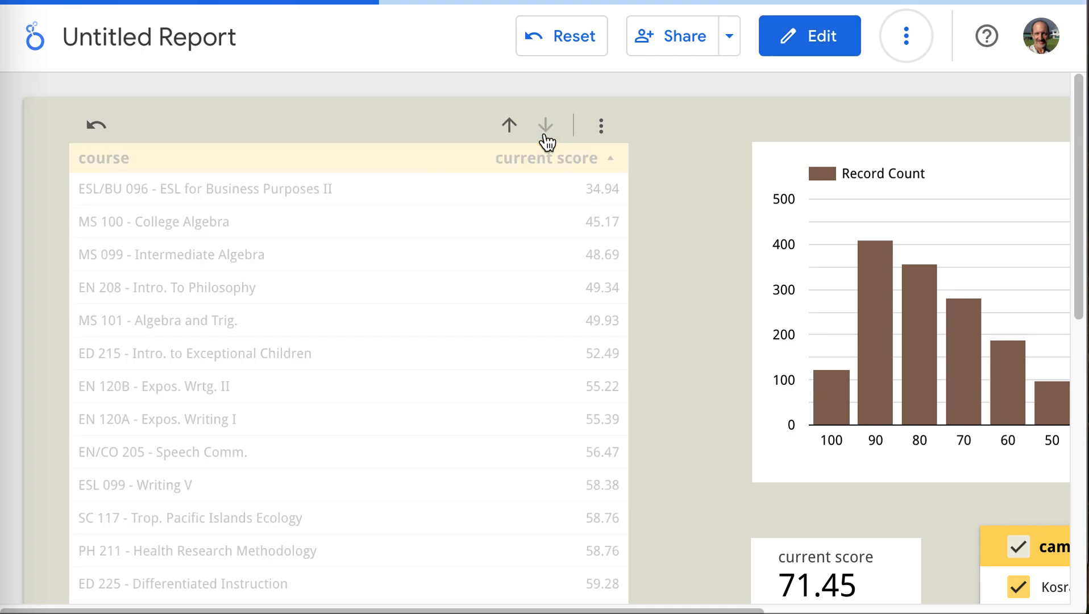
{"action": "left_click", "coordinate": [510, 125]}
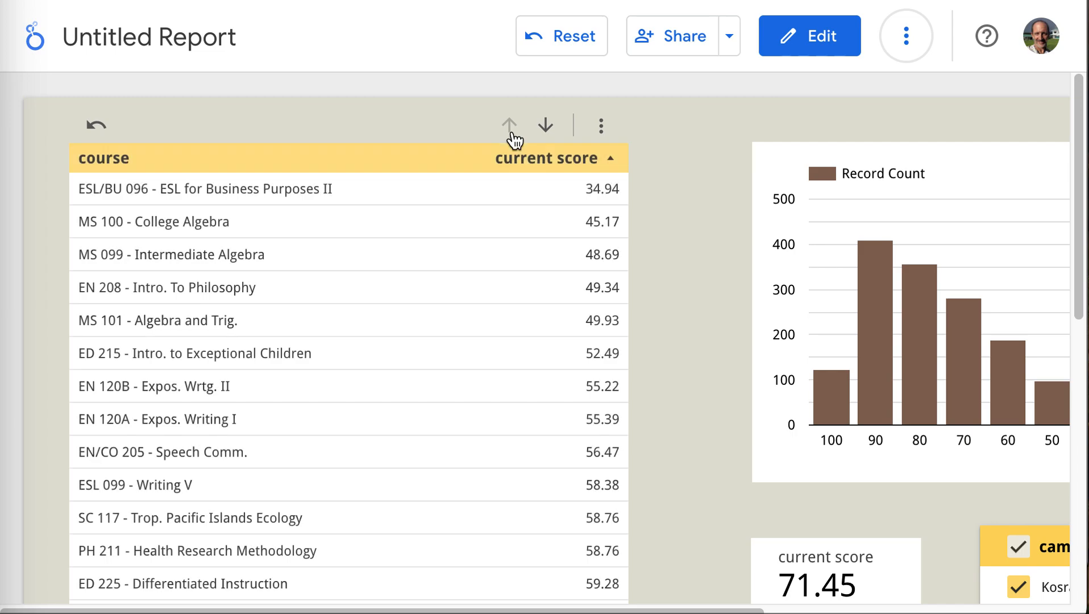
Step: Filter the report to MS 099 - Intermediate Algebra from the course table and view the filtered column chart
{"action": "left_click", "coordinate": [612, 259]}
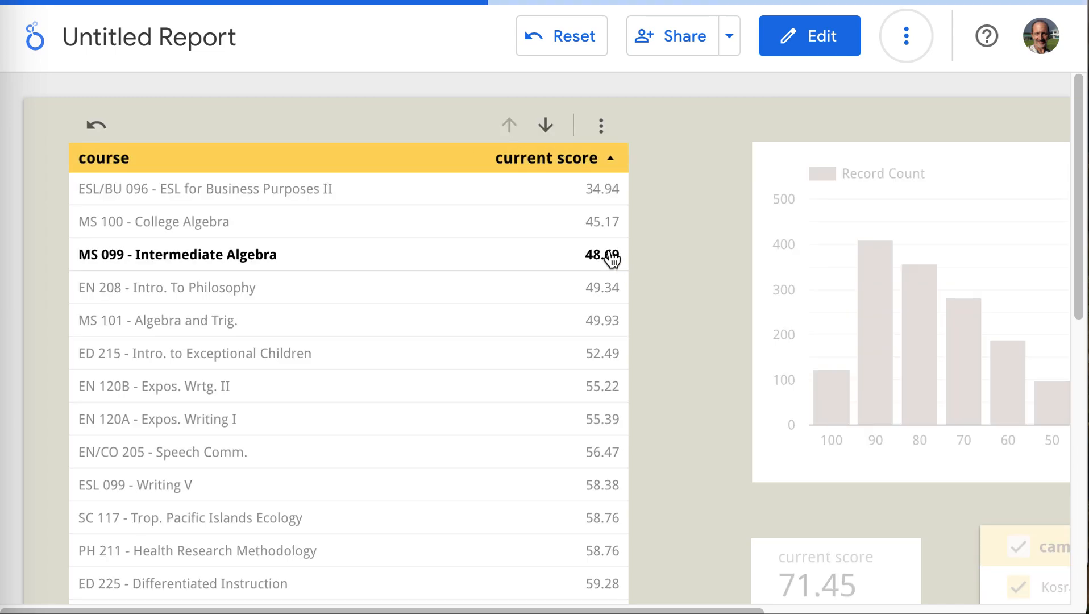
{"action": "scroll", "coordinate": [728, 279], "scroll_direction": "right", "scroll_amount": 3}
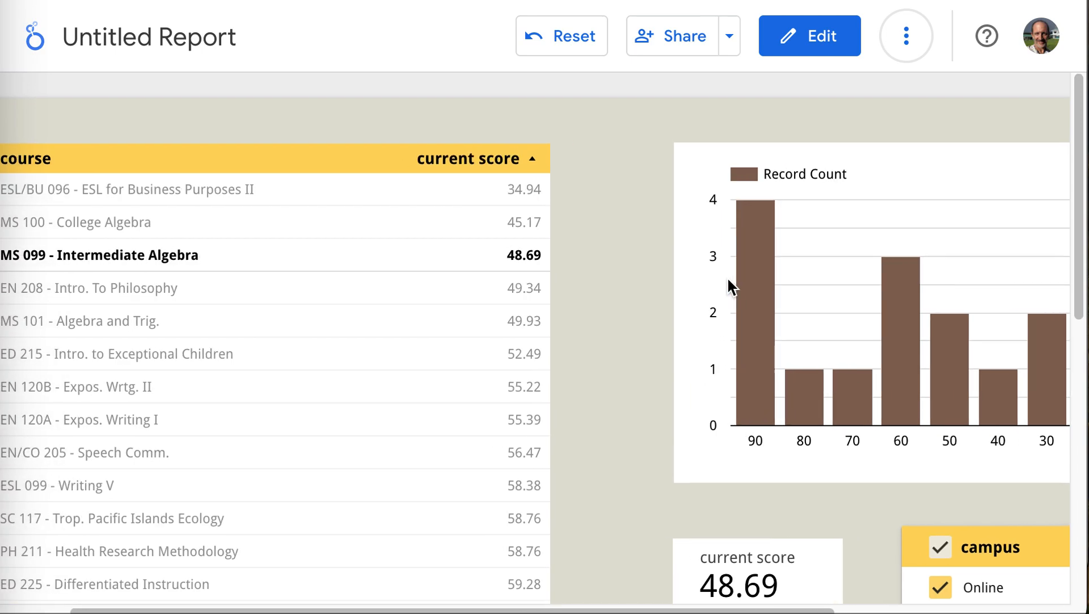
{"action": "scroll", "coordinate": [728, 284], "scroll_direction": "right", "scroll_amount": 8}
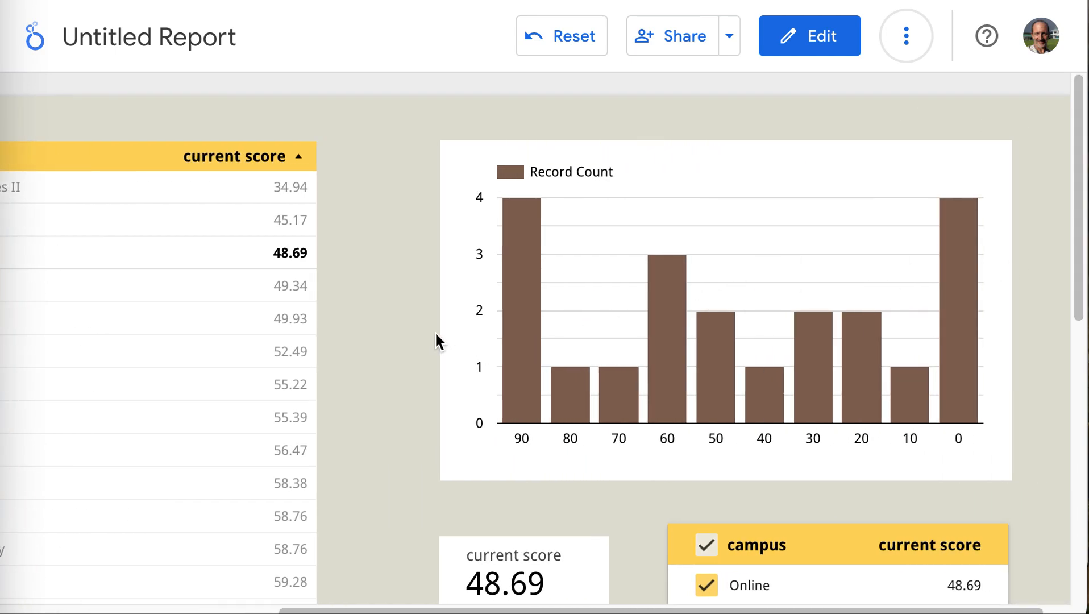
Step: Examine the two scorecards, the campus list and the column chart for the selected course
{"action": "scroll", "coordinate": [435, 335], "scroll_direction": "left", "scroll_amount": 1}
{"action": "scroll", "coordinate": [435, 335], "scroll_direction": "down", "scroll_amount": 3}
{"action": "scroll", "coordinate": [435, 330], "scroll_direction": "down", "scroll_amount": 3}
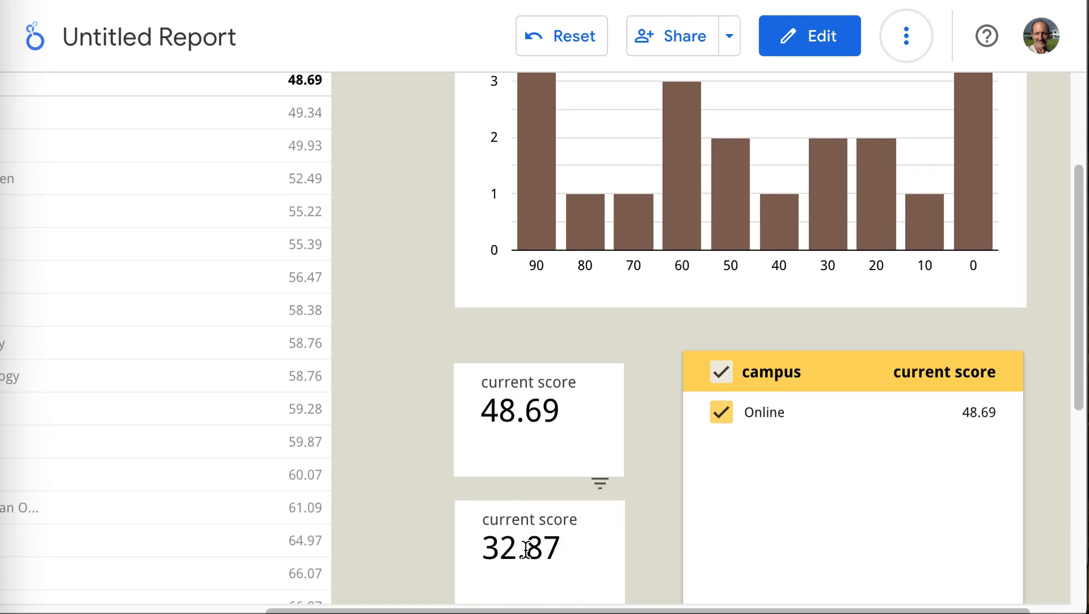
{"action": "scroll", "coordinate": [444, 483], "scroll_direction": "down", "scroll_amount": 2}
{"action": "scroll", "coordinate": [445, 484], "scroll_direction": "left", "scroll_amount": 1}
{"action": "scroll", "coordinate": [444, 482], "scroll_direction": "down", "scroll_amount": 6}
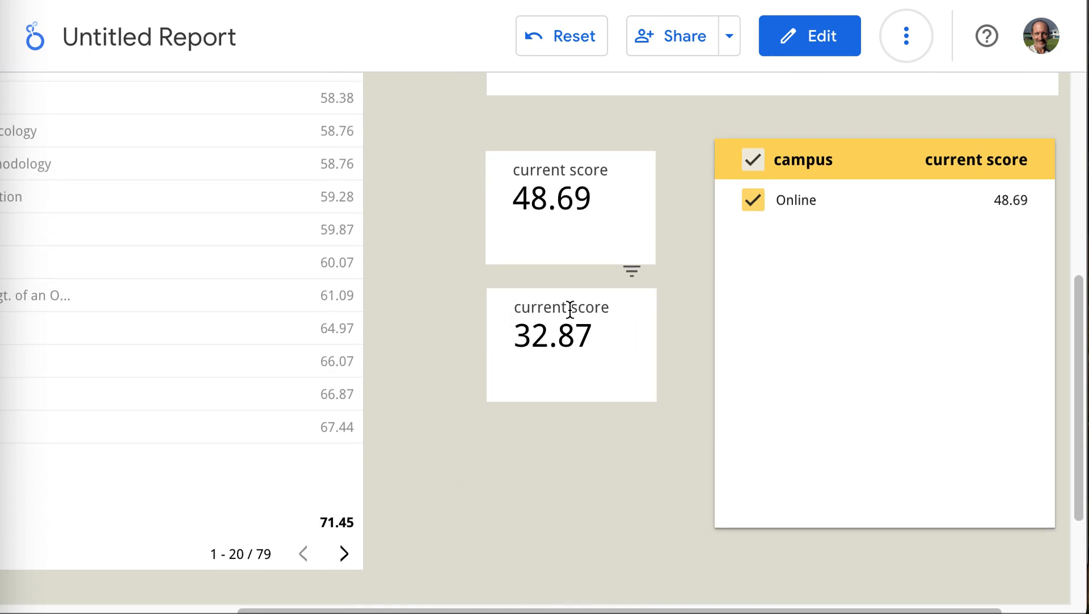
{"action": "scroll", "coordinate": [557, 358], "scroll_direction": "up", "scroll_amount": 4}
{"action": "scroll", "coordinate": [558, 353], "scroll_direction": "up", "scroll_amount": 1}
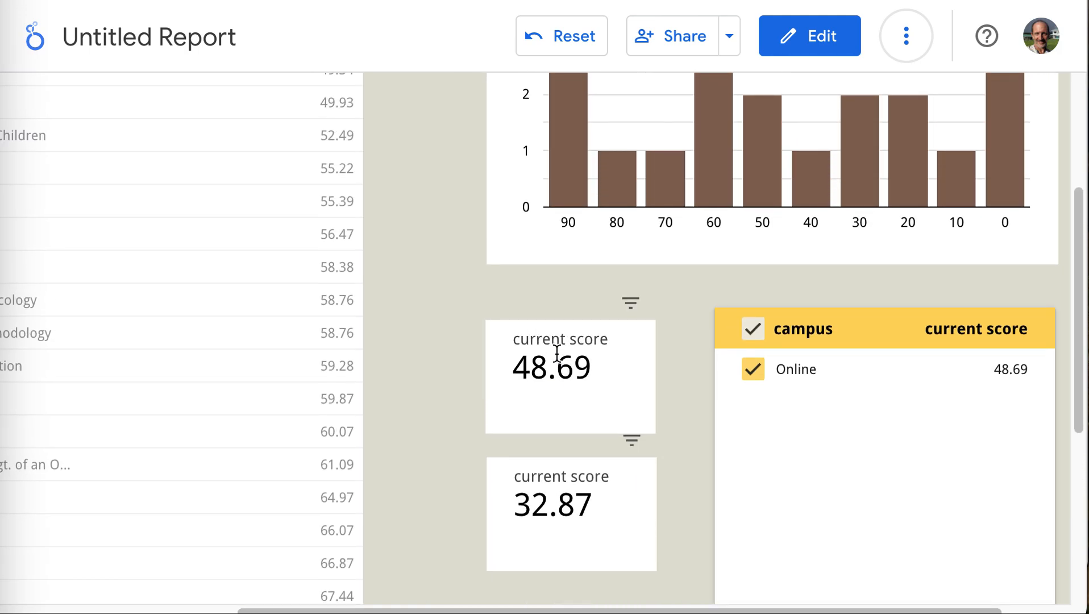
{"action": "scroll", "coordinate": [557, 353], "scroll_direction": "up", "scroll_amount": 1}
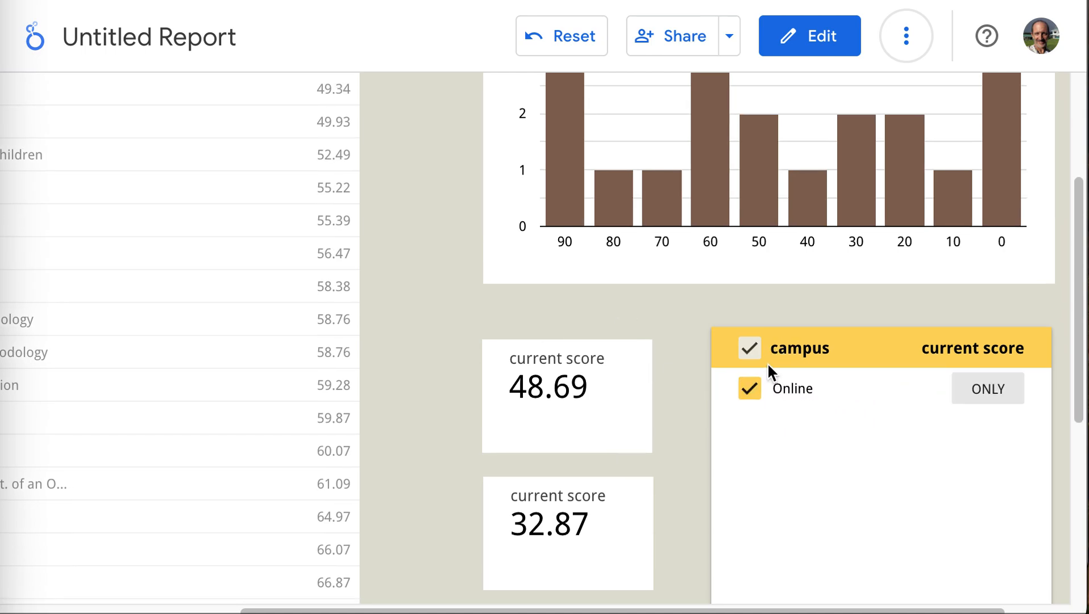
{"action": "scroll", "coordinate": [808, 364], "scroll_direction": "up", "scroll_amount": 5}
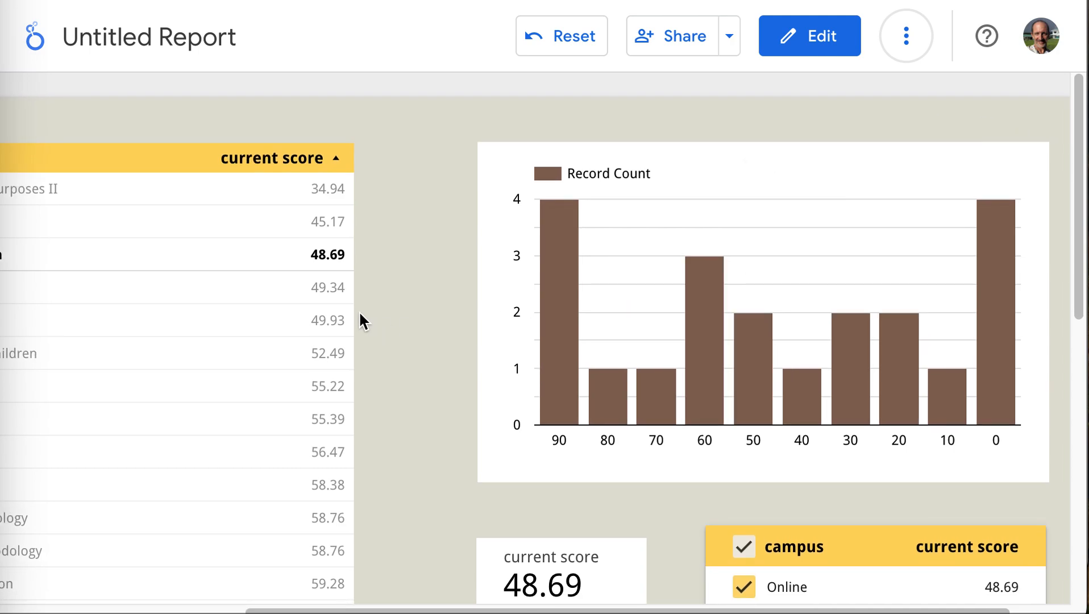
{"action": "scroll", "coordinate": [358, 311], "scroll_direction": "left", "scroll_amount": 3}
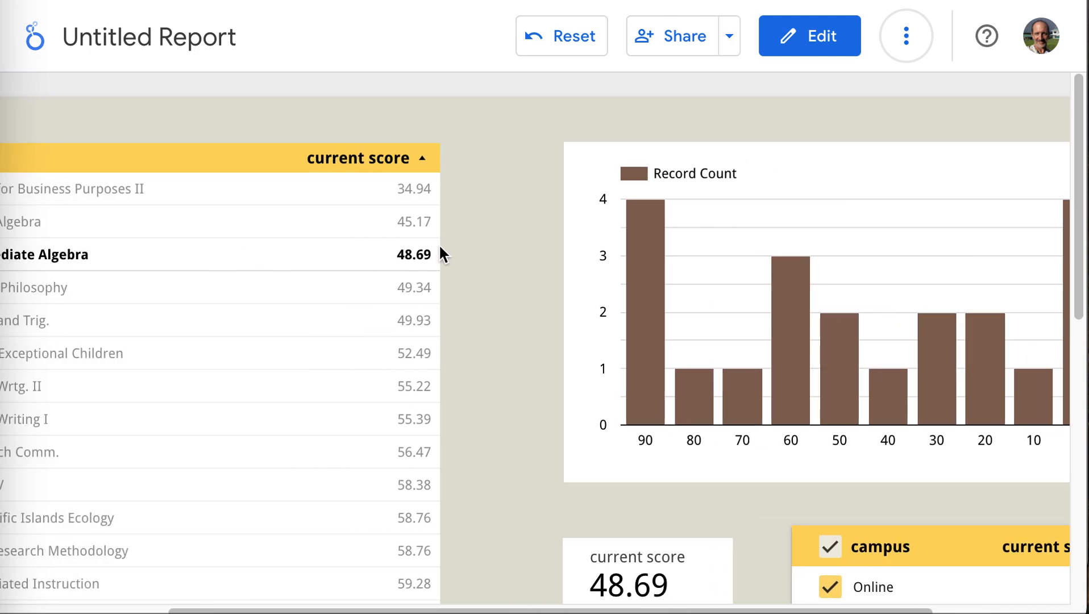
Step: Clear the MS 099 - Intermediate Algebra filter from the course table and view the full column chart
{"action": "left_click", "coordinate": [417, 257]}
{"action": "scroll", "coordinate": [509, 313], "scroll_direction": "down", "scroll_amount": 1}
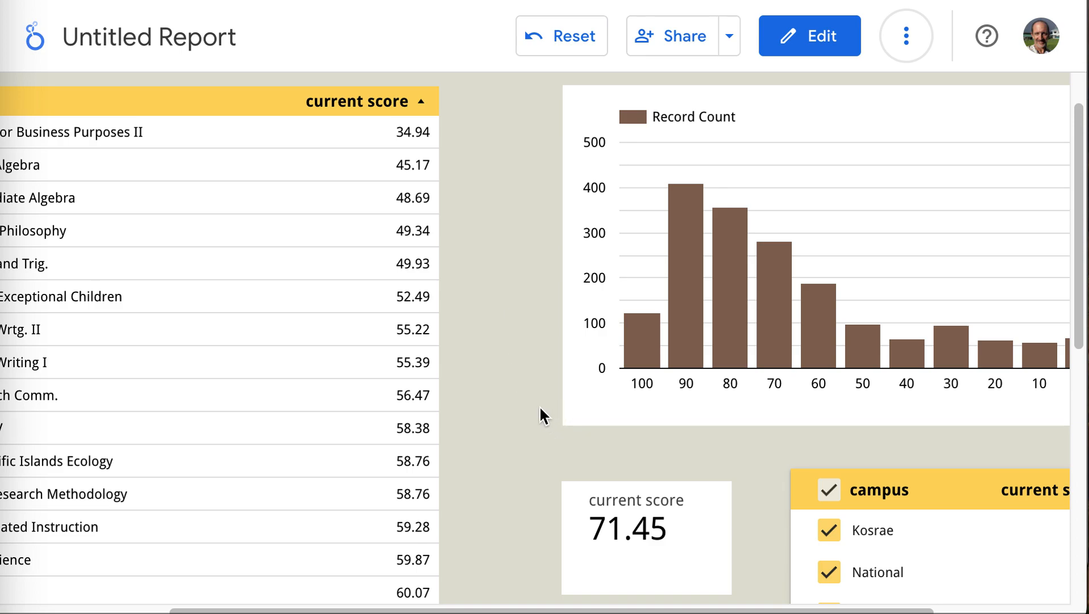
{"action": "scroll", "coordinate": [525, 395], "scroll_direction": "right", "scroll_amount": 3}
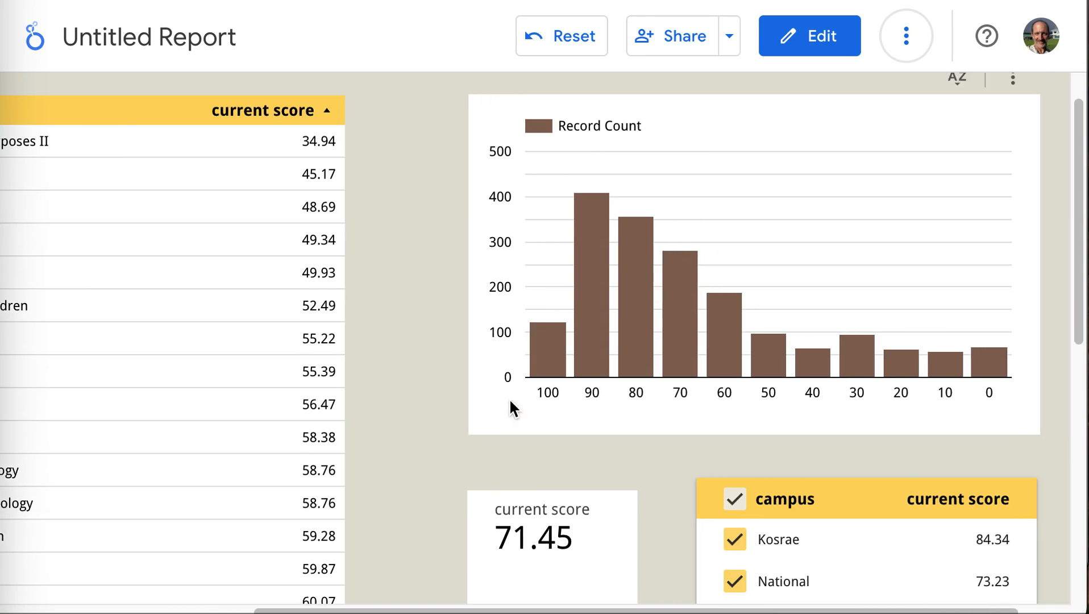
Step: Filter the report to the 0 score decade from the column chart and examine the scorecards, campus list and course table
{"action": "left_click", "coordinate": [978, 364]}
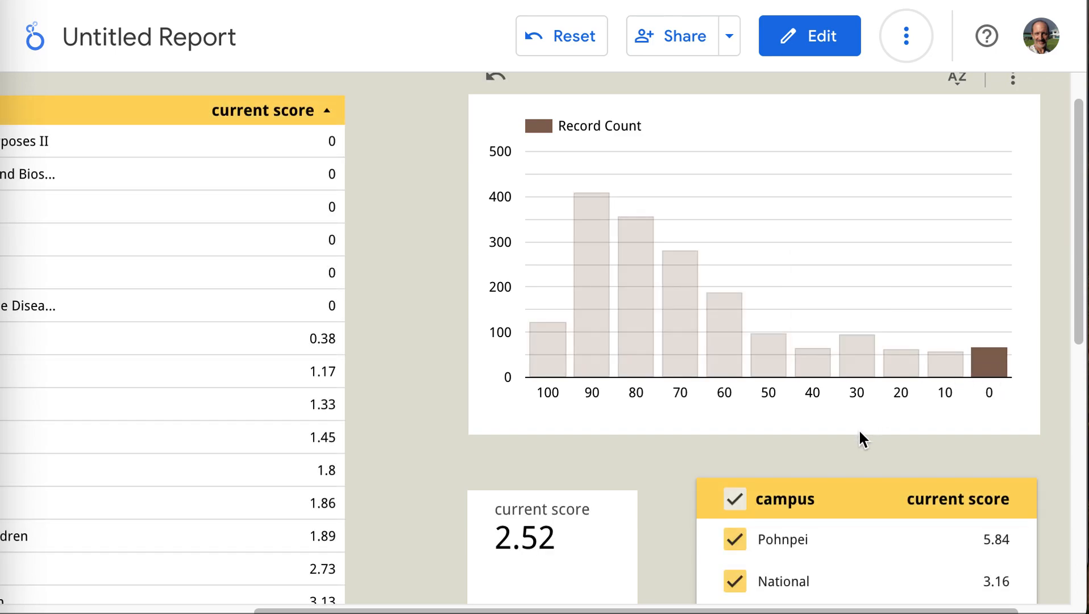
{"action": "scroll", "coordinate": [833, 451], "scroll_direction": "down", "scroll_amount": 5}
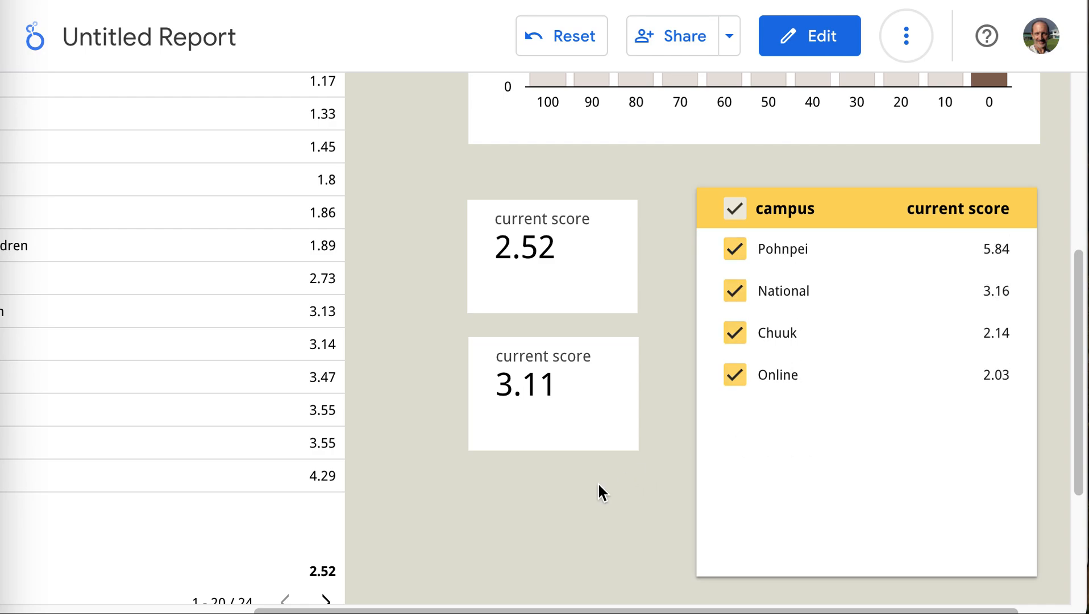
{"action": "scroll", "coordinate": [551, 494], "scroll_direction": "left", "scroll_amount": 5}
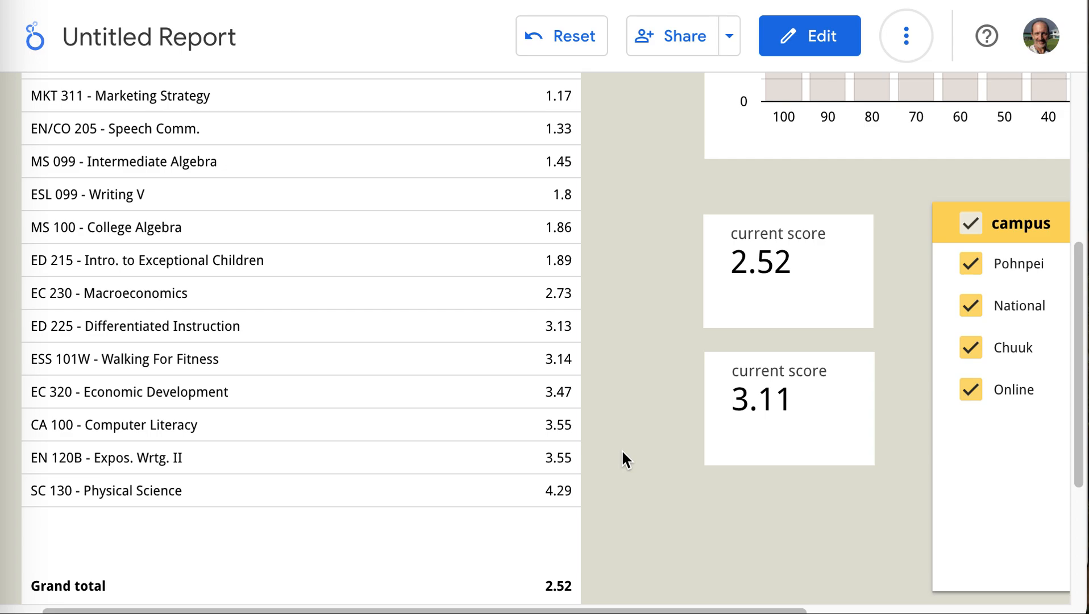
{"action": "scroll", "coordinate": [614, 470], "scroll_direction": "up", "scroll_amount": 5}
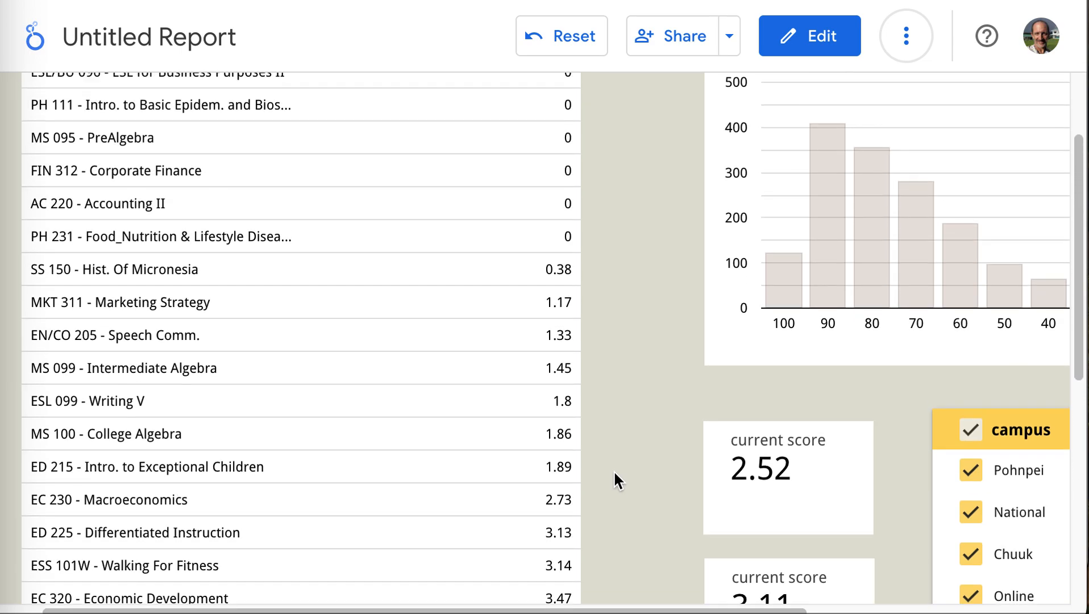
{"action": "scroll", "coordinate": [613, 481], "scroll_direction": "up", "scroll_amount": 1}
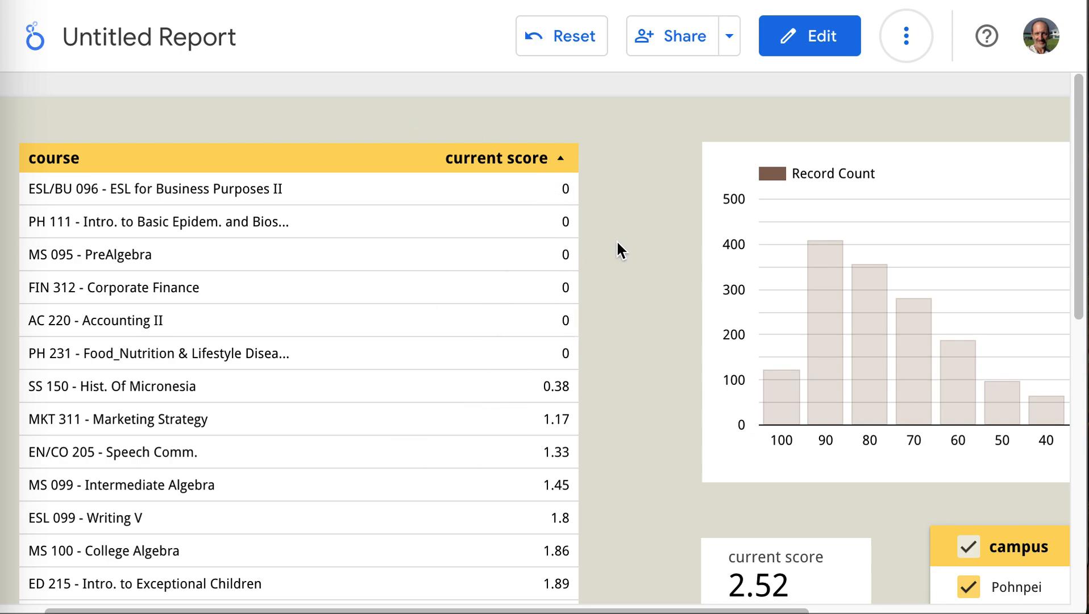
{"action": "scroll", "coordinate": [621, 299], "scroll_direction": "right", "scroll_amount": 5}
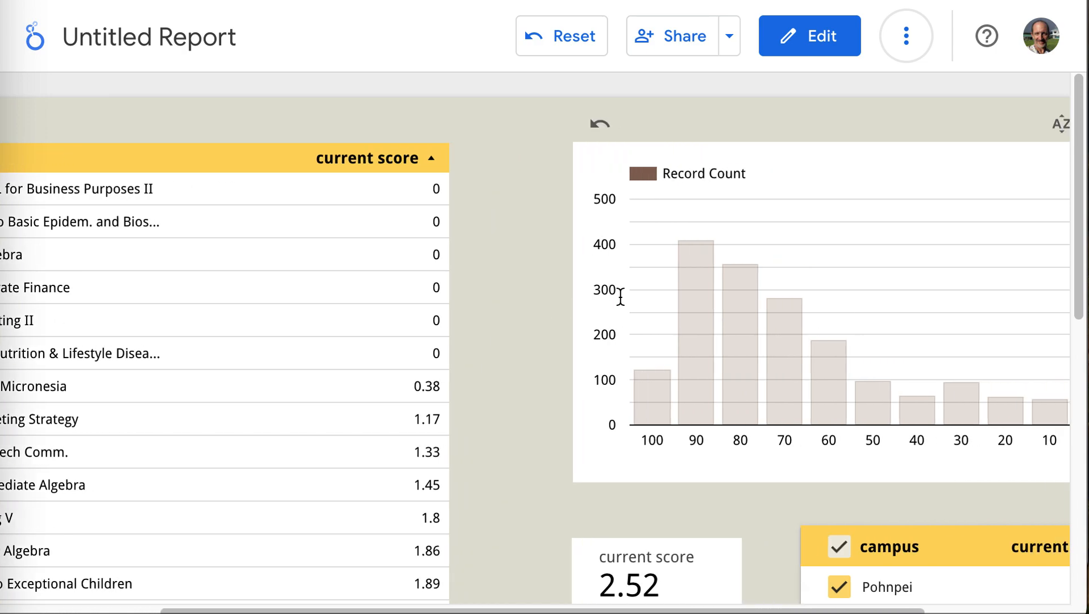
Step: Clear the 0 score decade filter and review the scorecards, campus list and column chart for all scores
{"action": "left_click", "coordinate": [992, 416]}
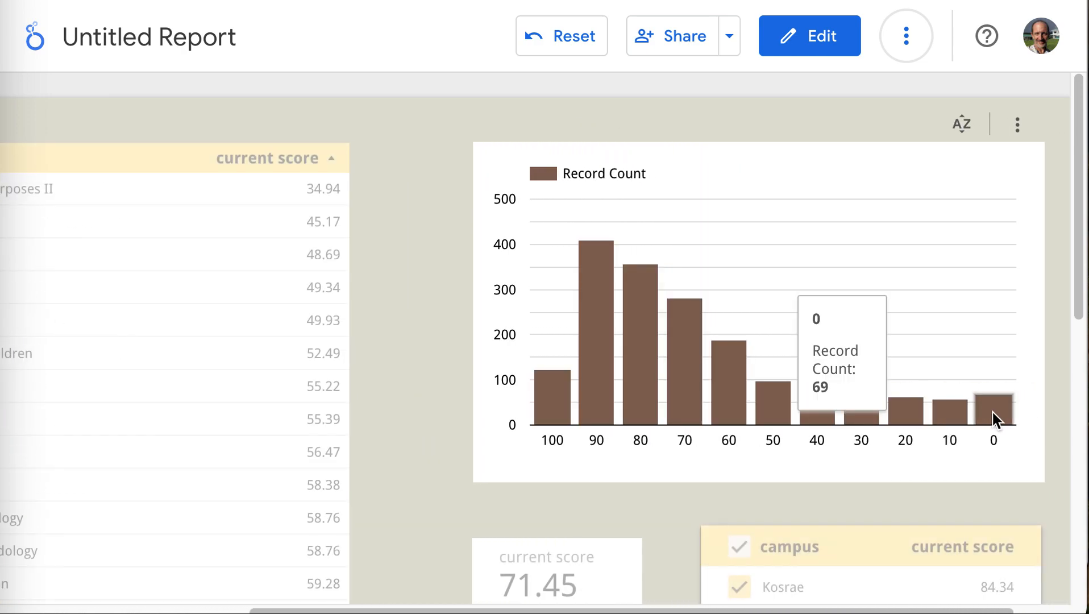
{"action": "scroll", "coordinate": [426, 382], "scroll_direction": "down", "scroll_amount": 6}
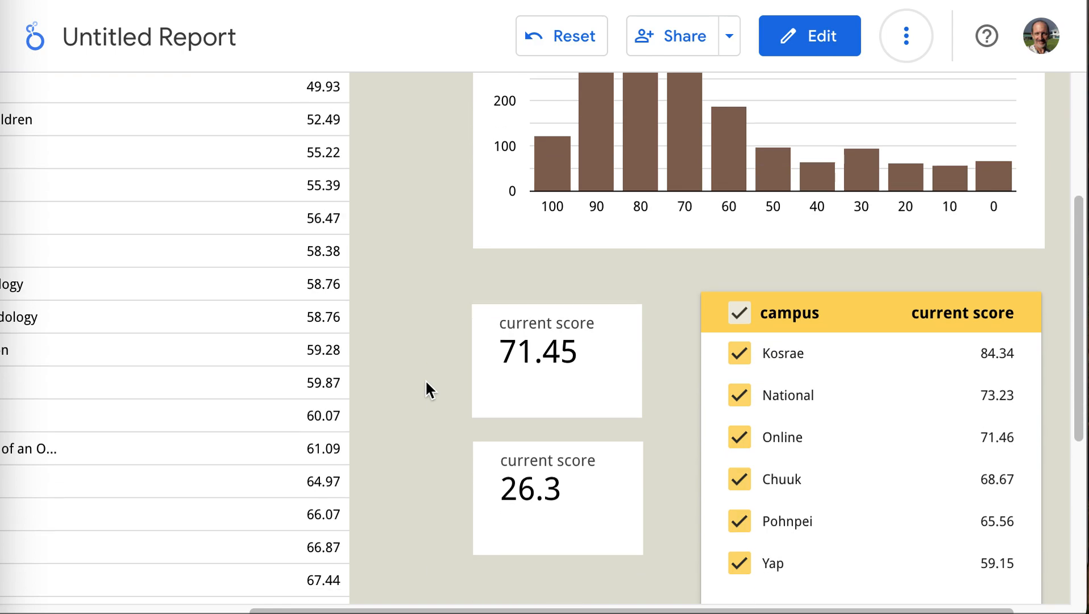
{"action": "scroll", "coordinate": [426, 380], "scroll_direction": "up", "scroll_amount": 6}
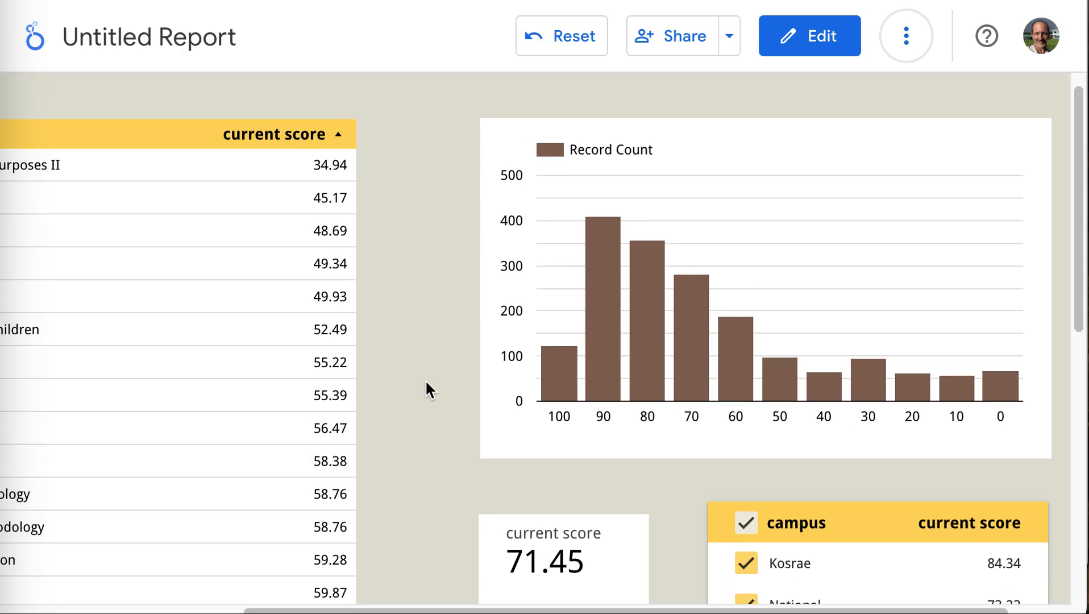
{"action": "scroll", "coordinate": [370, 149], "scroll_direction": "left", "scroll_amount": 3}
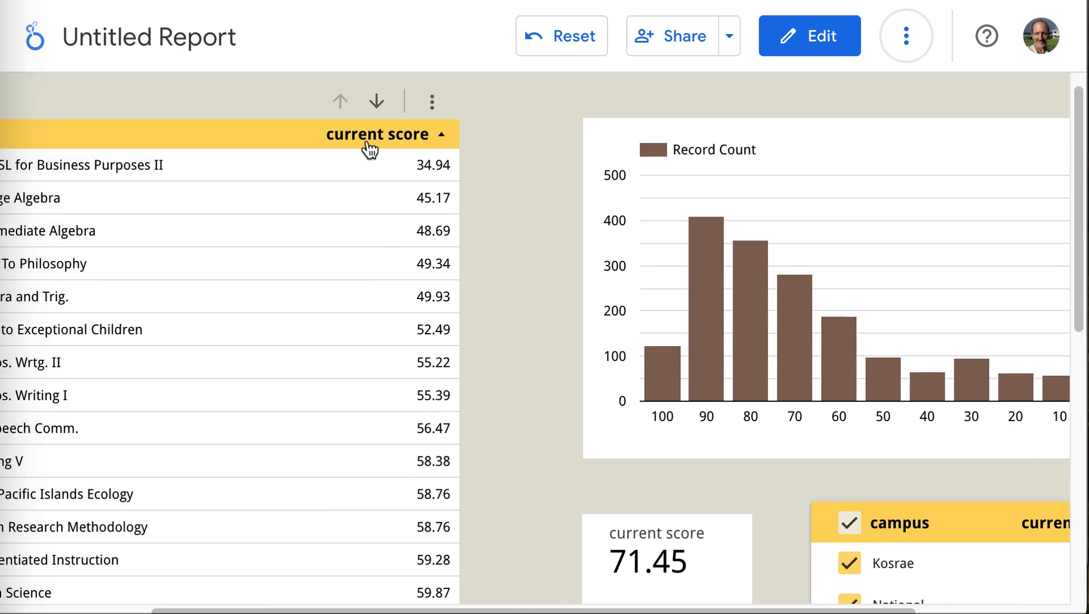
Step: Rename the report in edit mode to "Data dashboard for" followed by the owner's first name, and return it to view mode
{"action": "double_click", "coordinate": [189, 41]}
{"action": "left_click", "coordinate": [813, 48]}
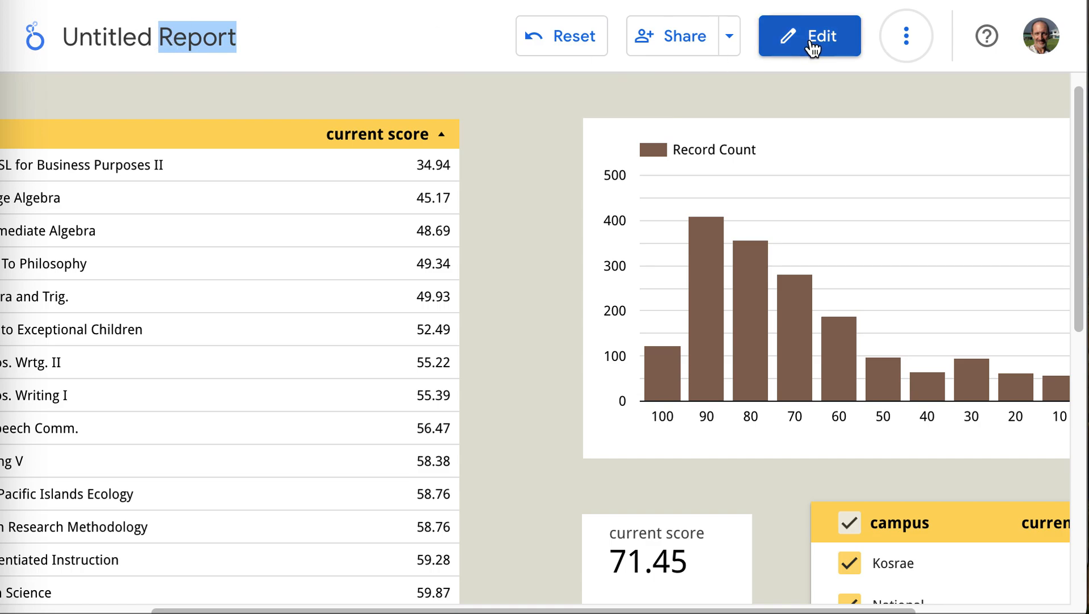
{"action": "left_click", "coordinate": [228, 44]}
{"action": "left_click", "coordinate": [251, 48]}
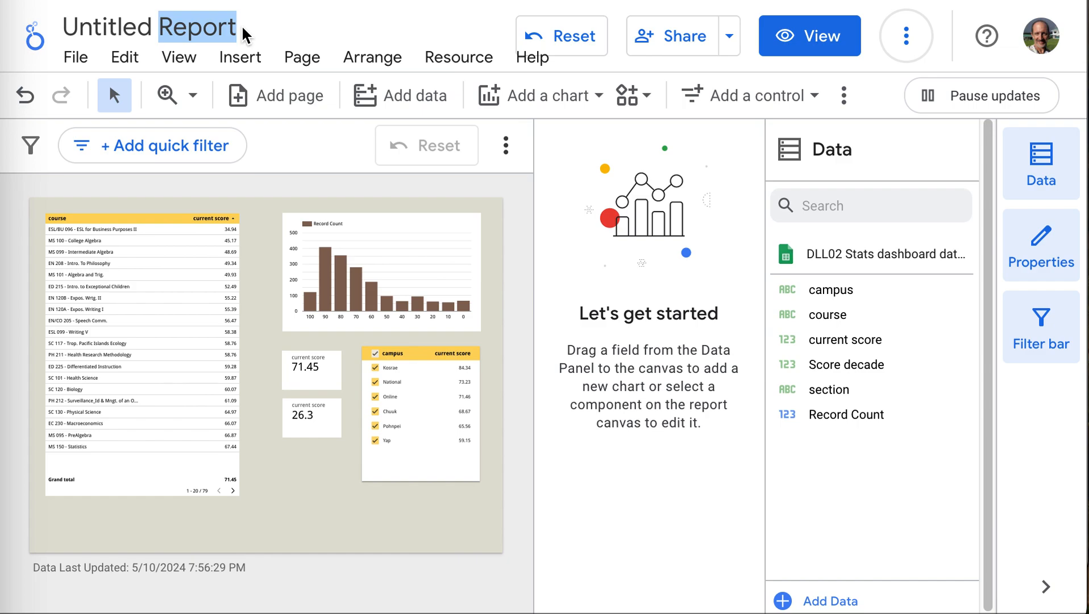
{"action": "left_click", "coordinate": [235, 27]}
{"action": "key", "text": "BackSpace"}
{"action": "key", "text": "BackSpace"}
{"action": "key", "text": "BackSpace"}
{"action": "key", "text": "BackSpace"}
{"action": "key", "text": "BackSpace"}
{"action": "key", "text": "BackSpace"}
{"action": "key", "text": "BackSpace"}
{"action": "key", "text": "BackSpace"}
{"action": "key", "text": "BackSpace"}
{"action": "key", "text": "BackSpace"}
{"action": "key", "text": "BackSpace"}
{"action": "key", "text": "BackSpace"}
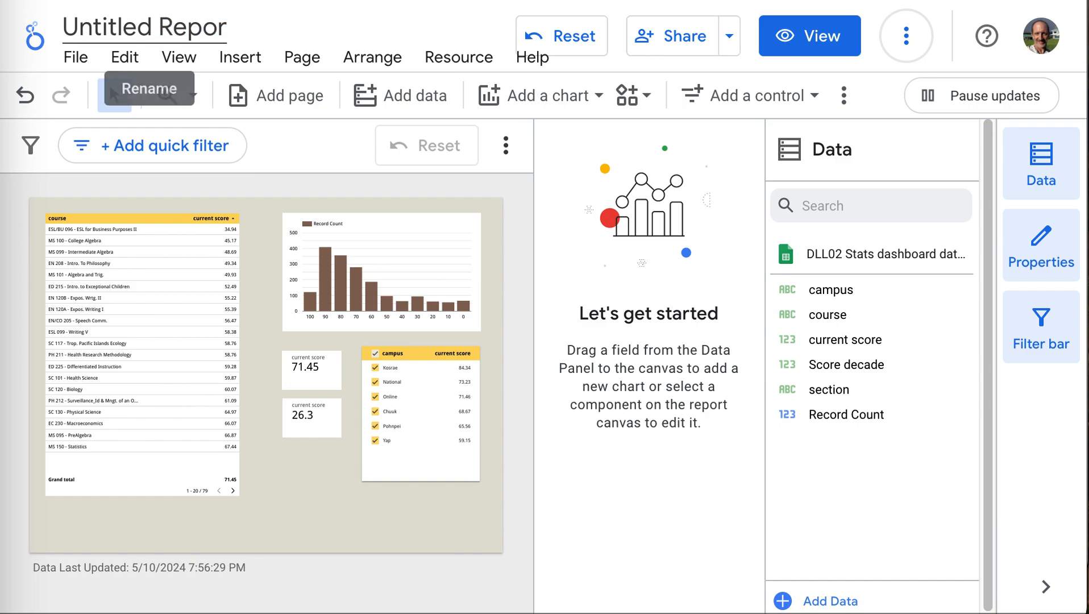
{"action": "key", "text": "BackSpace"}
{"action": "key", "text": "BackSpace"}
{"action": "key", "text": "BackSpace"}
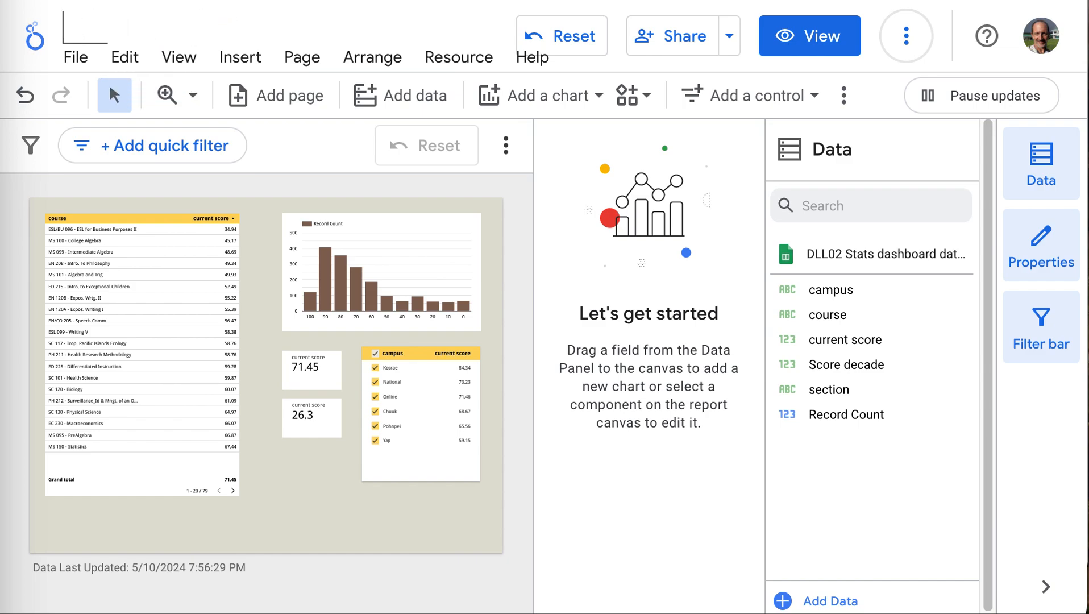
{"action": "type", "text": "Data das"}
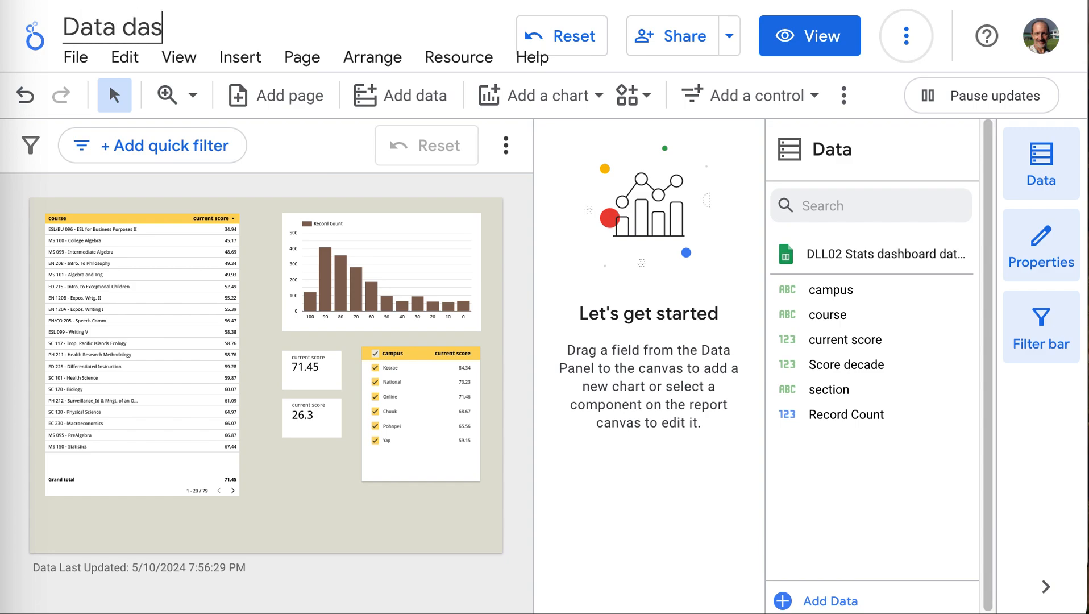
{"action": "type", "text": "hboard for Dana"}
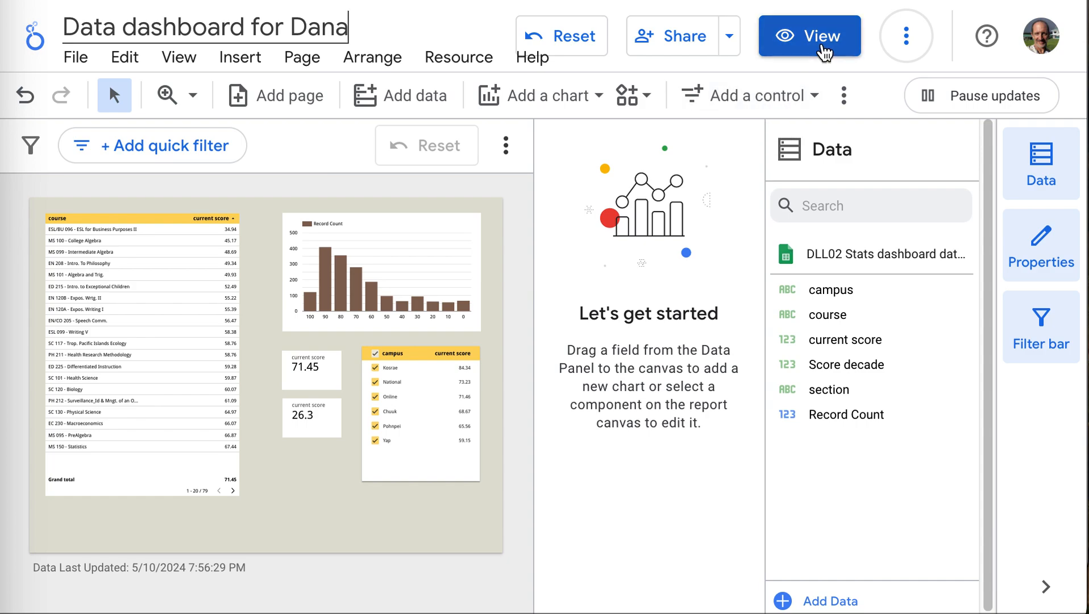
{"action": "left_click", "coordinate": [822, 44]}
Step: View the report's sharing settings and the form for adding people and groups, and close them without sharing
{"action": "left_click", "coordinate": [679, 38]}
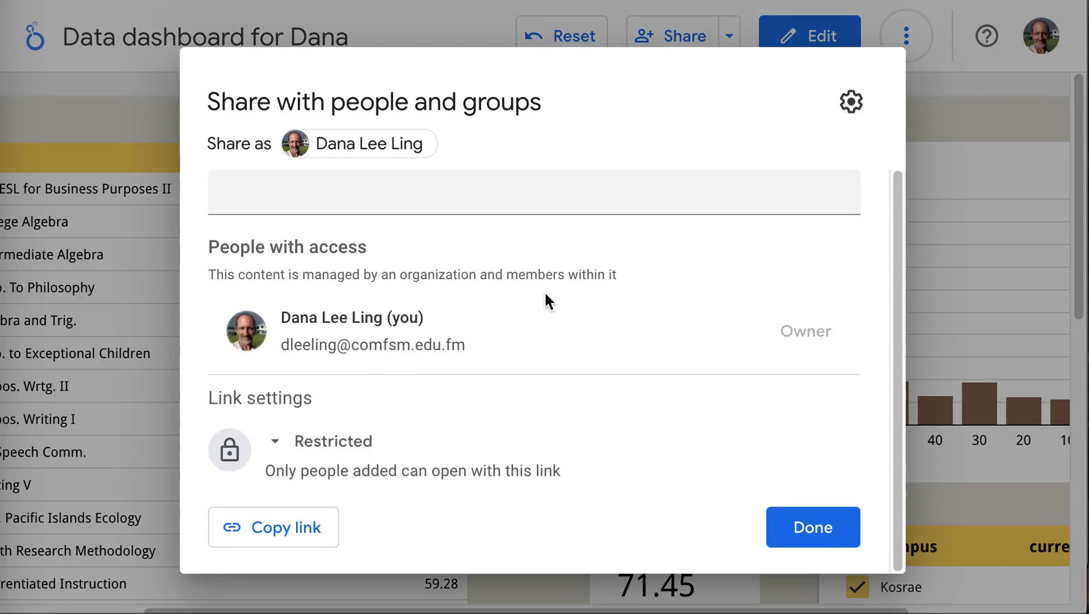
{"action": "left_click", "coordinate": [451, 208]}
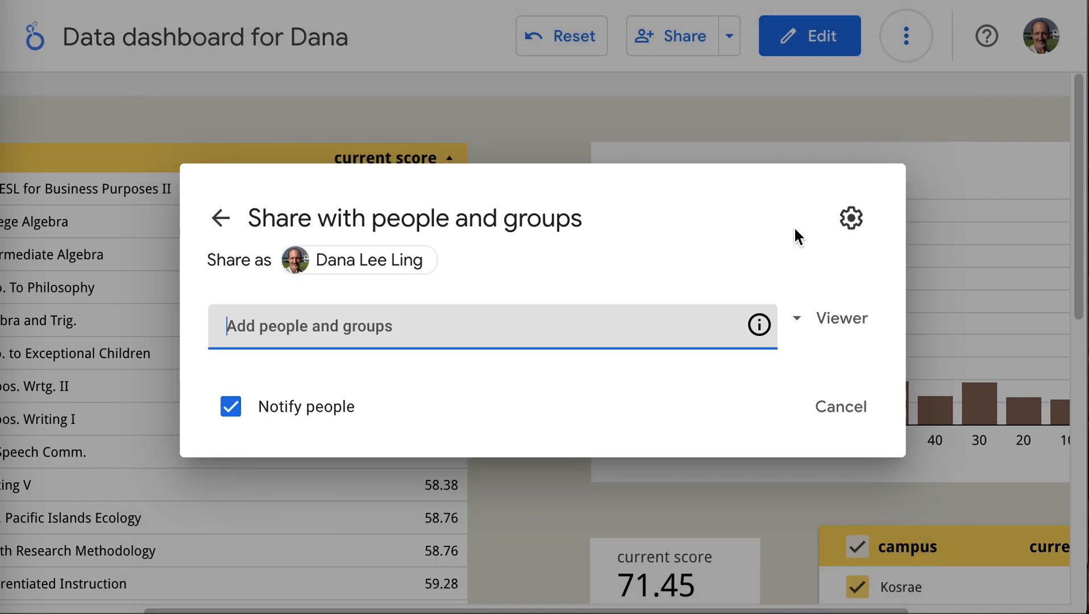
{"action": "left_click", "coordinate": [840, 410]}
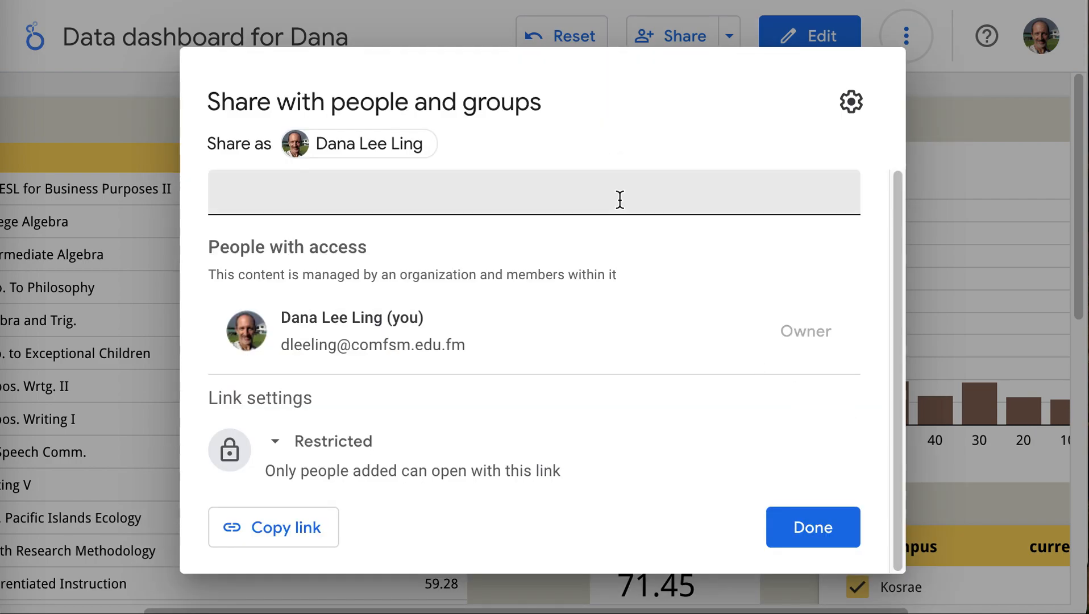
{"action": "left_click", "coordinate": [803, 527]}
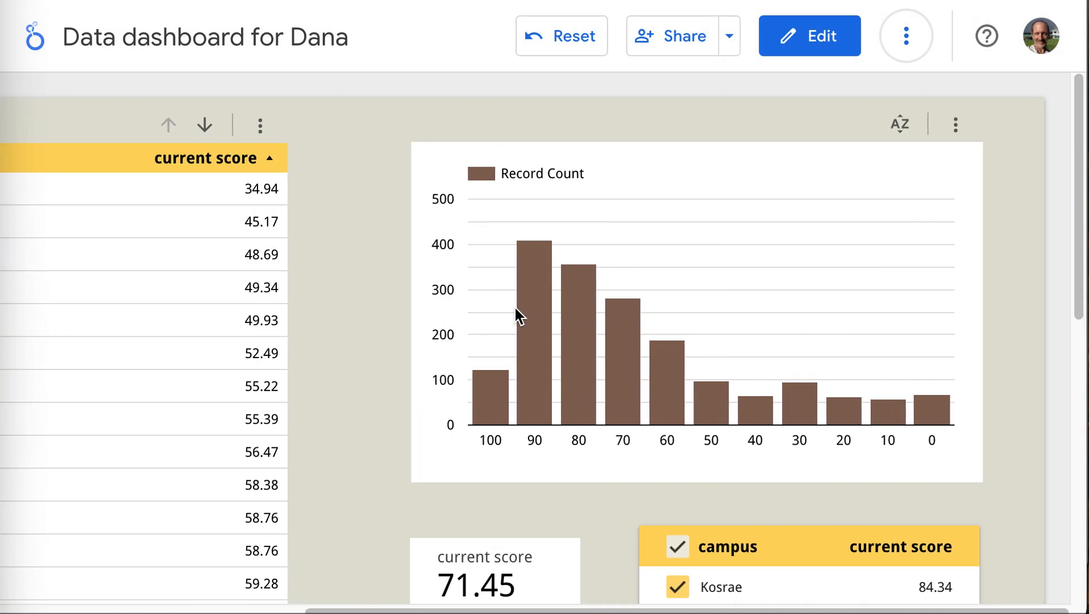
Step: Filter the report to the 90 score decade from the column chart and examine the scorecard, campus list and course table
{"action": "scroll", "coordinate": [517, 316], "scroll_direction": "down", "scroll_amount": 10}
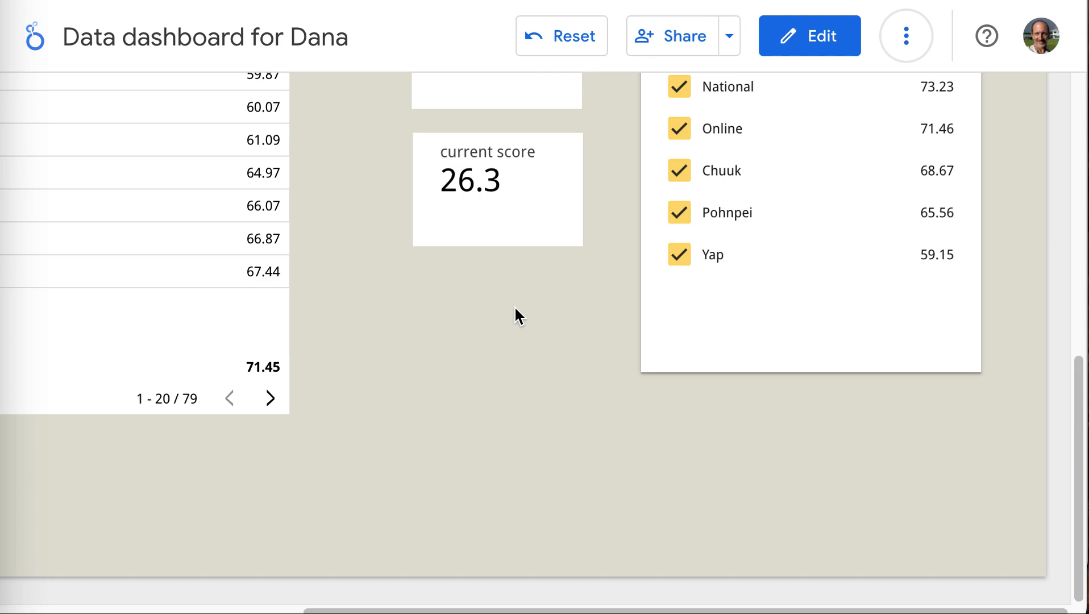
{"action": "scroll", "coordinate": [472, 356], "scroll_direction": "left", "scroll_amount": 6}
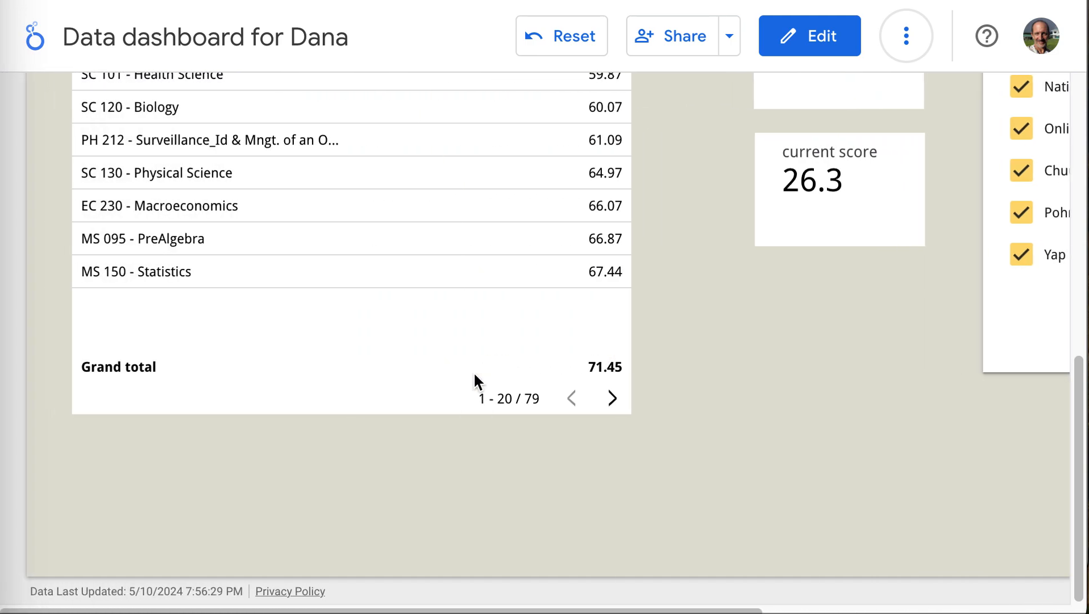
{"action": "scroll", "coordinate": [482, 441], "scroll_direction": "up", "scroll_amount": 7}
{"action": "scroll", "coordinate": [481, 441], "scroll_direction": "right", "scroll_amount": 4}
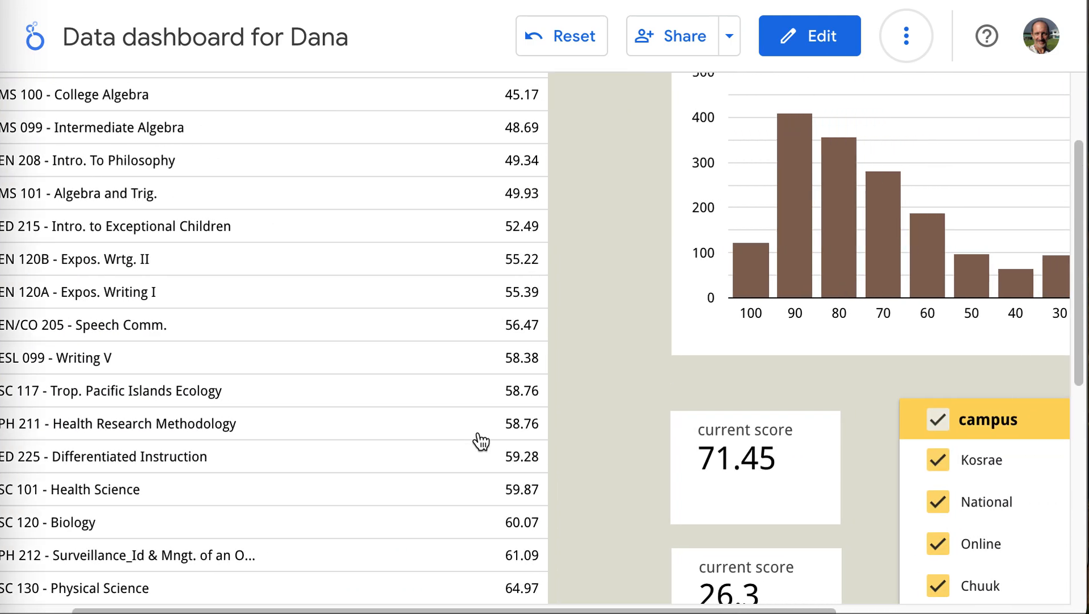
{"action": "scroll", "coordinate": [481, 441], "scroll_direction": "up", "scroll_amount": 1}
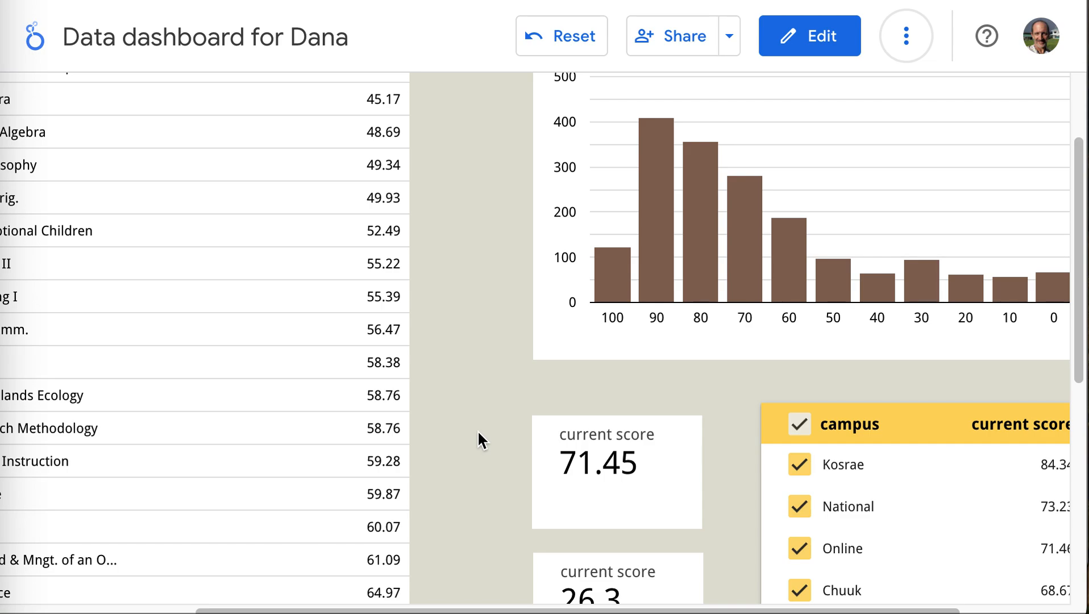
{"action": "mouse_move", "coordinate": [639, 296]}
{"action": "left_click", "coordinate": [666, 274]}
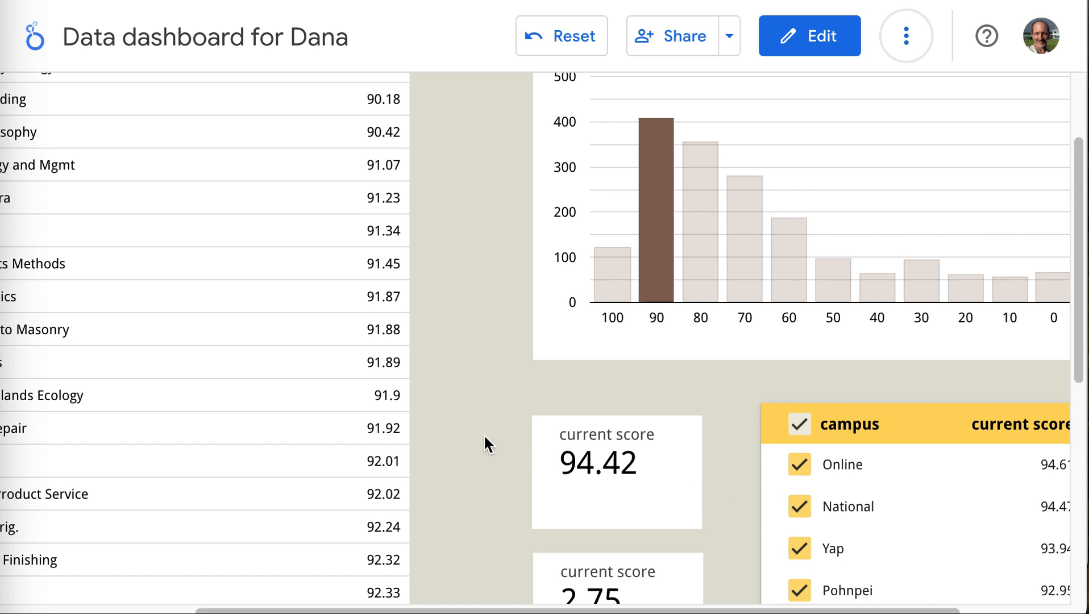
{"action": "scroll", "coordinate": [489, 446], "scroll_direction": "left", "scroll_amount": 4}
{"action": "scroll", "coordinate": [490, 452], "scroll_direction": "right", "scroll_amount": 3}
{"action": "scroll", "coordinate": [489, 450], "scroll_direction": "up", "scroll_amount": 1}
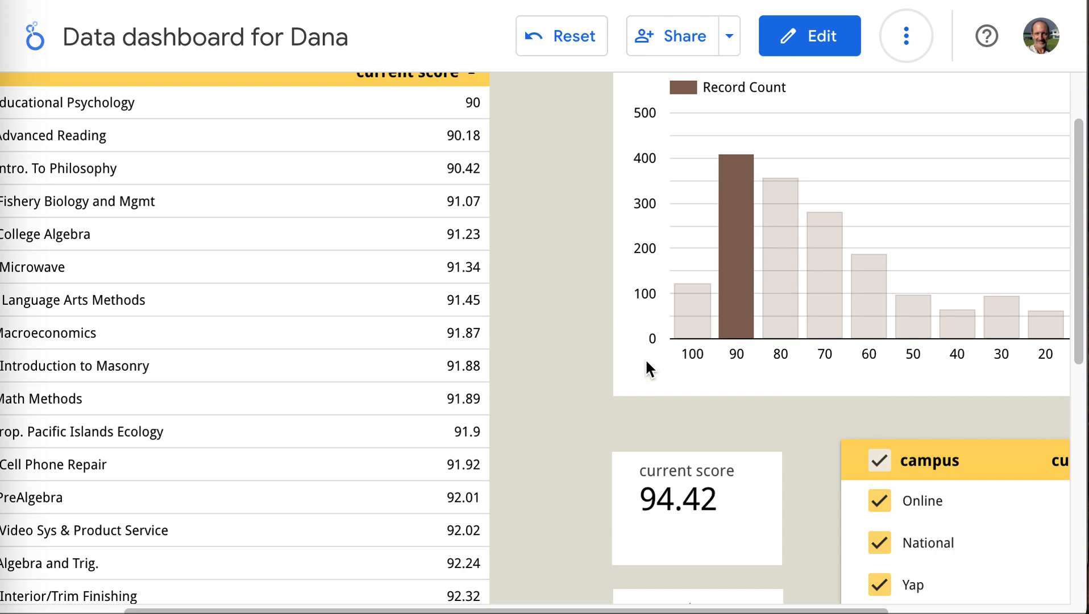
Step: Reset the report to its default filters and sorting, and view the course table and column chart
{"action": "left_click", "coordinate": [566, 49]}
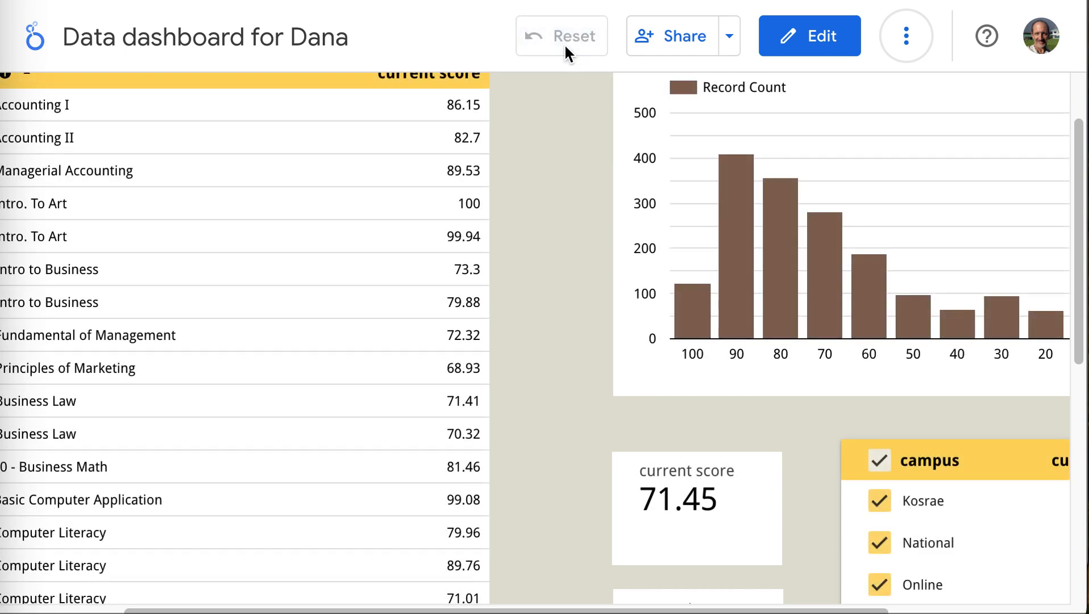
{"action": "scroll", "coordinate": [562, 214], "scroll_direction": "left", "scroll_amount": 5}
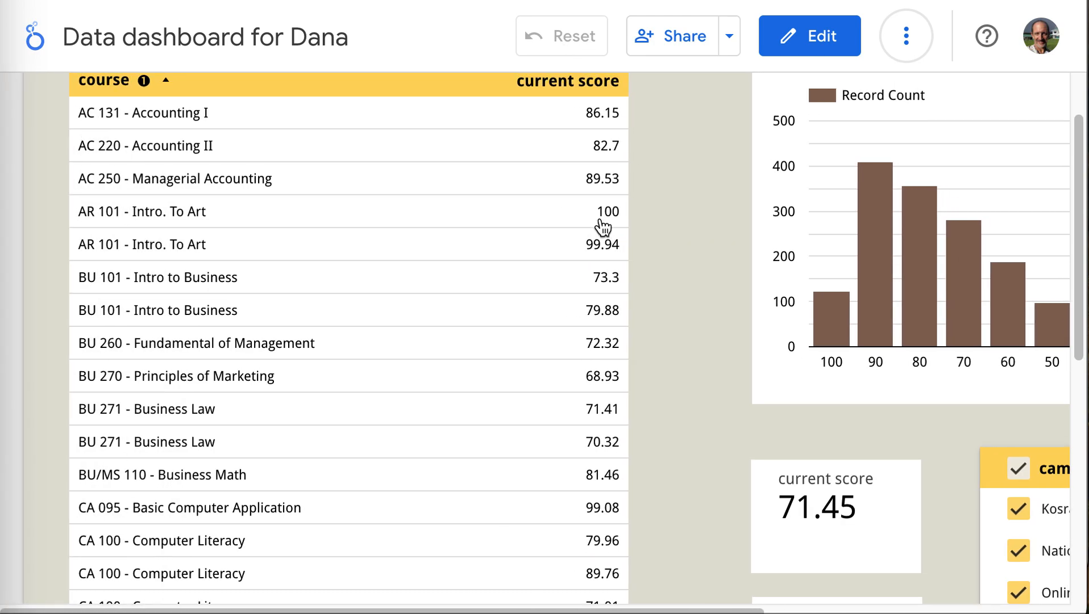
{"action": "scroll", "coordinate": [603, 228], "scroll_direction": "up", "scroll_amount": 2}
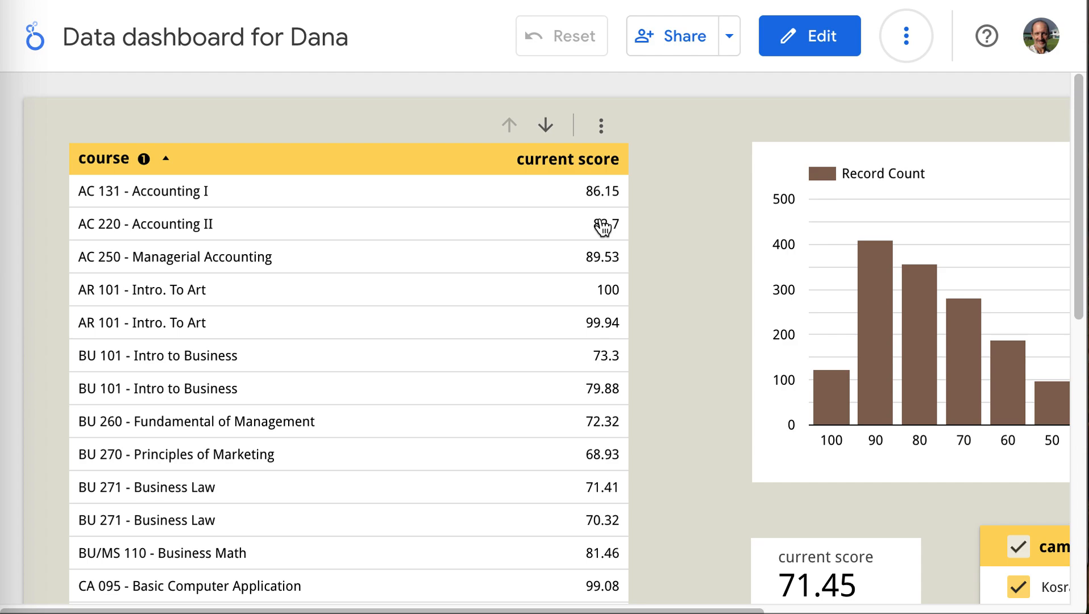
{"action": "scroll", "coordinate": [680, 229], "scroll_direction": "right", "scroll_amount": 1}
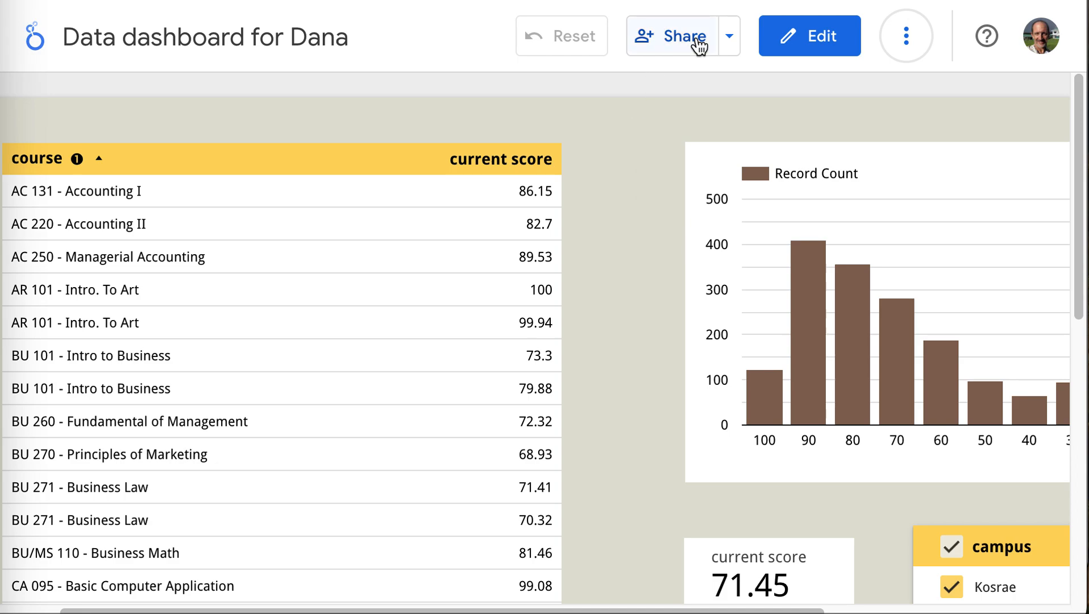
Step: Search the web for "take a screenshot org" in a new browser tab and open the How to take a screenshot site
{"action": "key", "text": "ctrl+t"}
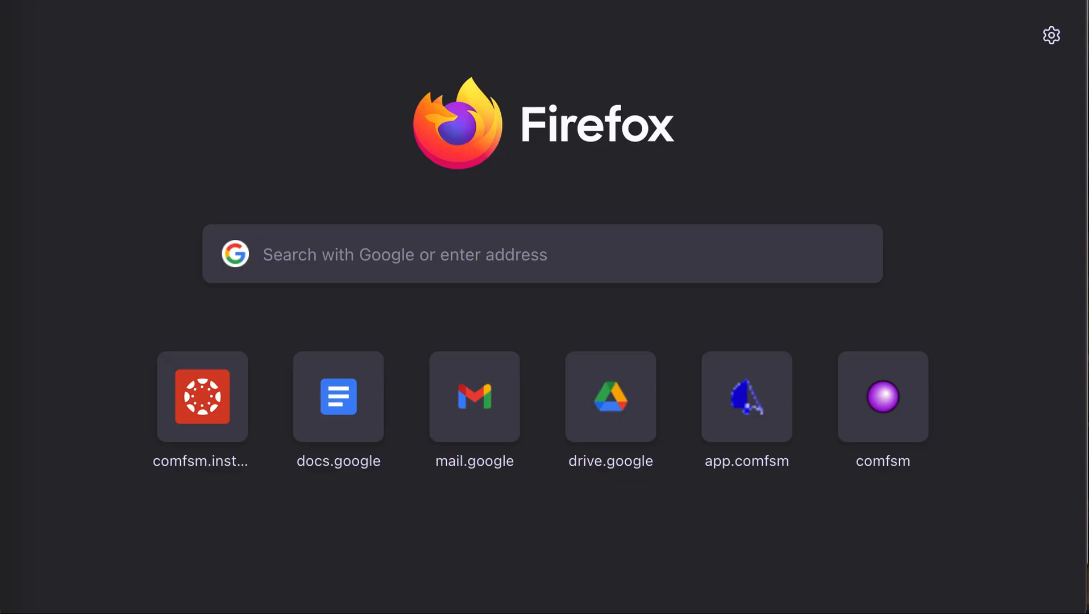
{"action": "type", "text": "take"}
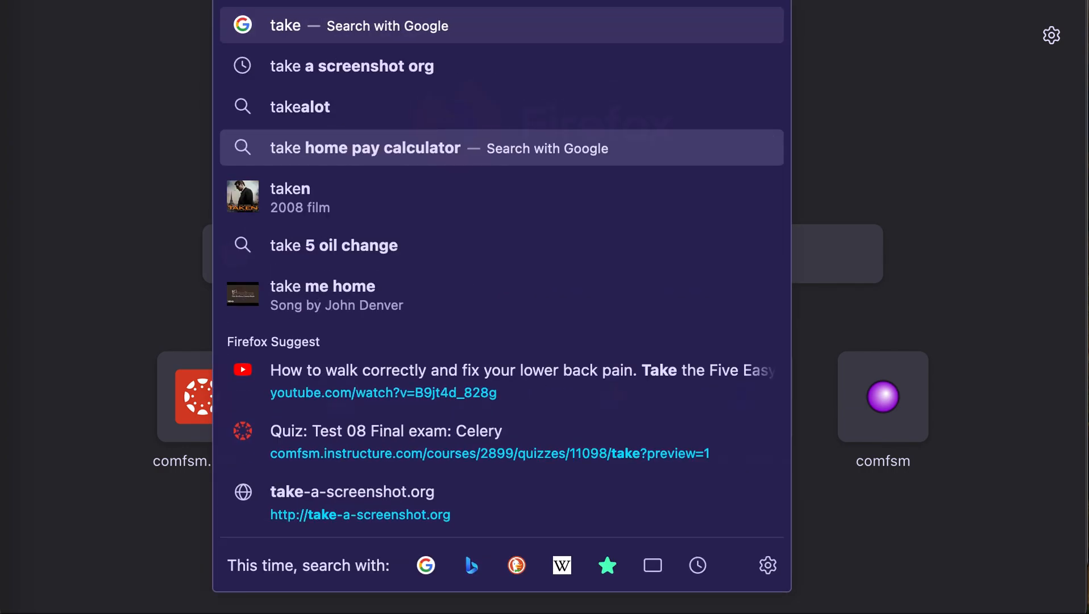
{"action": "left_click", "coordinate": [383, 68]}
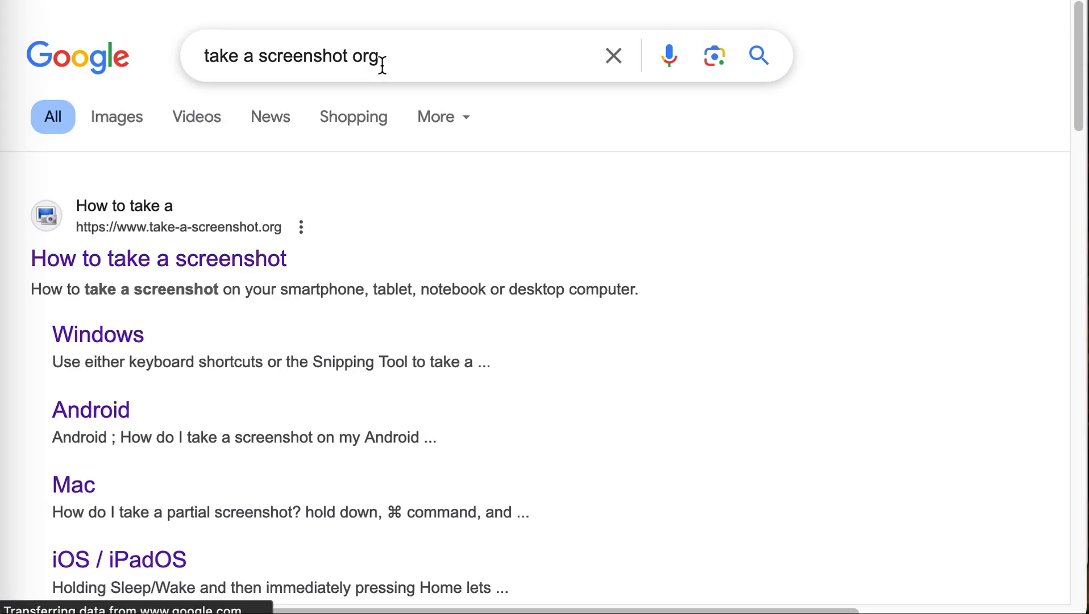
{"action": "left_click", "coordinate": [169, 260]}
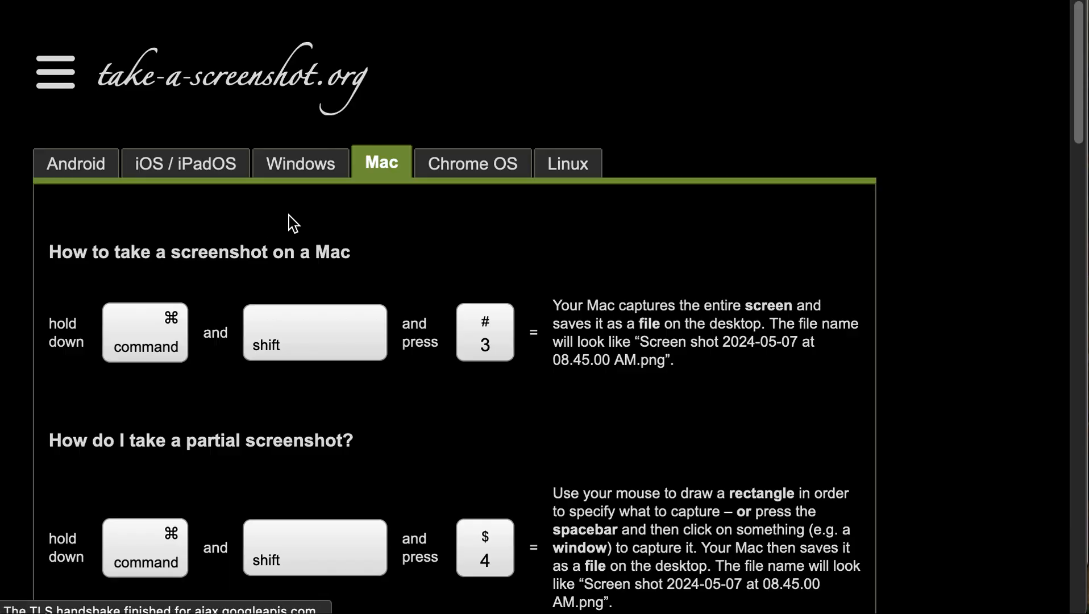